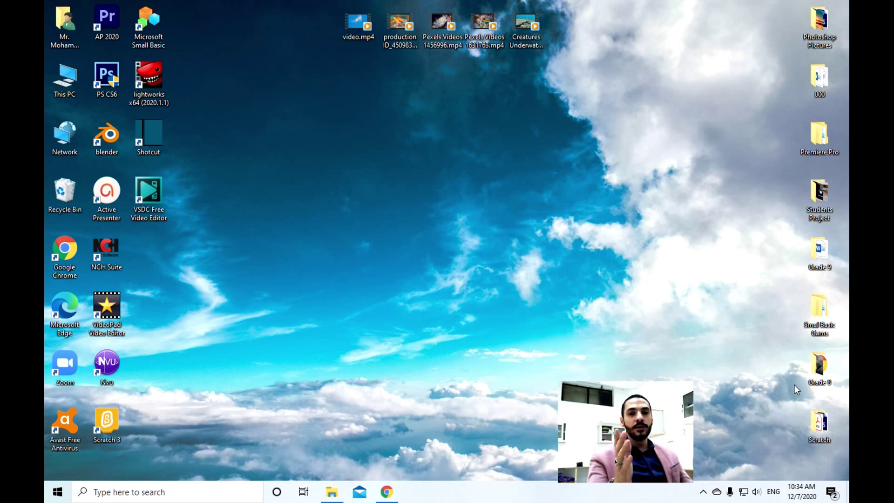
# Check the hidden tray icons and dismiss the antivirus options menu and notification
pyautogui.click(703, 497)
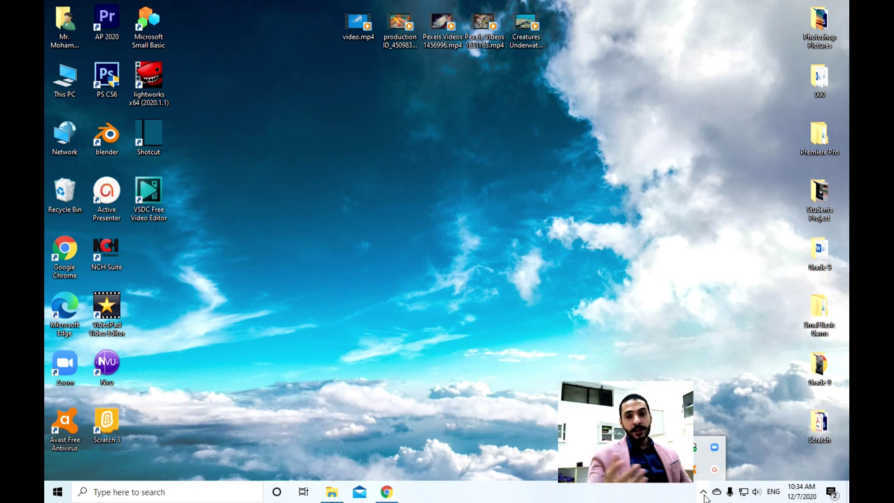
pyautogui.click(64, 28)
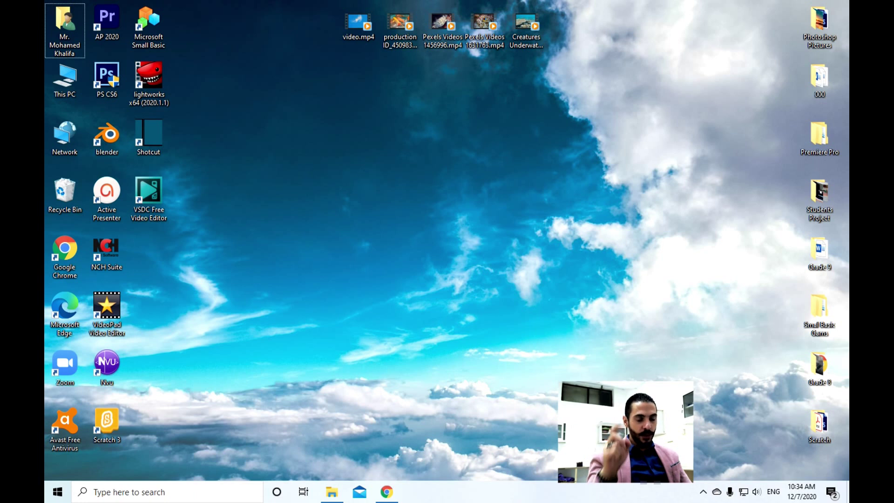
pyautogui.click(703, 491)
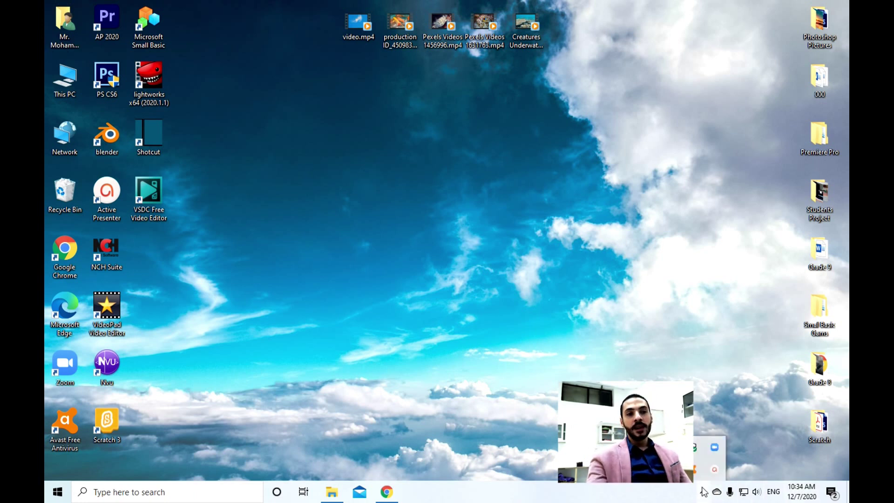
pyautogui.rightClick(697, 471)
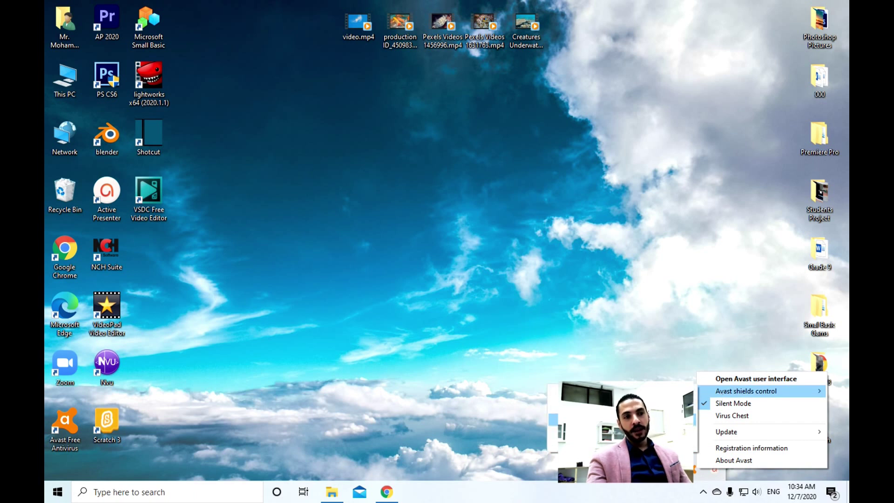
pyautogui.press('Escape')
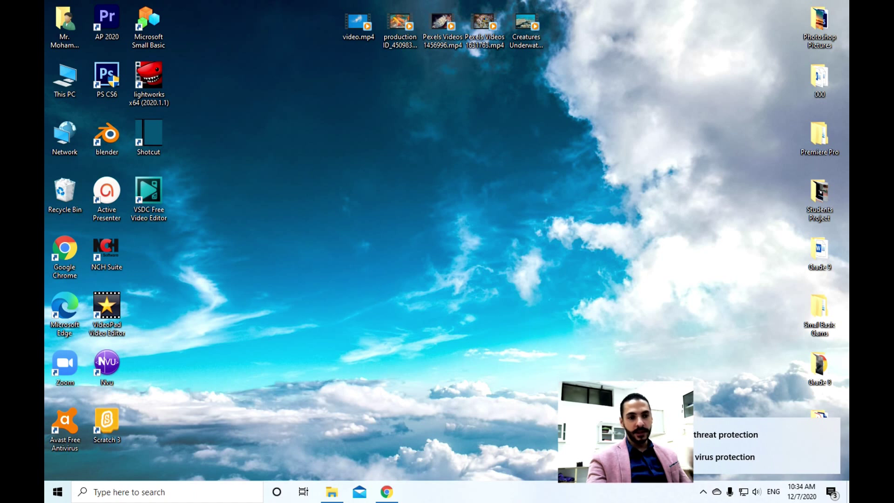
pyautogui.click(830, 426)
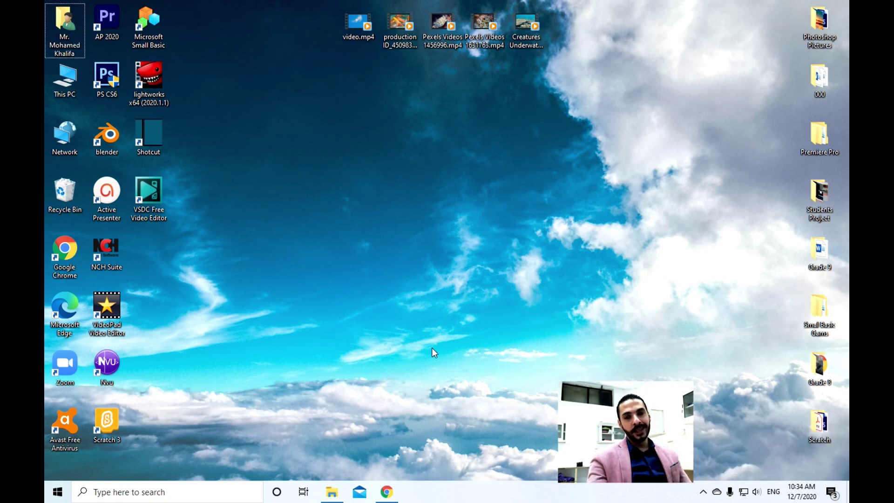
# Extract Filmora_9_Portable.rar into its current folder in File Explorer
pyautogui.click(333, 492)
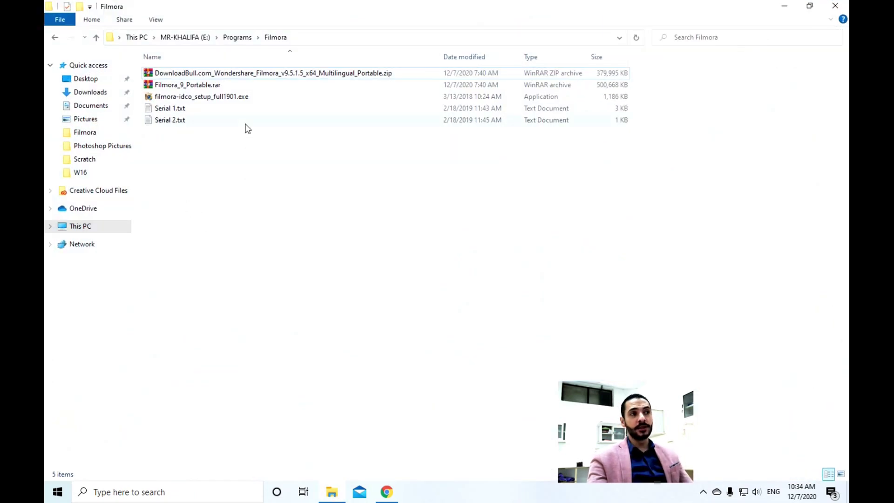
pyautogui.click(198, 87)
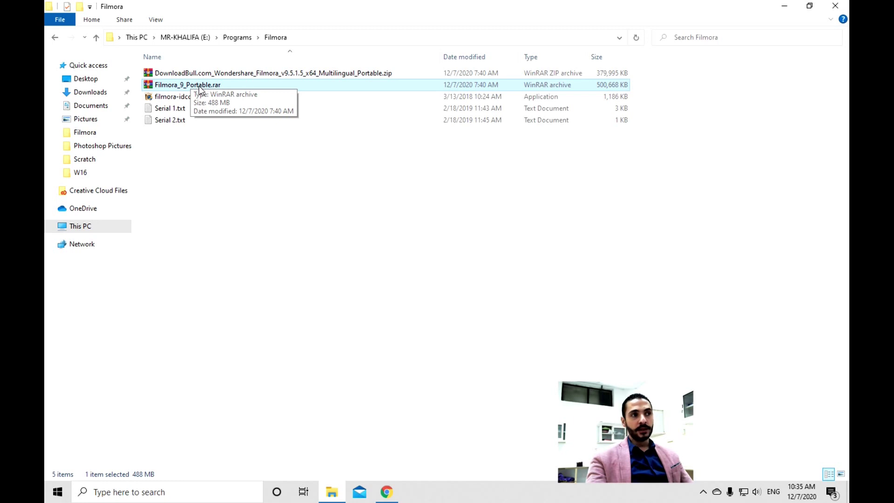
pyautogui.rightClick(200, 86)
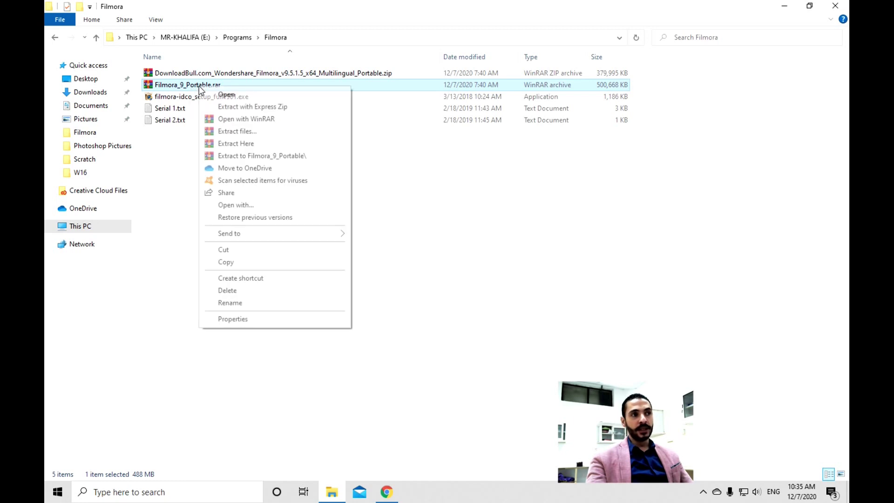
pyautogui.click(242, 144)
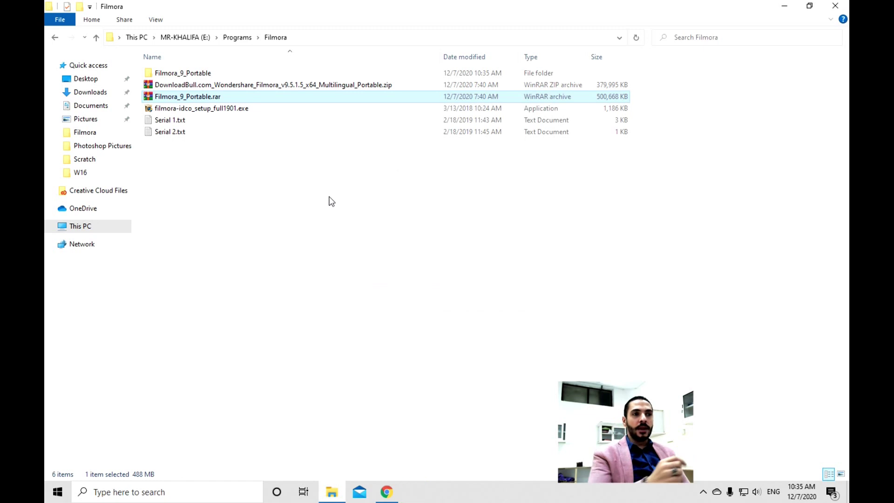
# Open the extracted Filmora_9_Portable folder and launch the portable Filmora program
pyautogui.click(196, 84)
pyautogui.doubleClick(199, 74)
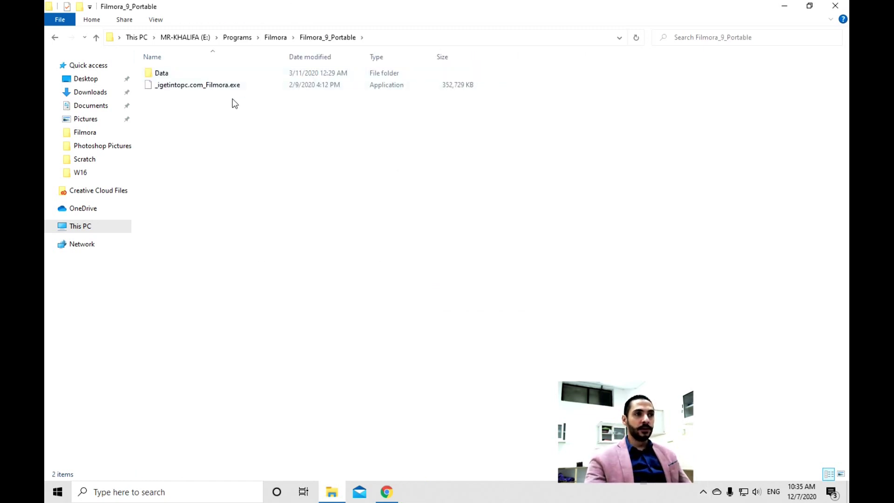
pyautogui.doubleClick(193, 86)
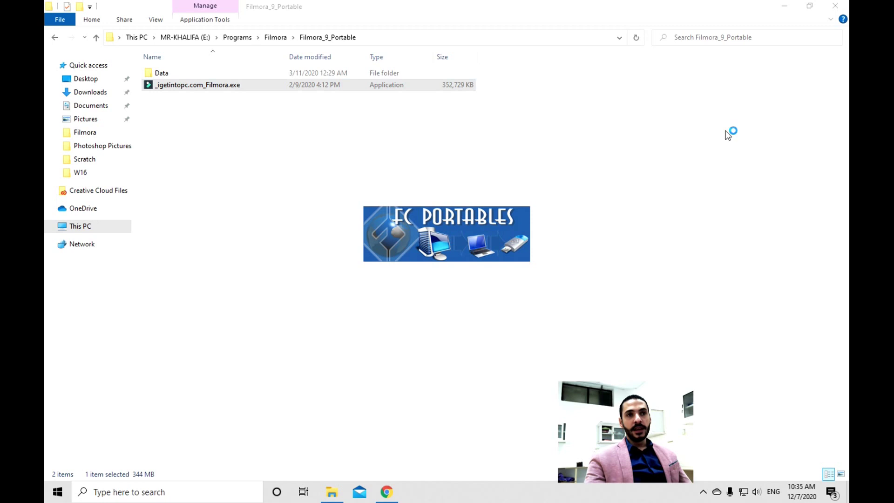
pyautogui.click(784, 6)
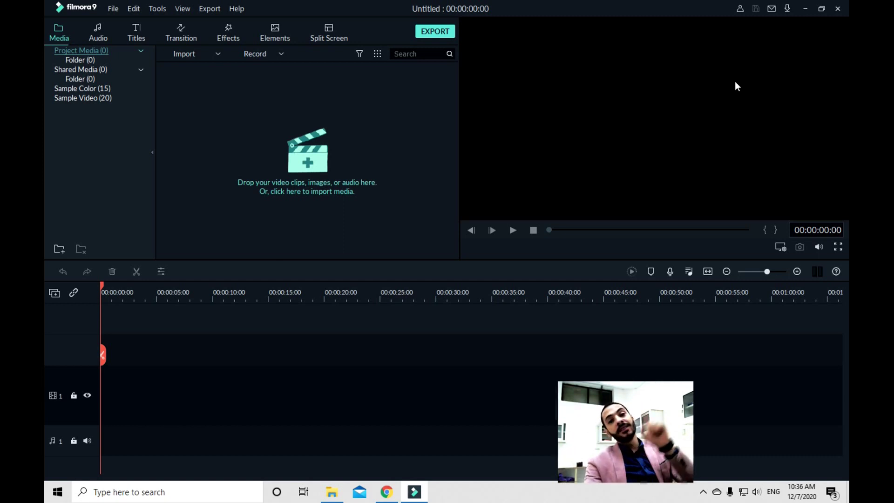
# Import only Creatures Underwater.mp4 from the Desktop into the media library
pyautogui.click(308, 155)
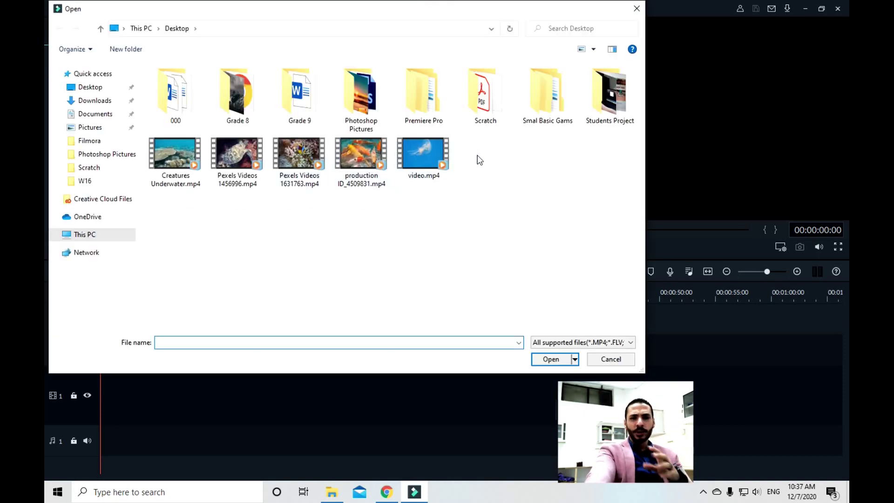
pyautogui.moveTo(177, 232); pyautogui.dragTo(420, 142)
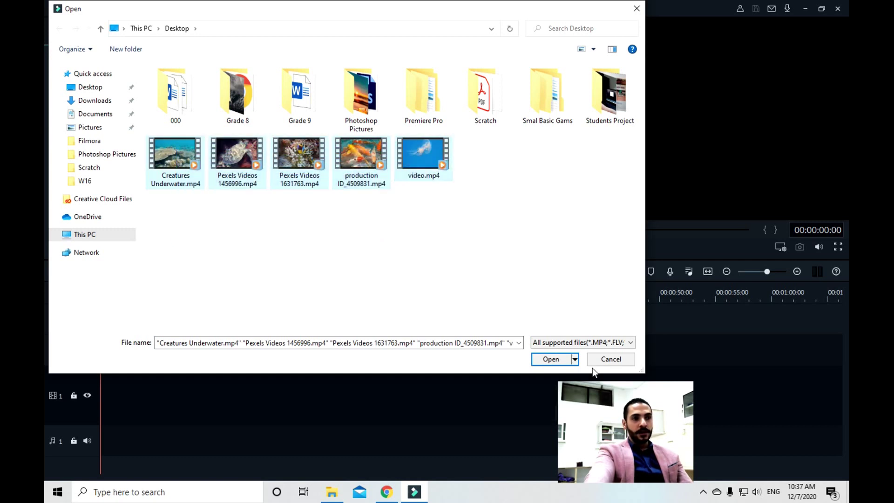
pyautogui.click(373, 279)
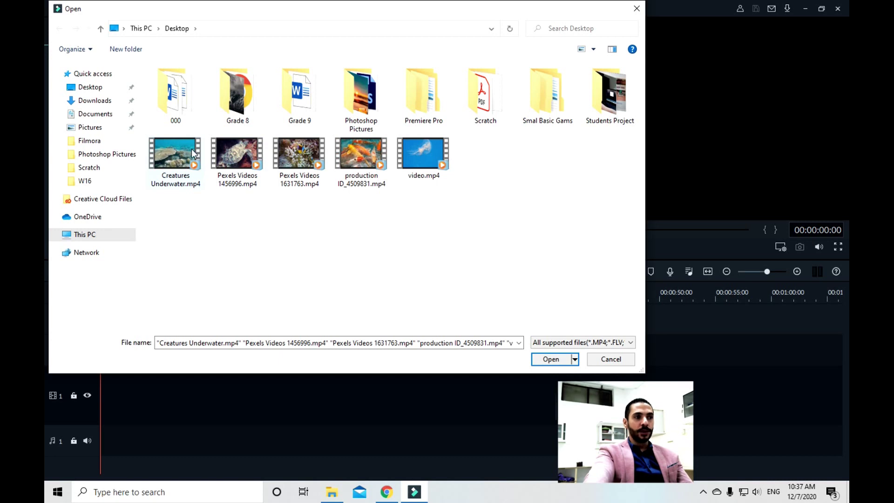
pyautogui.click(180, 170)
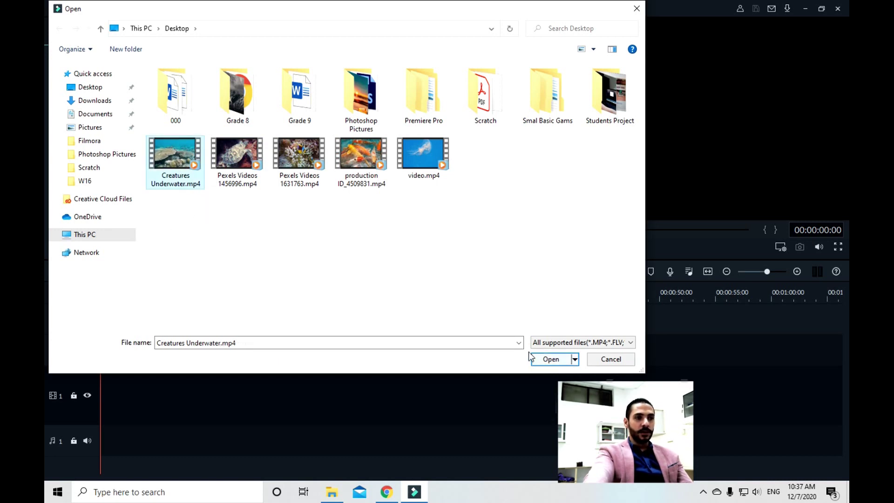
pyautogui.click(550, 359)
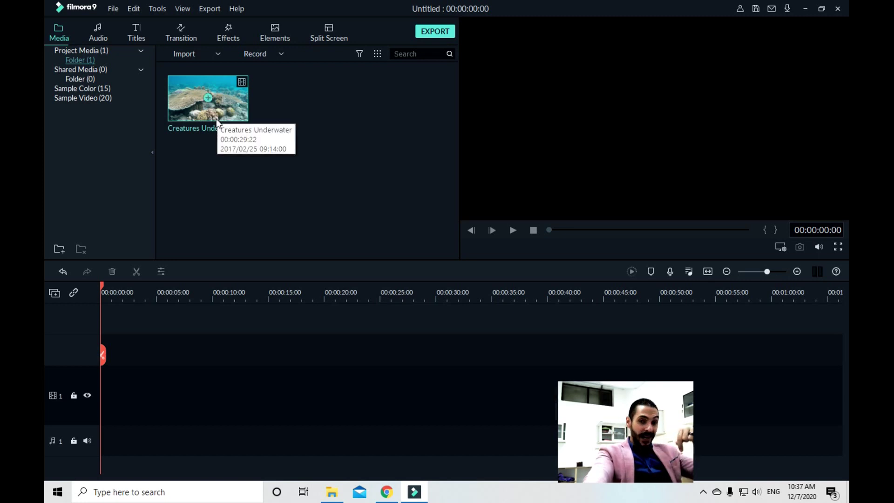
# Put the Creatures Underwater clip on the timeline, keeping 1920 x 1080 25fps project settings
pyautogui.moveTo(183, 102); pyautogui.dragTo(102, 345)
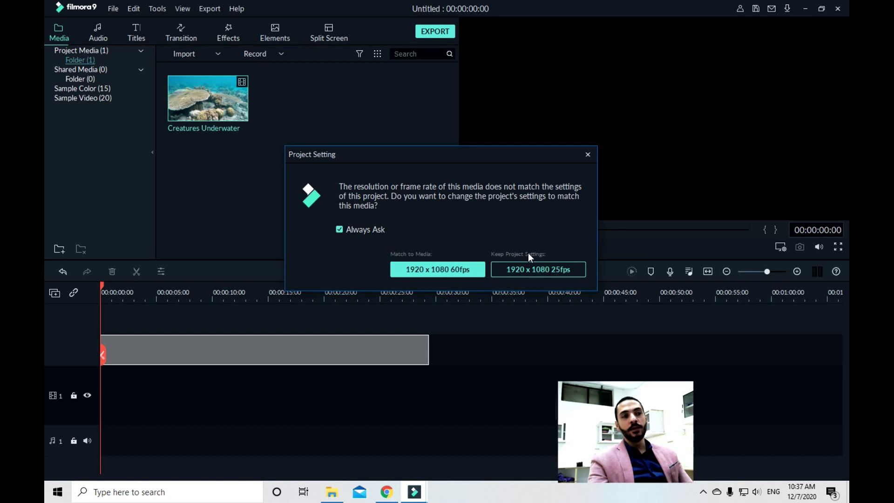
pyautogui.click(528, 268)
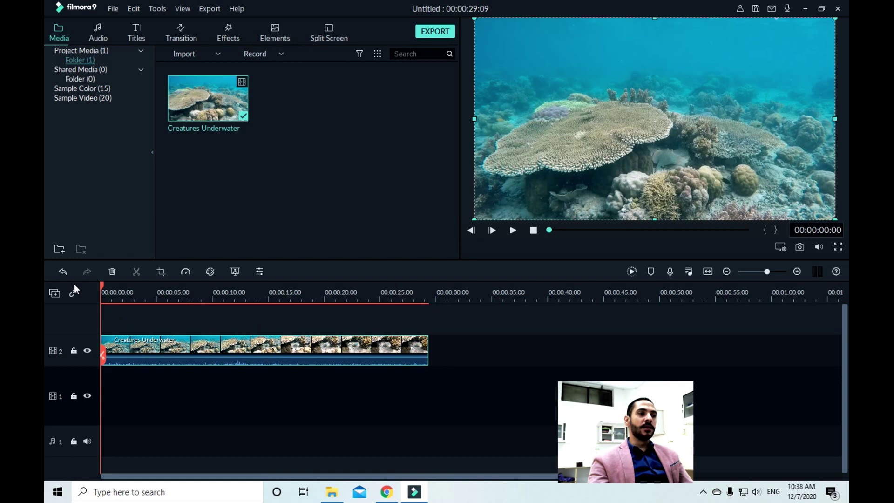
# Scrub through the clip and split it at about 3, 7, 11 and 13 seconds
pyautogui.click(104, 285)
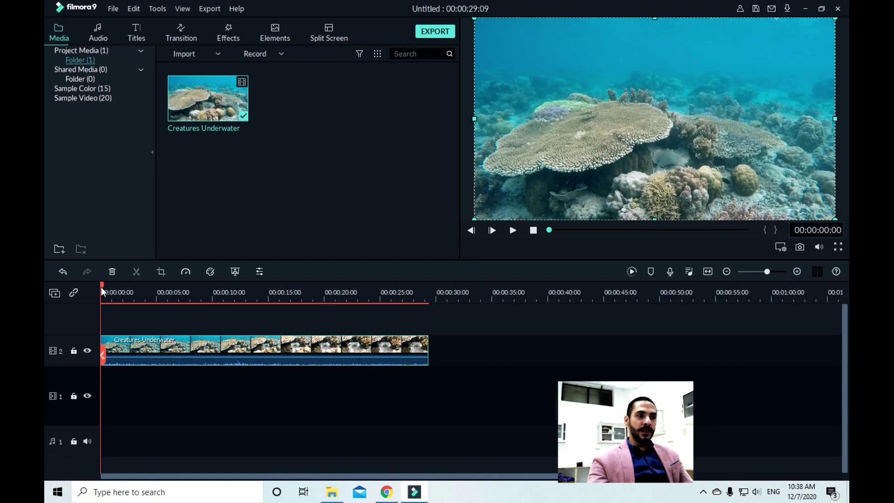
pyautogui.moveTo(112, 284); pyautogui.dragTo(147, 319)
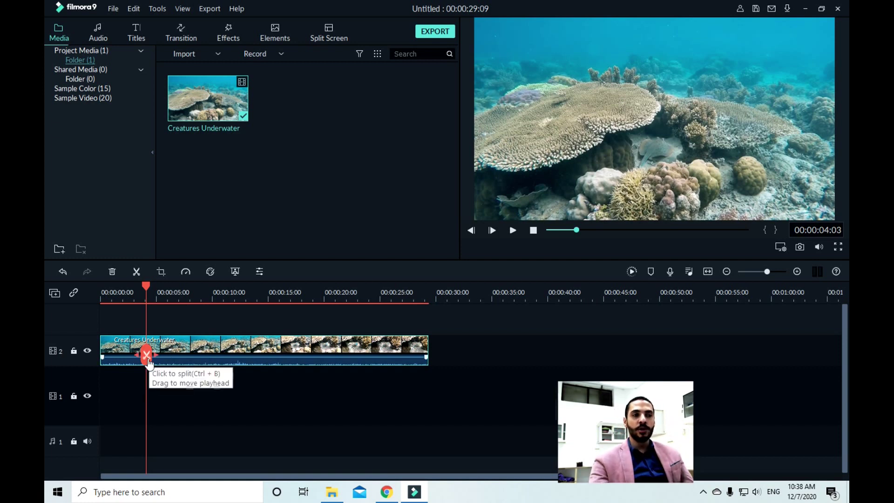
pyautogui.moveTo(147, 285)
pyautogui.mouseDown()
pyautogui.moveTo(294, 289)
pyautogui.moveTo(172, 291)
pyautogui.mouseUp()
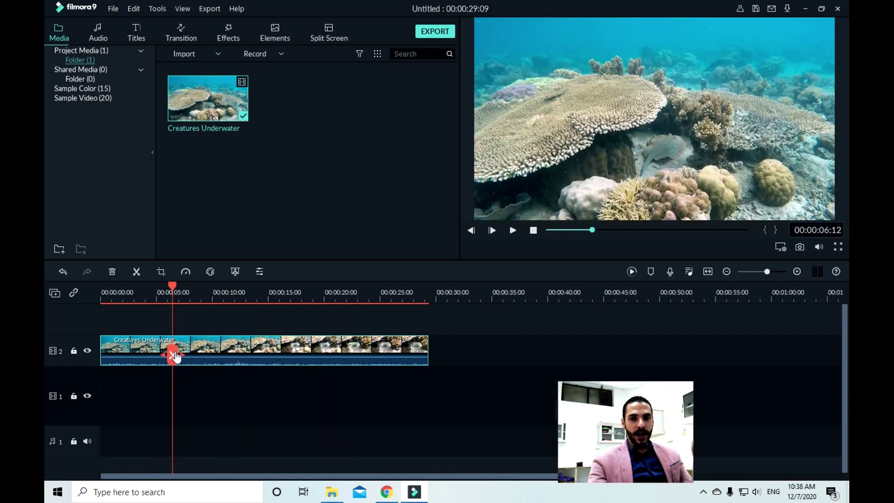
pyautogui.moveTo(171, 289); pyautogui.dragTo(135, 290)
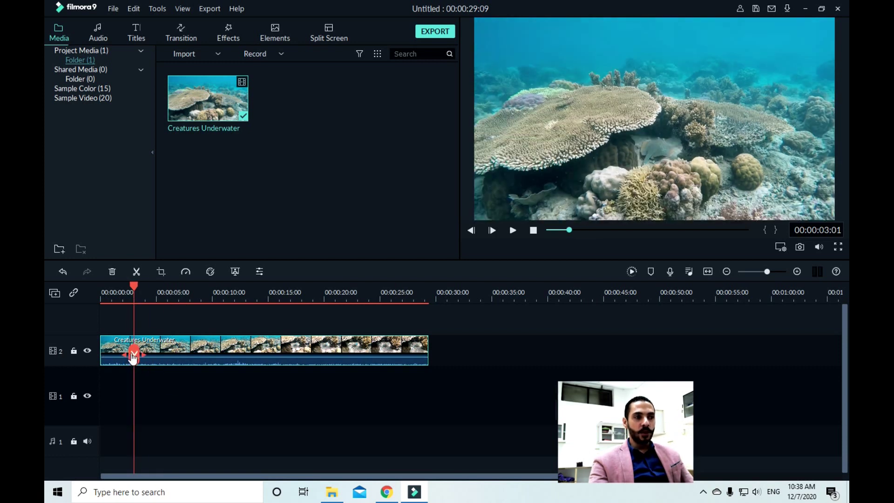
pyautogui.click(134, 355)
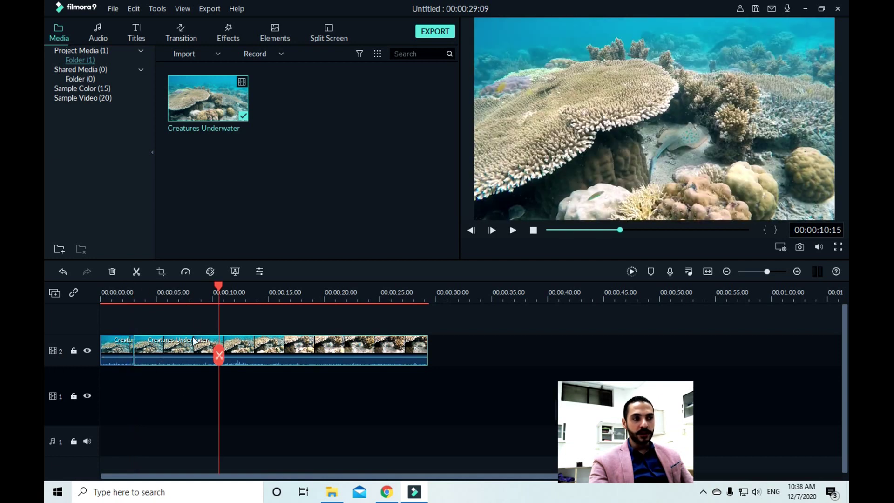
pyautogui.moveTo(168, 292)
pyautogui.mouseDown()
pyautogui.moveTo(159, 295)
pyautogui.moveTo(180, 303)
pyautogui.moveTo(213, 291)
pyautogui.mouseUp()
pyautogui.click(179, 355)
pyautogui.click(225, 291)
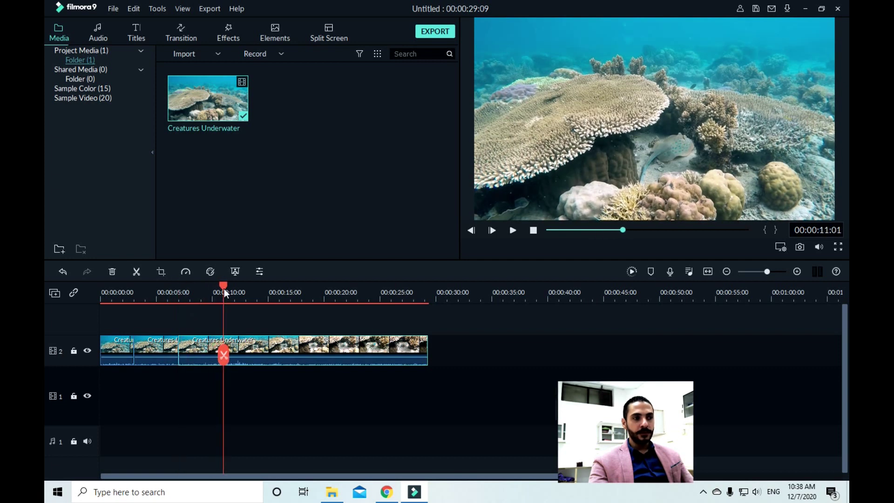
pyautogui.click(225, 355)
pyautogui.click(256, 292)
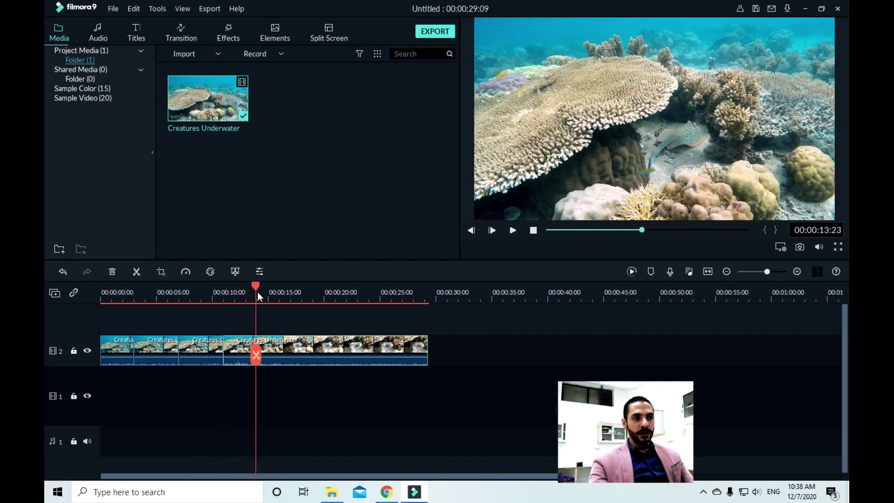
pyautogui.click(255, 355)
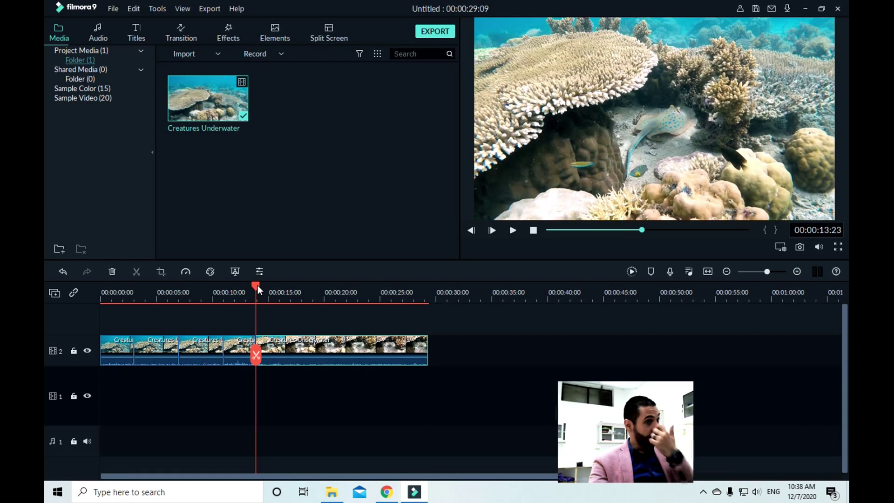
# Split the clip at 00:00:18:02, 00:00:21:10, 00:00:23:23 and 00:00:26:07, then select the black piece
pyautogui.click(294, 291)
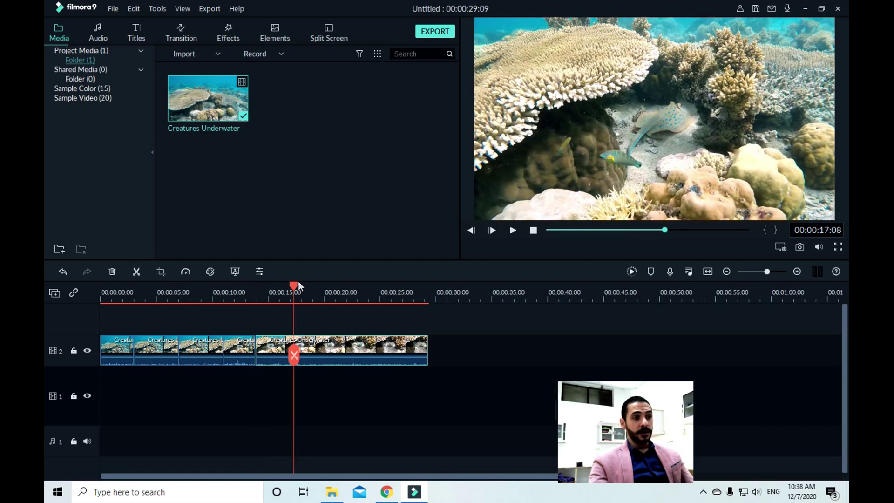
pyautogui.click(339, 288)
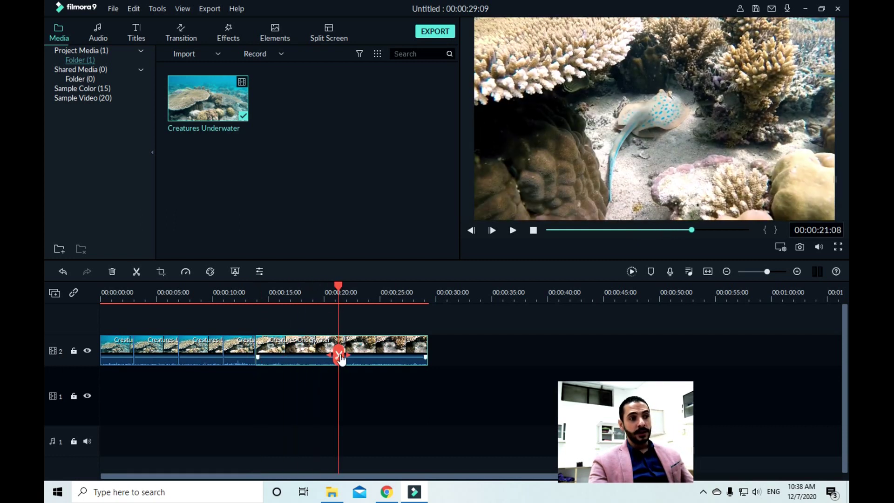
pyautogui.click(271, 292)
pyautogui.click(303, 292)
pyautogui.click(302, 355)
pyautogui.click(339, 292)
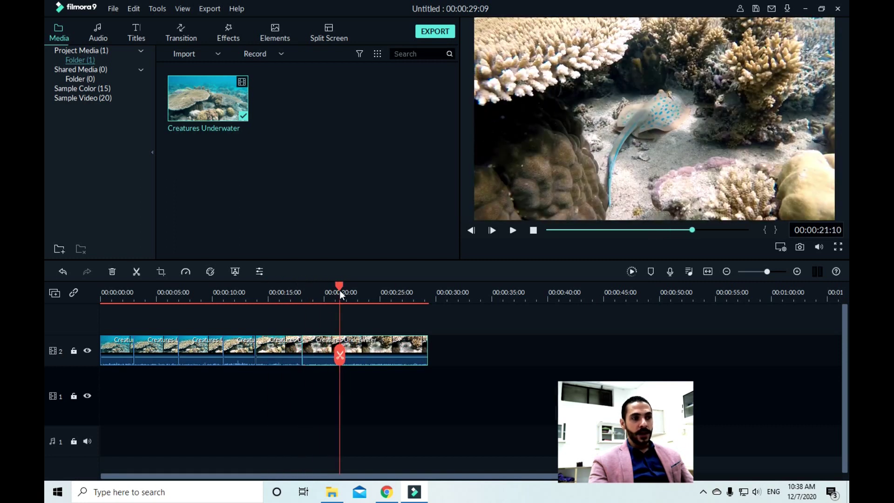
pyautogui.click(339, 355)
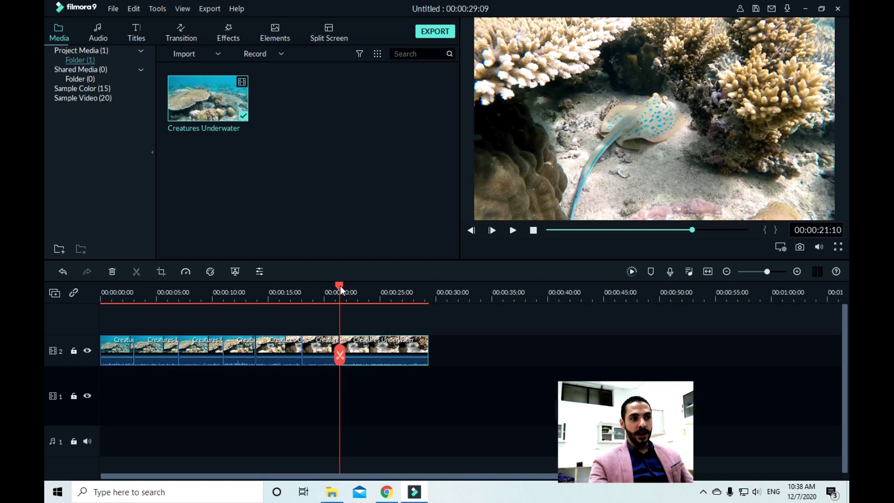
pyautogui.click(367, 292)
pyautogui.click(367, 356)
pyautogui.moveTo(367, 283); pyautogui.dragTo(393, 315)
pyautogui.click(394, 355)
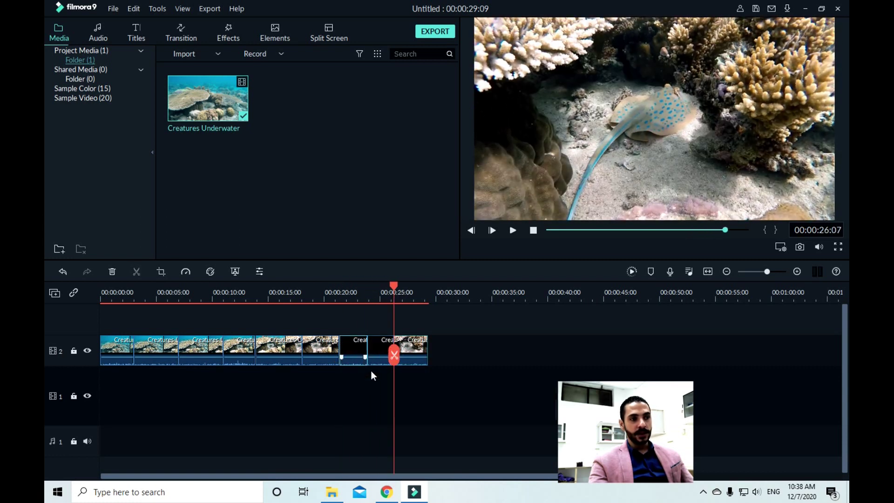
pyautogui.click(354, 341)
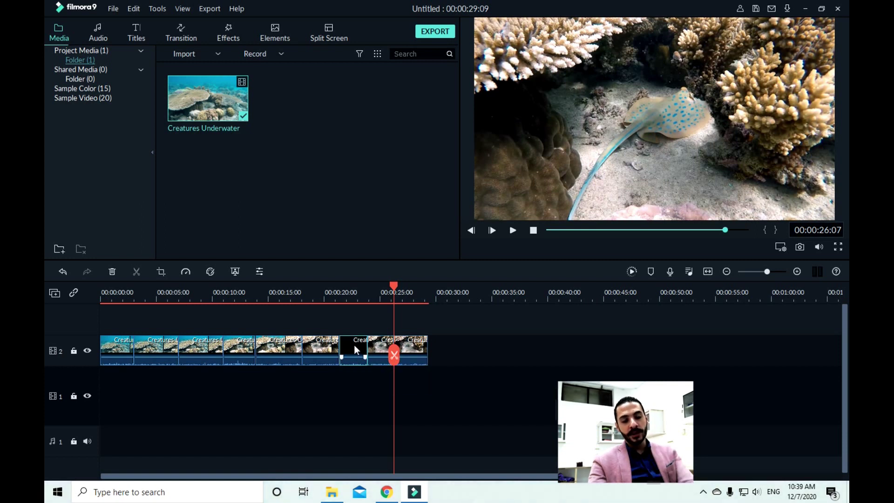
# Delete the black piece and the last clip from the timeline
pyautogui.moveTo(354, 356)
pyautogui.press('Delete')
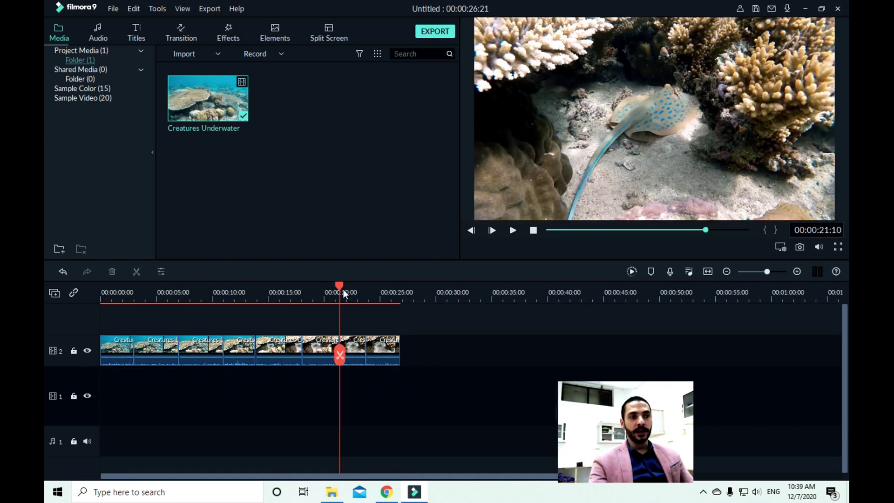
pyautogui.click(392, 351)
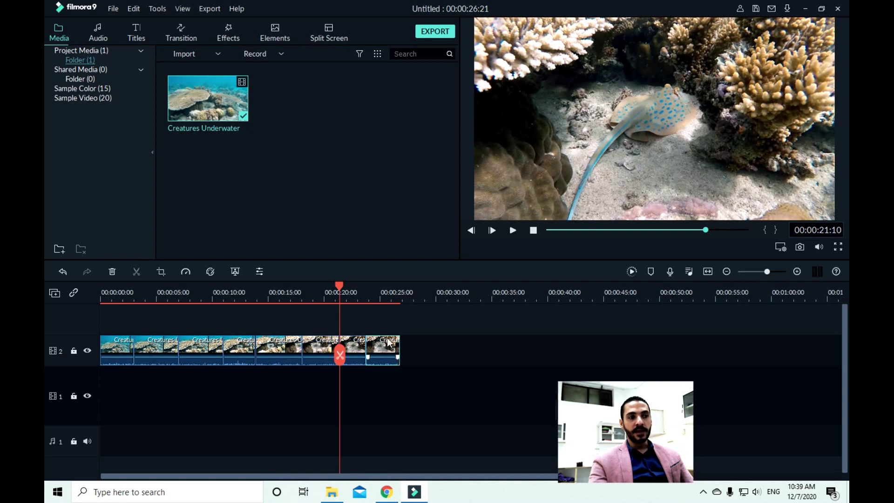
pyautogui.press('Delete')
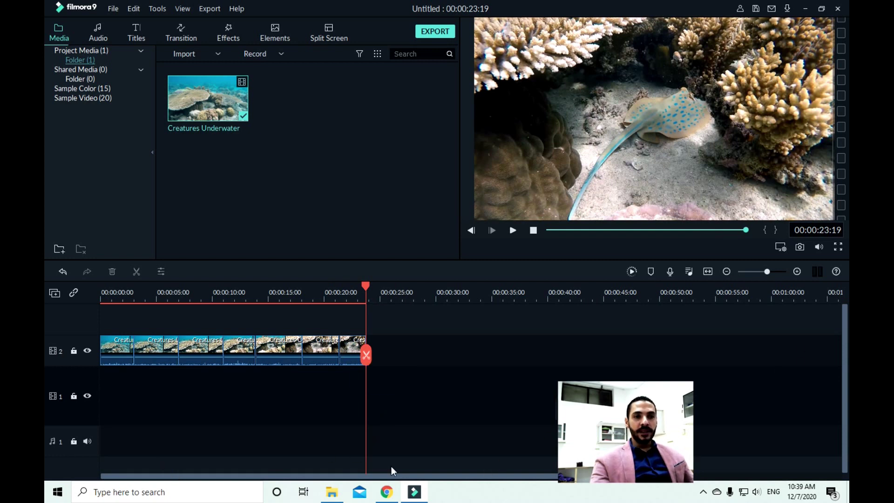
# Adjust the timeline zoom and scroll so the whole 00:00:23:19 project is visible
pyautogui.click(727, 271)
pyautogui.click(727, 271)
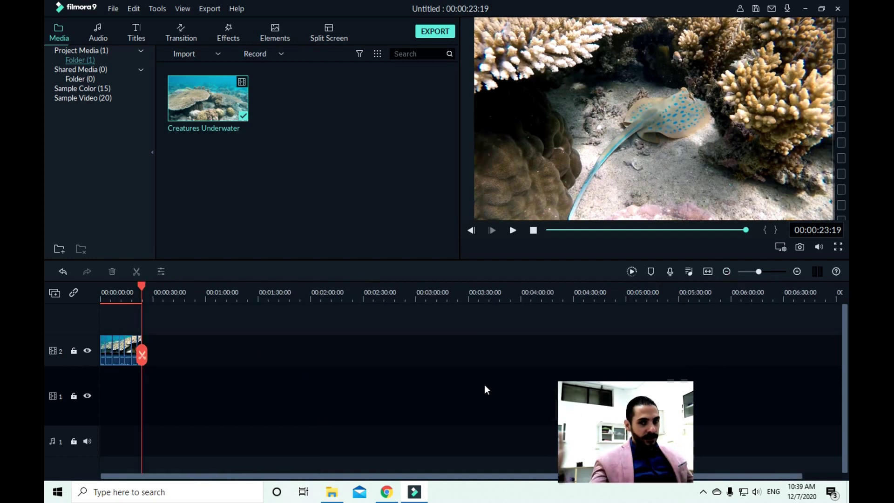
pyautogui.click(796, 273)
pyautogui.click(796, 273)
pyautogui.click(796, 273)
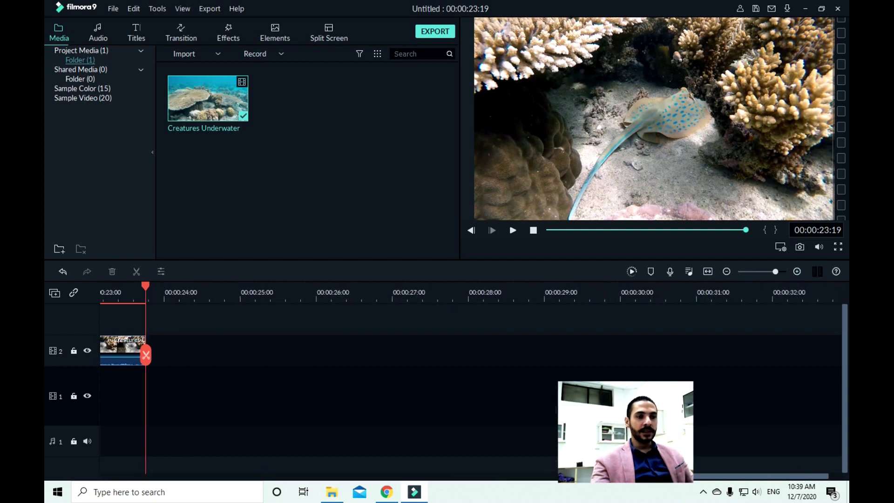
pyautogui.moveTo(666, 477); pyautogui.dragTo(506, 476)
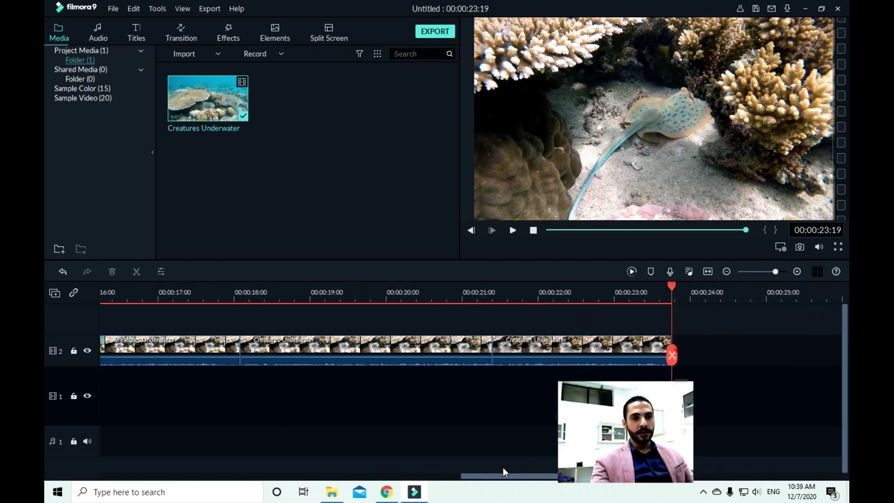
pyautogui.click(726, 271)
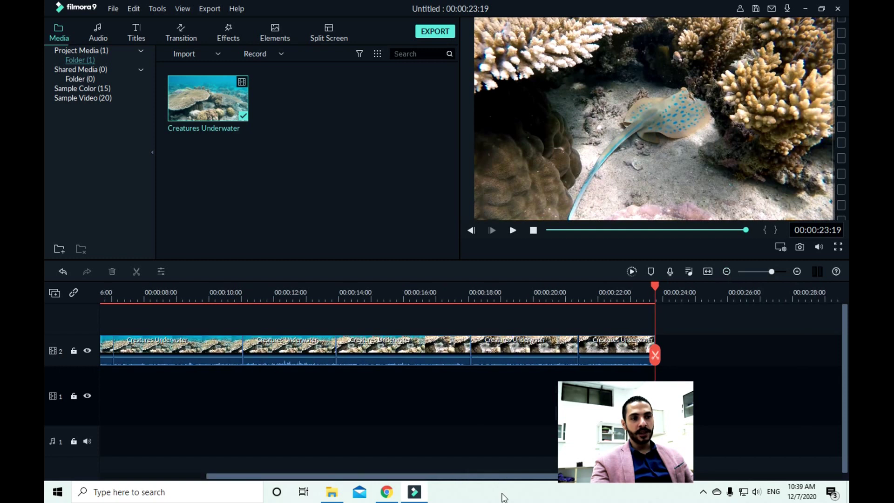
pyautogui.moveTo(458, 476); pyautogui.dragTo(351, 476)
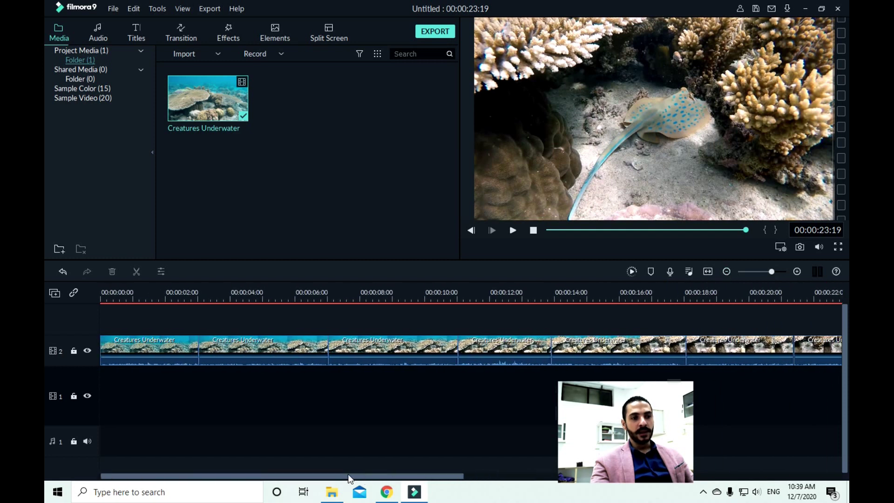
pyautogui.click(726, 271)
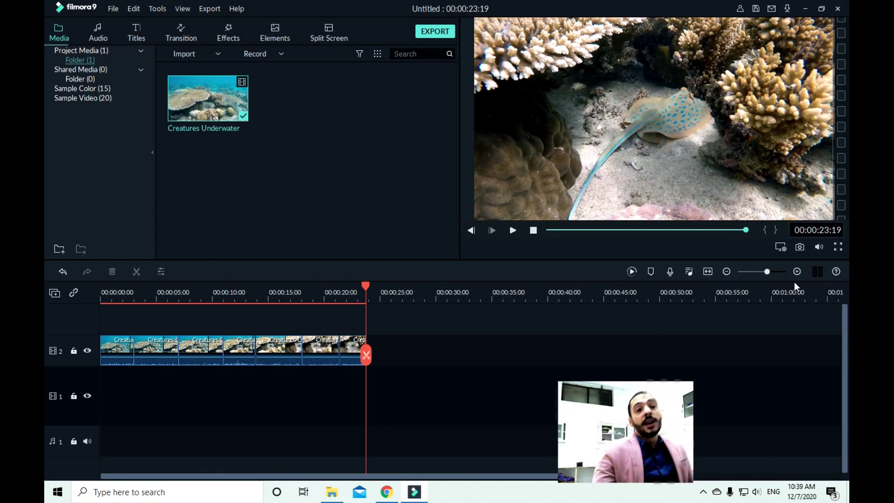
pyautogui.moveTo(766, 271); pyautogui.dragTo(769, 271)
pyautogui.moveTo(587, 476); pyautogui.dragTo(528, 475)
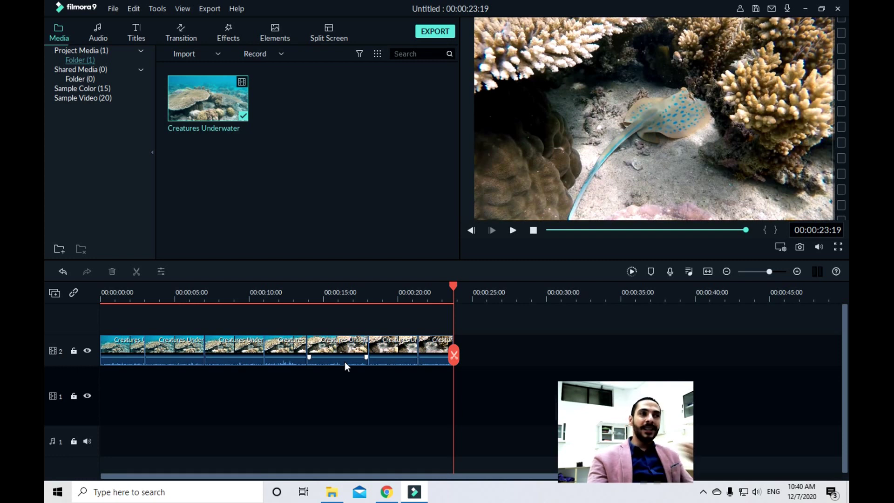
pyautogui.click(102, 31)
# Return the playhead to 00:00:00:00, browse the Audio library and add the Eldar Kedem track
pyautogui.moveTo(308, 172)
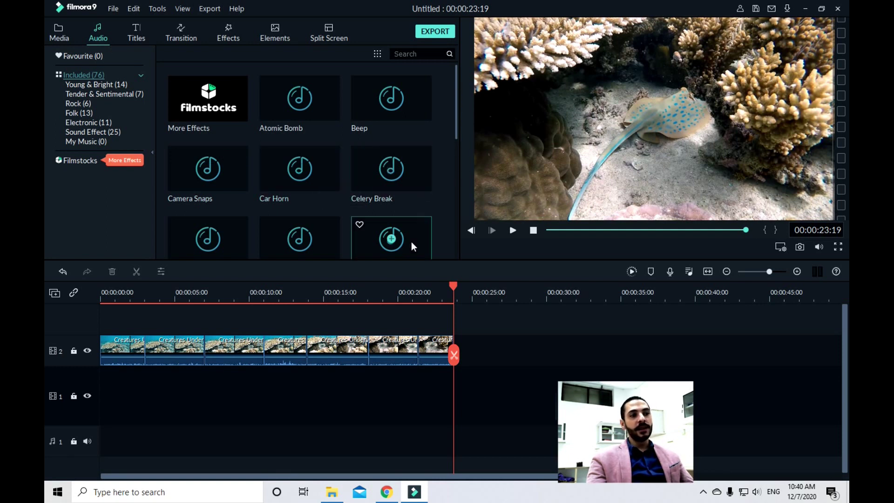
pyautogui.moveTo(451, 285); pyautogui.dragTo(54, 315)
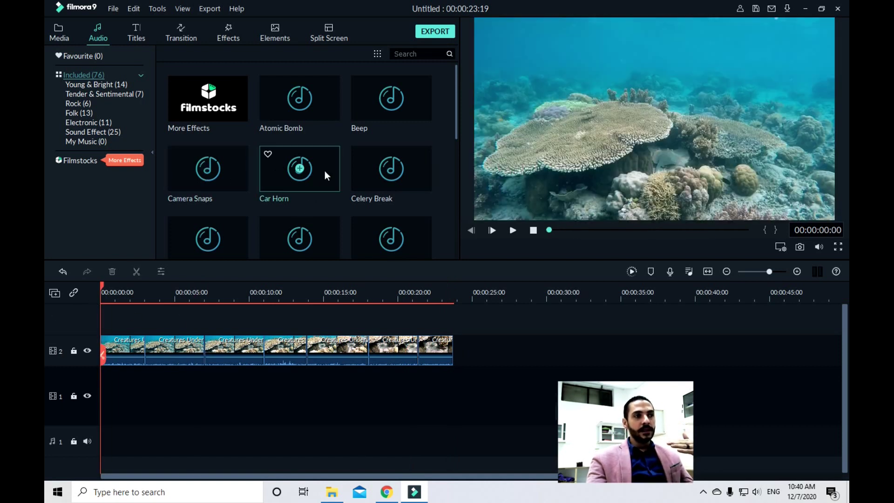
pyautogui.moveTo(455, 76); pyautogui.dragTo(459, 169)
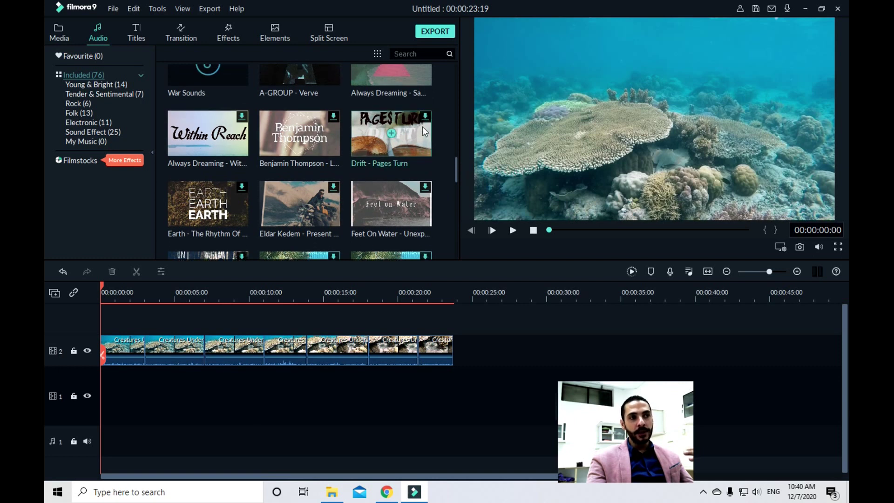
pyautogui.scroll(10, 392, 149)
pyautogui.scroll(-10, 417, 183)
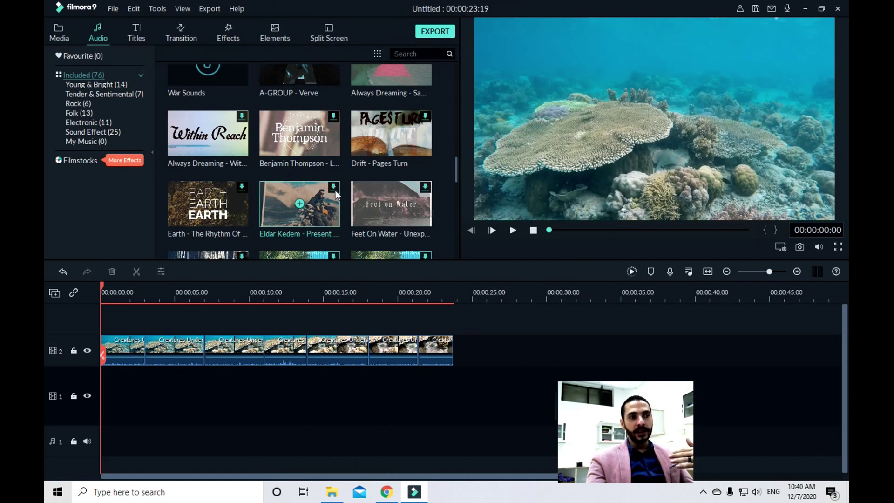
pyautogui.click(298, 204)
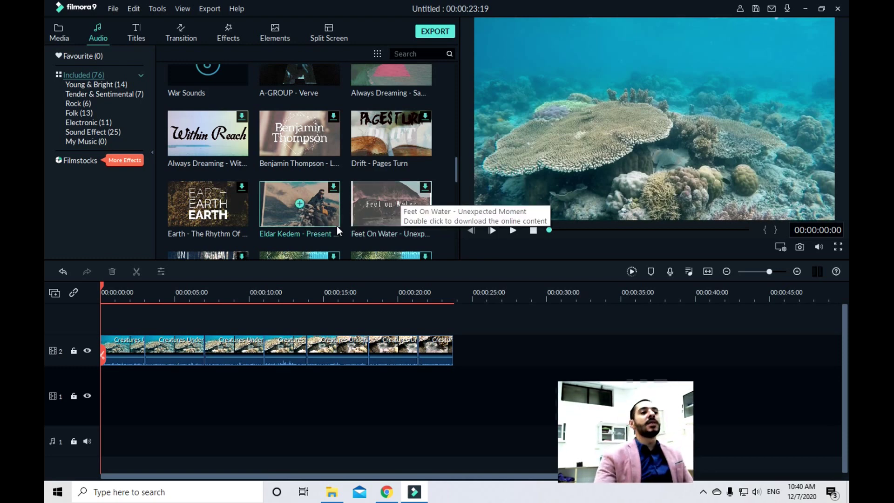
pyautogui.doubleClick(305, 206)
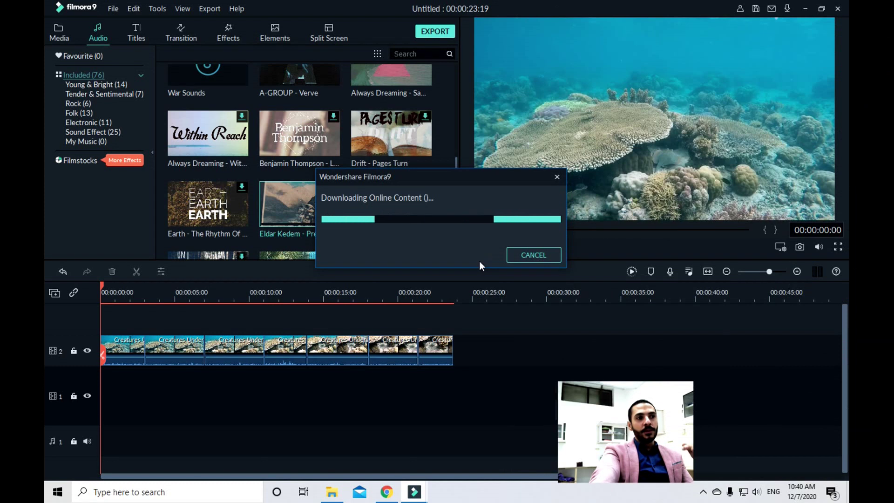
pyautogui.click(523, 254)
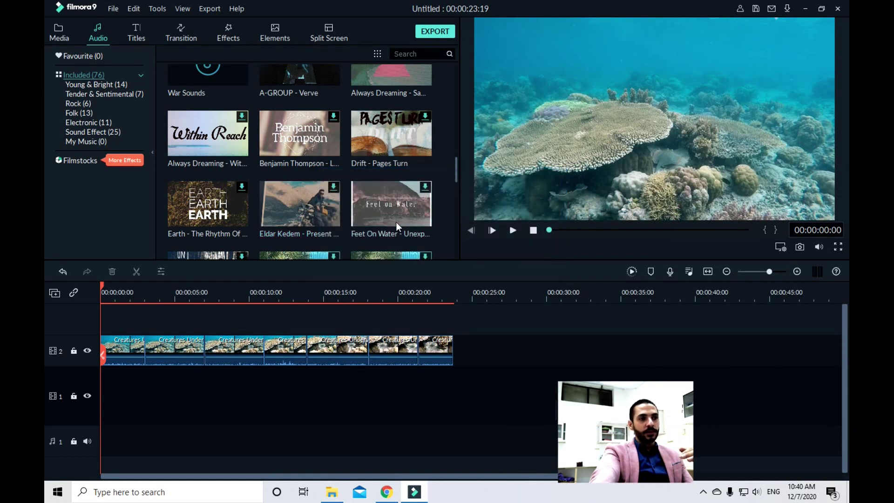
pyautogui.scroll(-10, 336, 230)
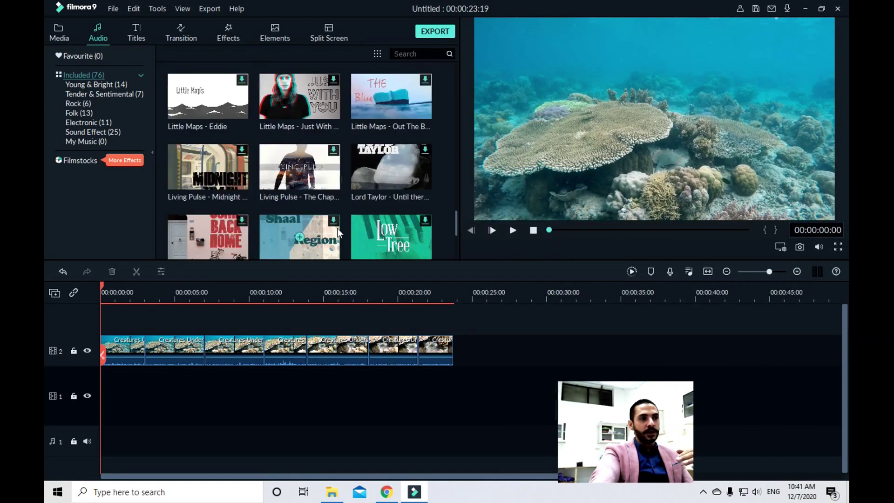
pyautogui.scroll(-3, 338, 230)
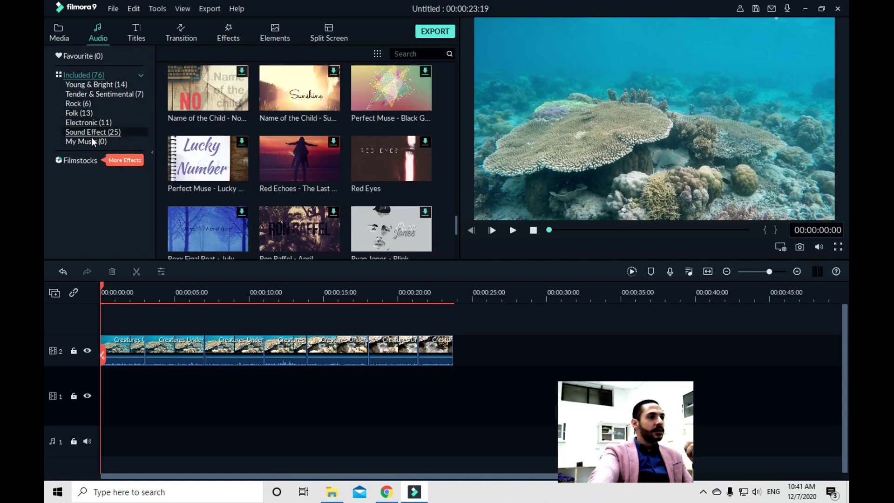
pyautogui.click(78, 122)
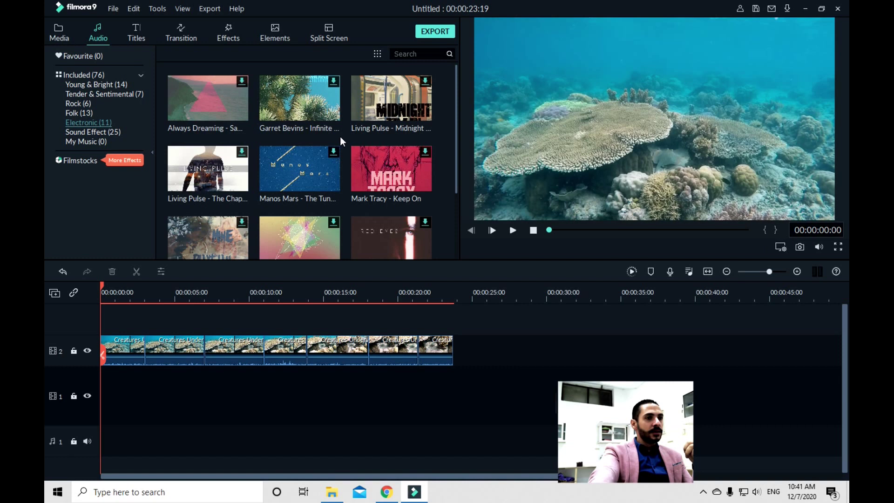
pyautogui.scroll(-3, 339, 145)
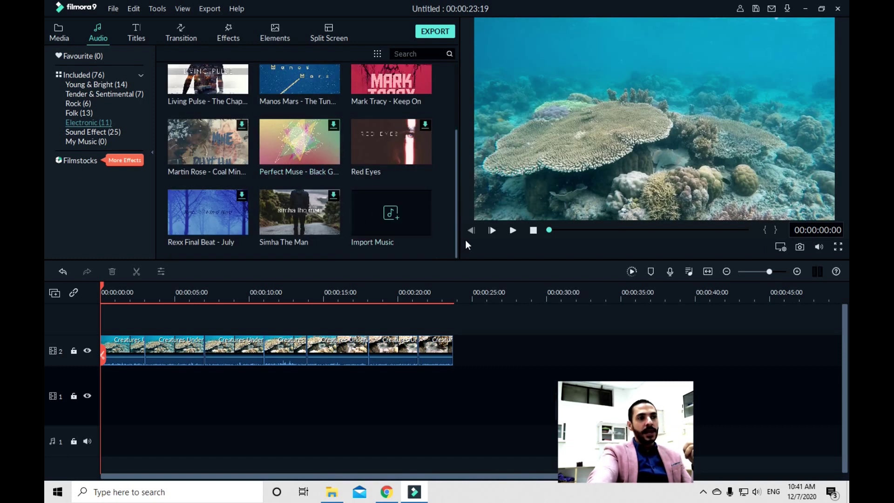
pyautogui.click(406, 225)
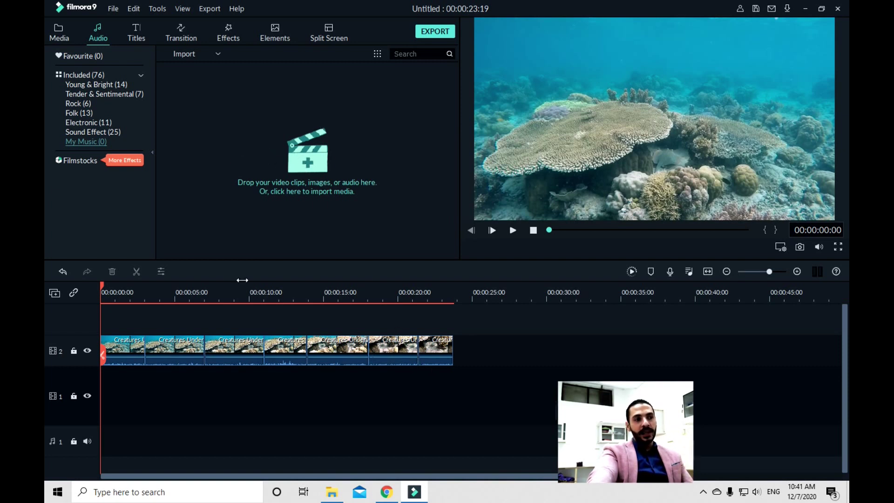
pyautogui.click(87, 75)
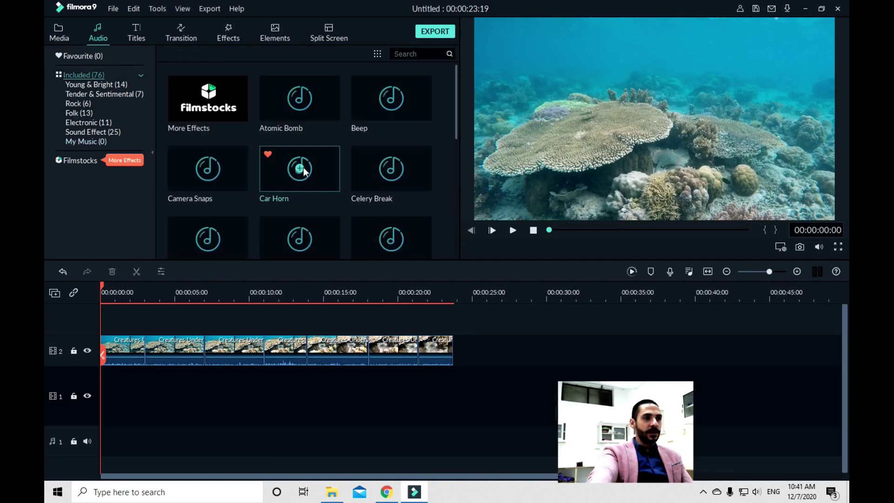
pyautogui.scroll(-2, 321, 172)
pyautogui.scroll(2, 316, 175)
pyautogui.scroll(-15, 411, 218)
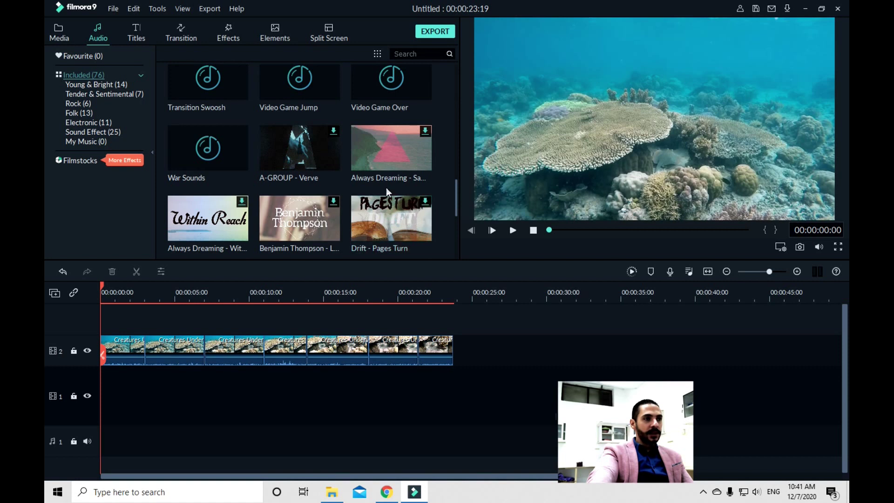
pyautogui.scroll(-3, 387, 187)
pyautogui.scroll(8, 383, 181)
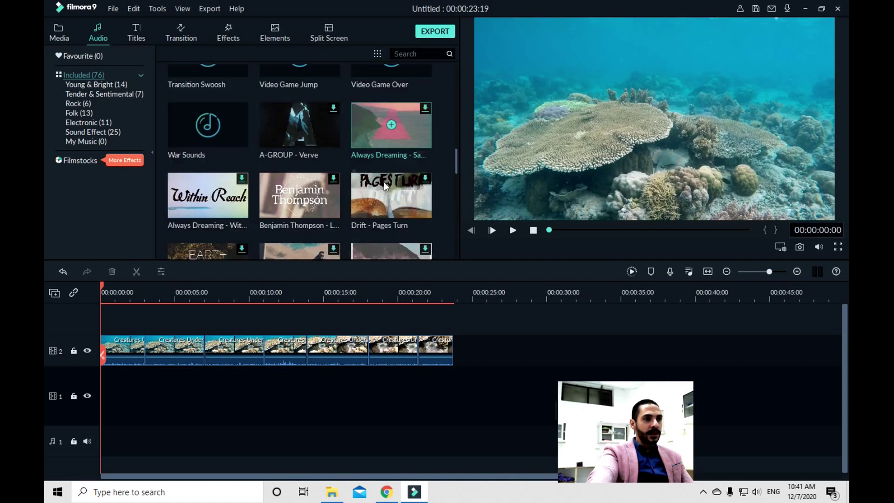
pyautogui.scroll(-8, 347, 228)
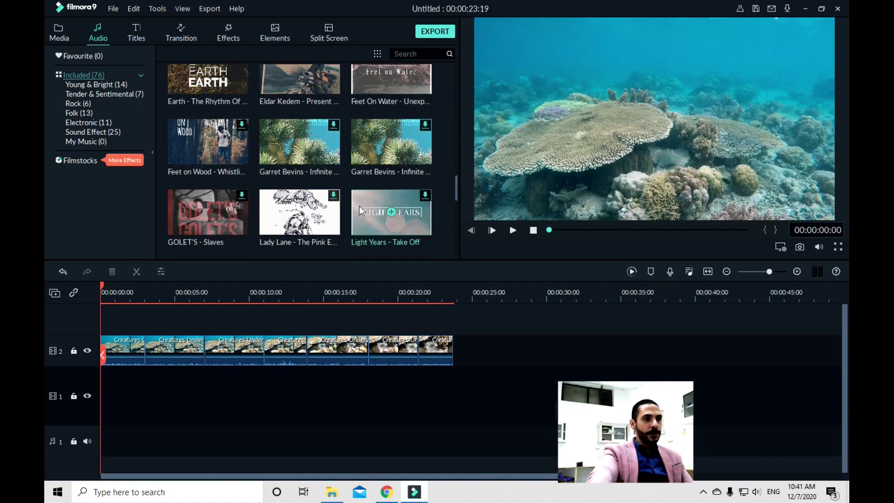
pyautogui.click(298, 141)
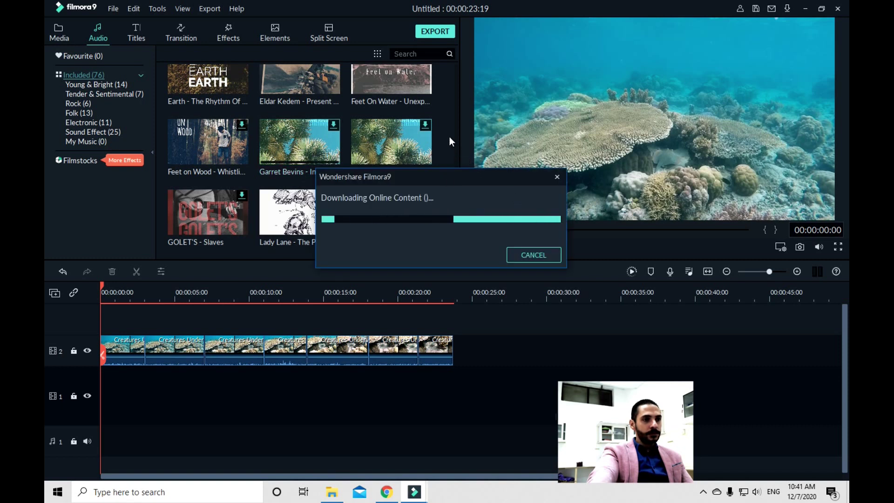
pyautogui.click(529, 256)
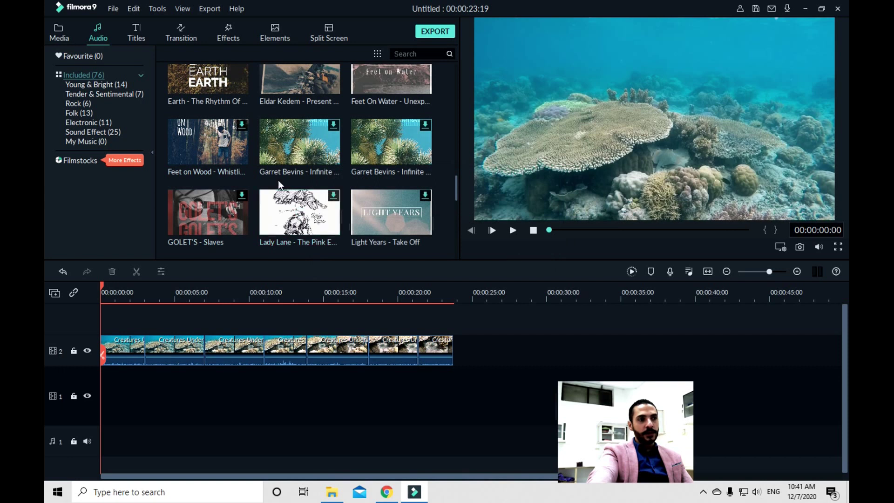
pyautogui.click(300, 139)
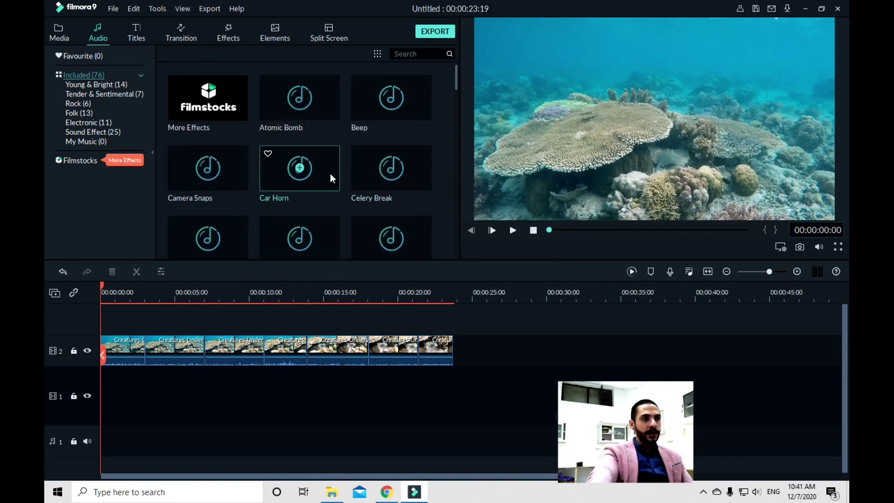
pyautogui.scroll(-3, 251, 204)
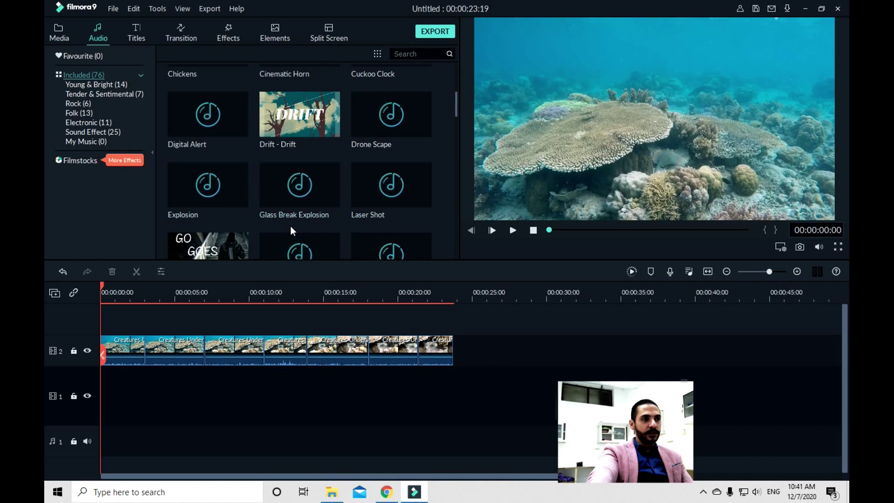
pyautogui.scroll(-5, 242, 188)
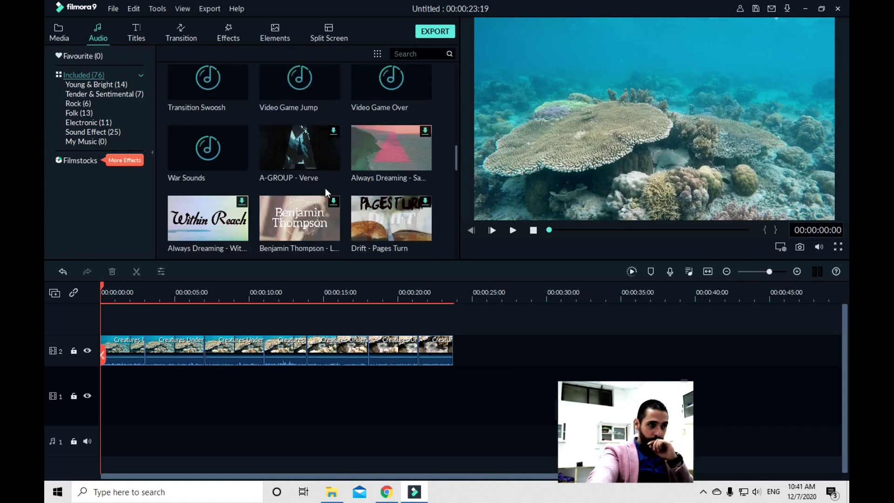
# Add the Video Game Over effect at the start, preview playback, then rewind to the beginning
pyautogui.click(392, 78)
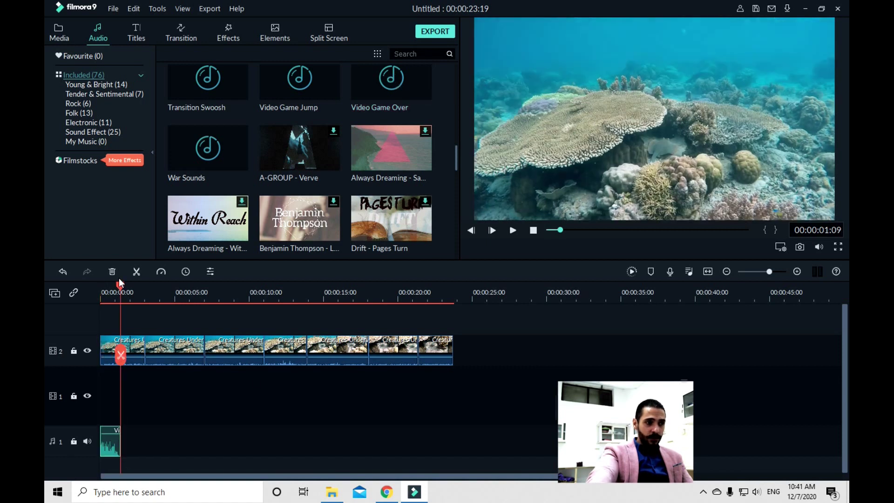
pyautogui.moveTo(119, 284); pyautogui.dragTo(88, 290)
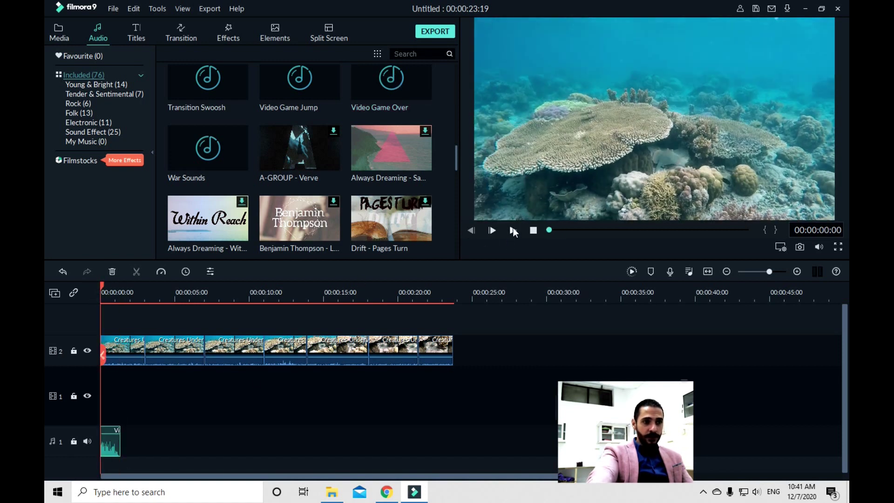
pyautogui.click(512, 230)
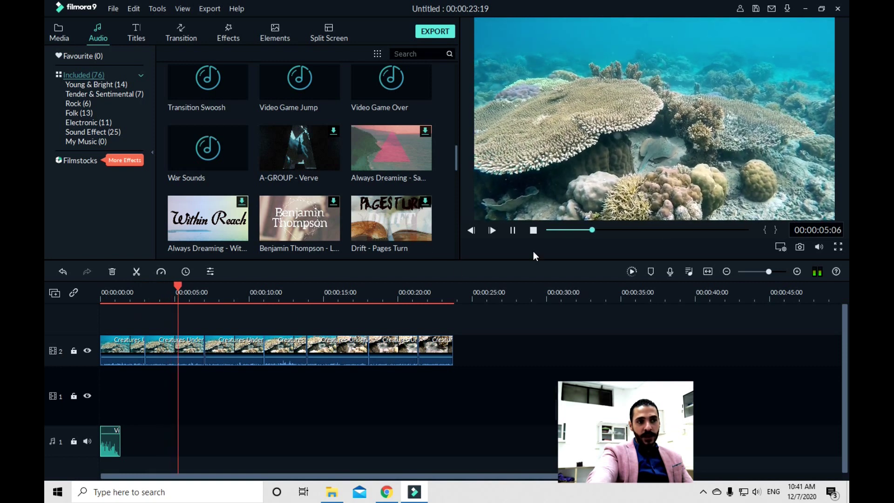
pyautogui.click(512, 230)
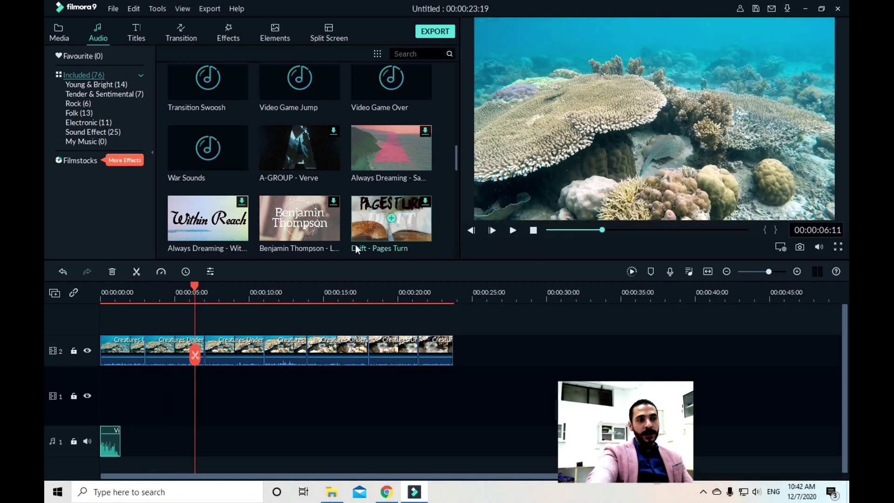
pyautogui.moveTo(194, 291); pyautogui.dragTo(100, 291)
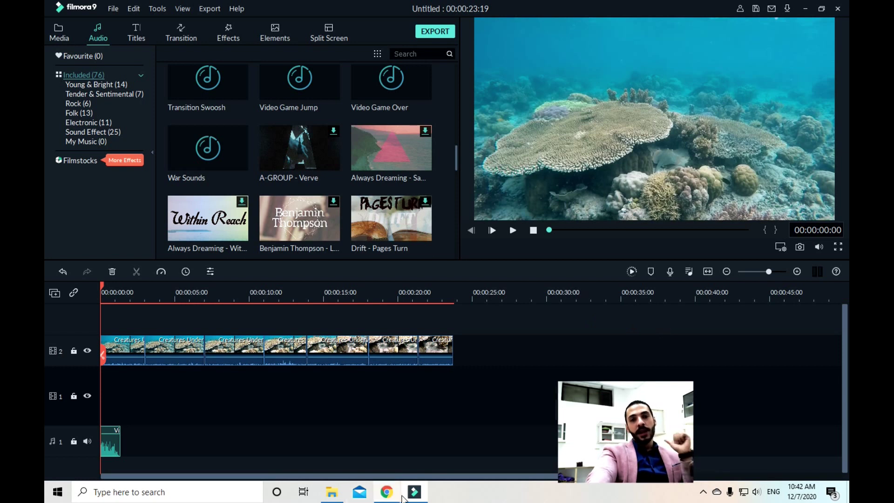
pyautogui.moveTo(404, 496)
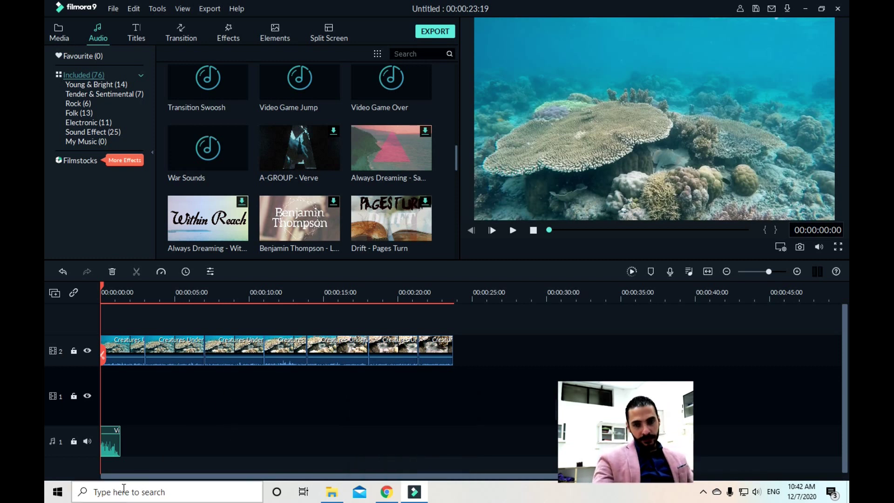
pyautogui.click(140, 27)
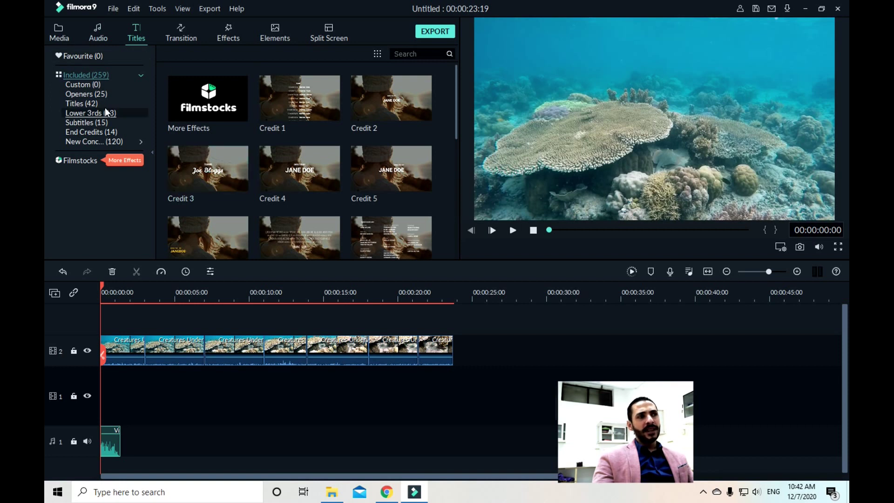
# Find New LowerThirds 30 in the Titles library and add it at 00:00 on track 1
pyautogui.scroll(-15, 371, 103)
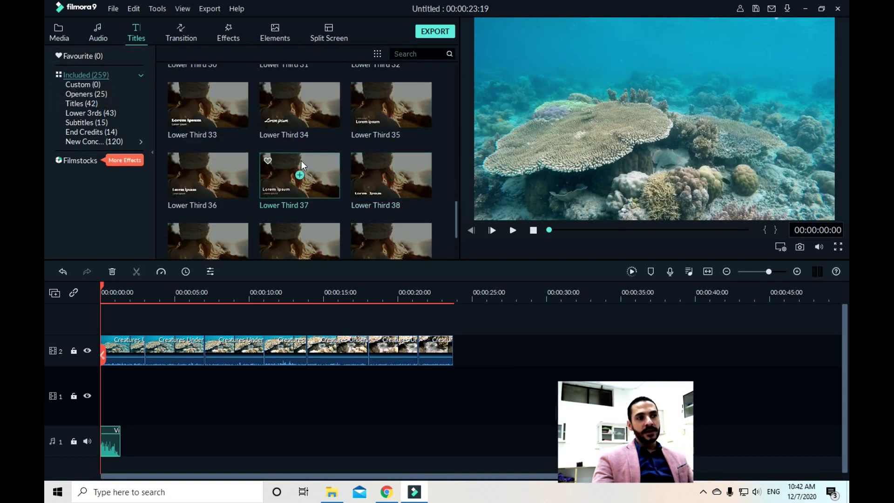
pyautogui.scroll(-10, 301, 160)
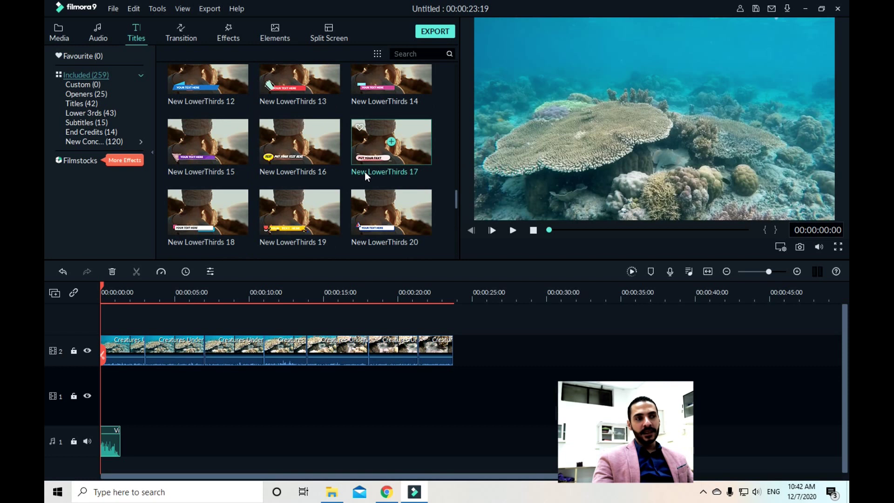
pyautogui.scroll(-5, 286, 200)
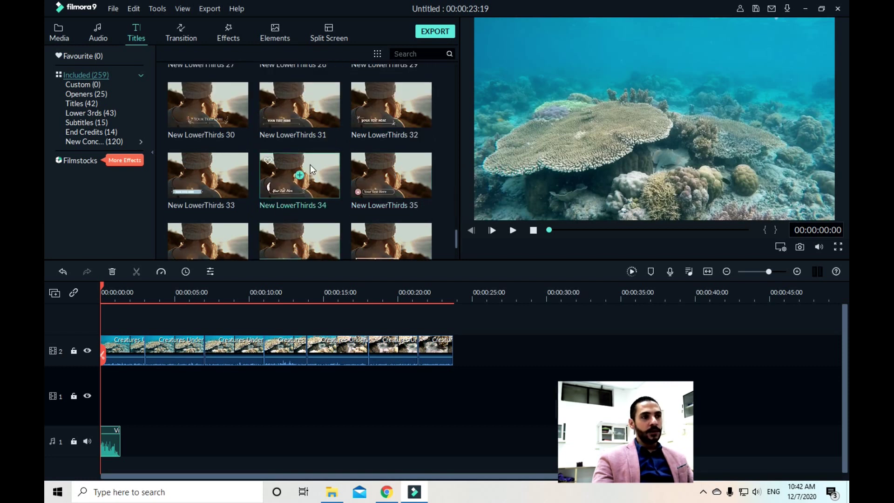
pyautogui.scroll(-2, 310, 164)
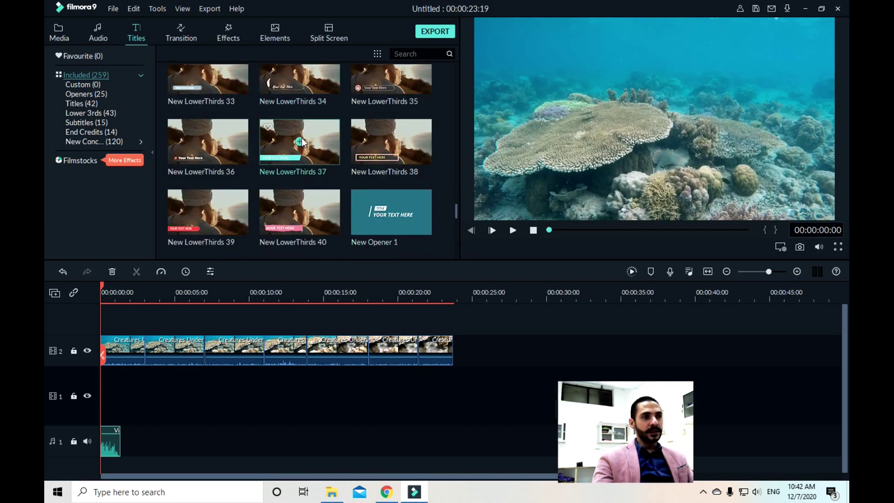
pyautogui.scroll(3, 298, 200)
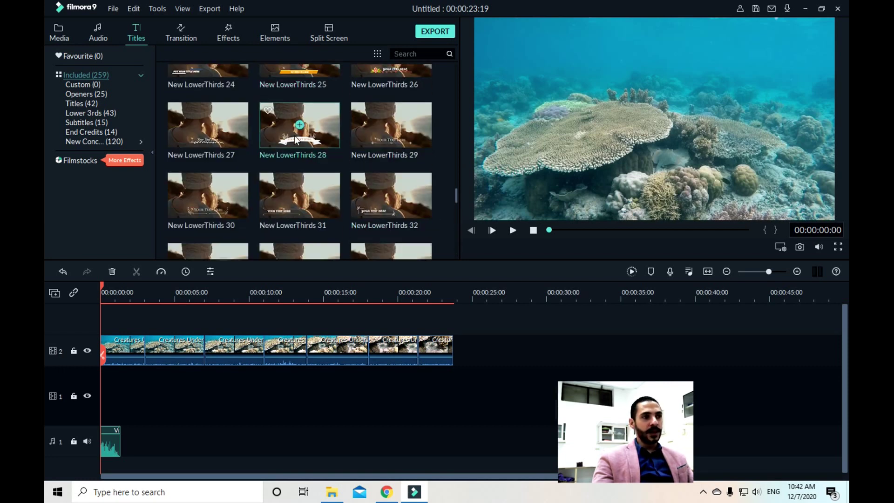
pyautogui.click(207, 196)
pyautogui.moveTo(142, 402); pyautogui.dragTo(149, 394)
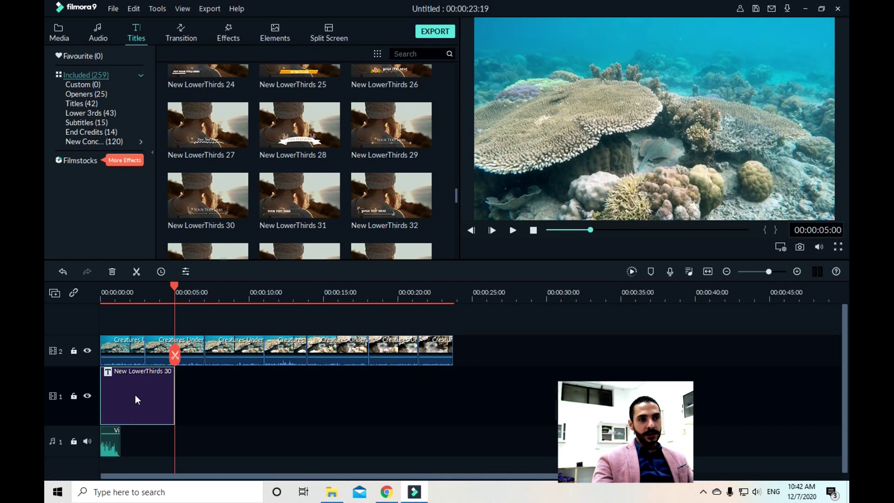
pyautogui.doubleClick(135, 392)
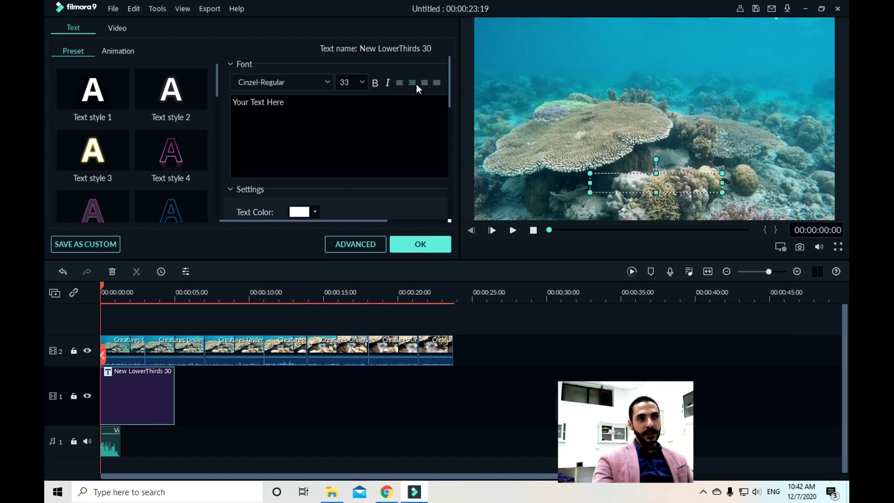
pyautogui.click(665, 174)
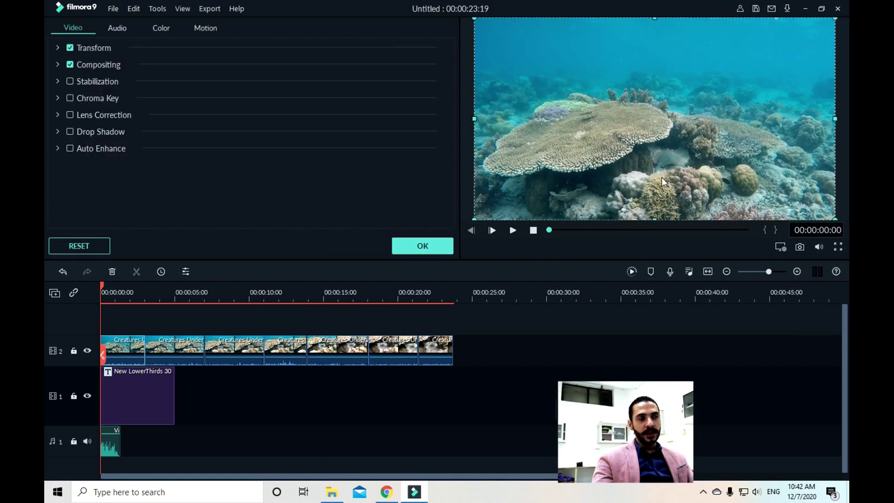
pyautogui.doubleClick(135, 399)
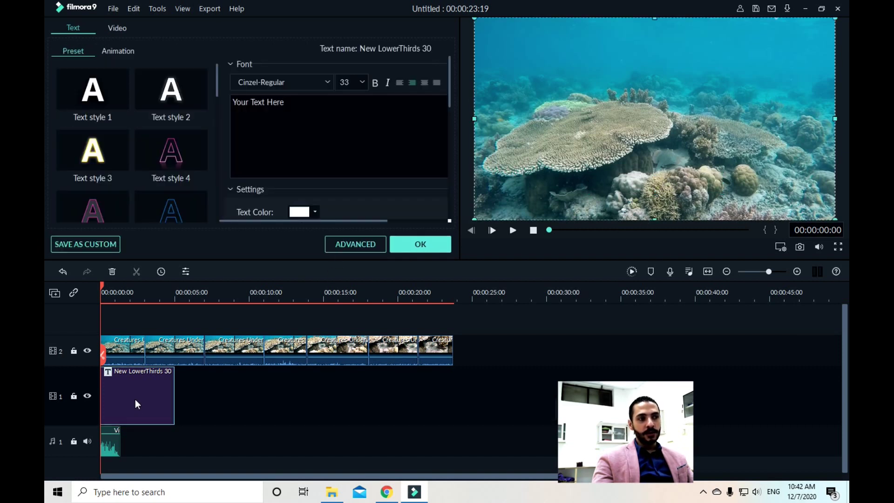
pyautogui.click(666, 185)
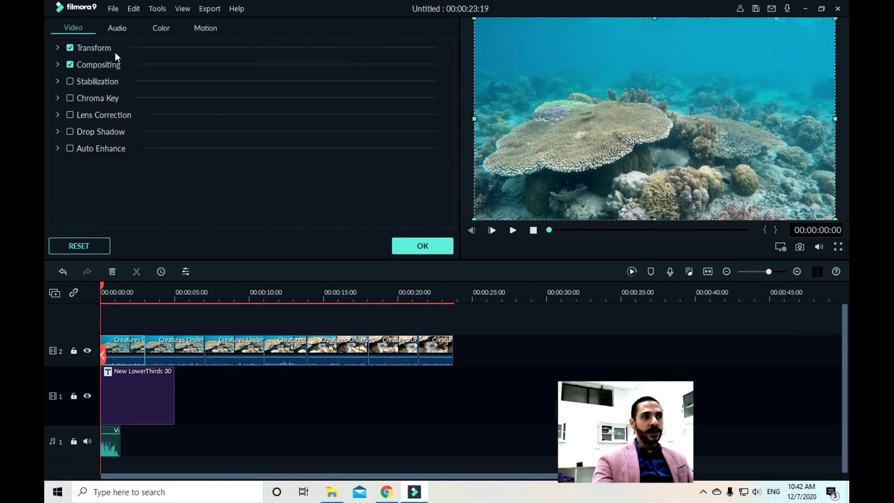
pyautogui.click(428, 243)
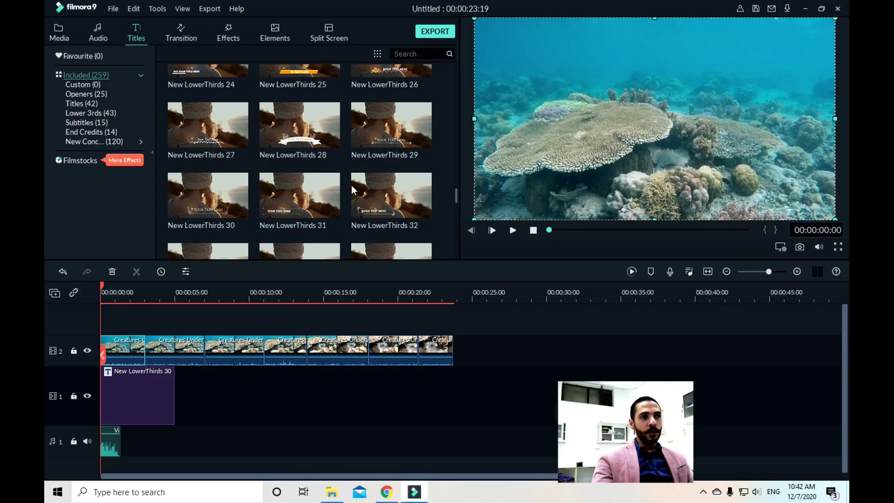
pyautogui.doubleClick(155, 396)
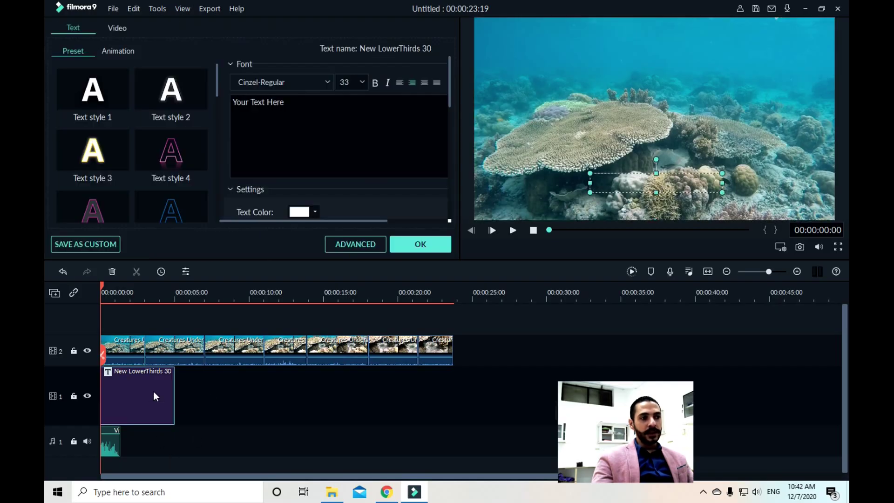
# Open the title in Advanced Text Edit and erase the 'Your Text Here' placeholder
pyautogui.click(369, 248)
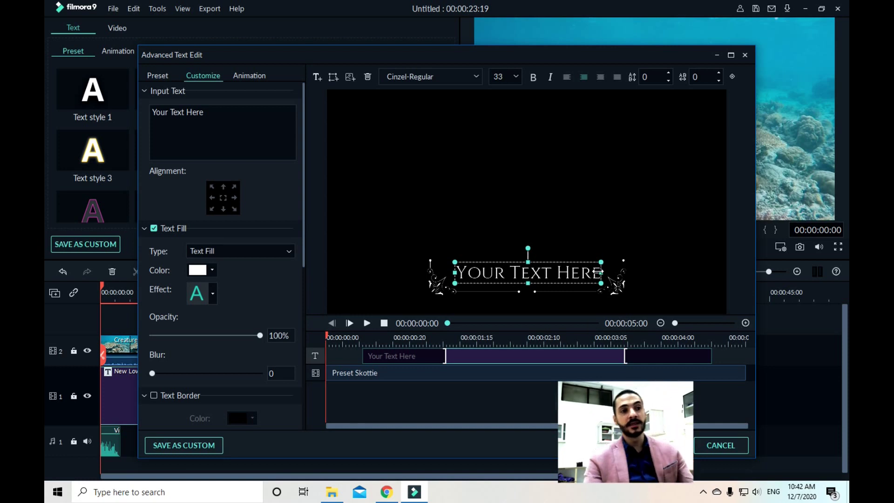
pyautogui.moveTo(423, 60); pyautogui.dragTo(352, 51)
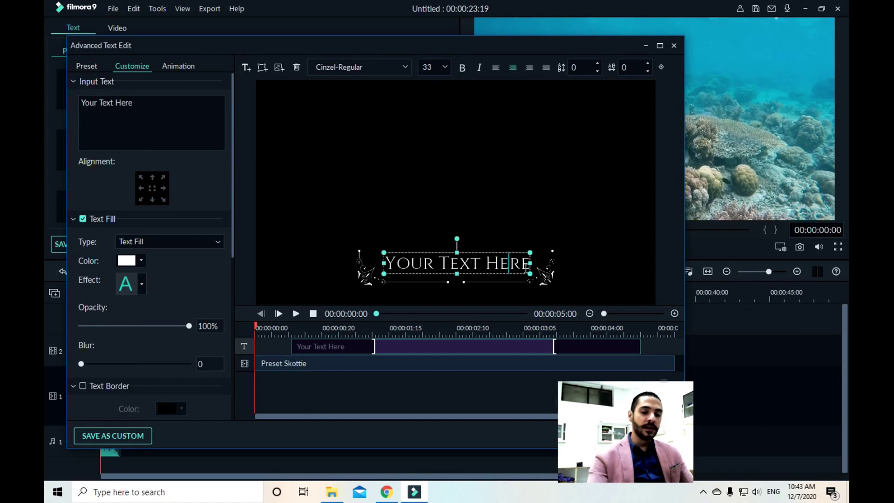
pyautogui.press('BackSpace')
pyautogui.press('BackSpace')
pyautogui.press('BackSpace')
pyautogui.press('BackSpace')
pyautogui.press('Delete')
pyautogui.press('Delete')
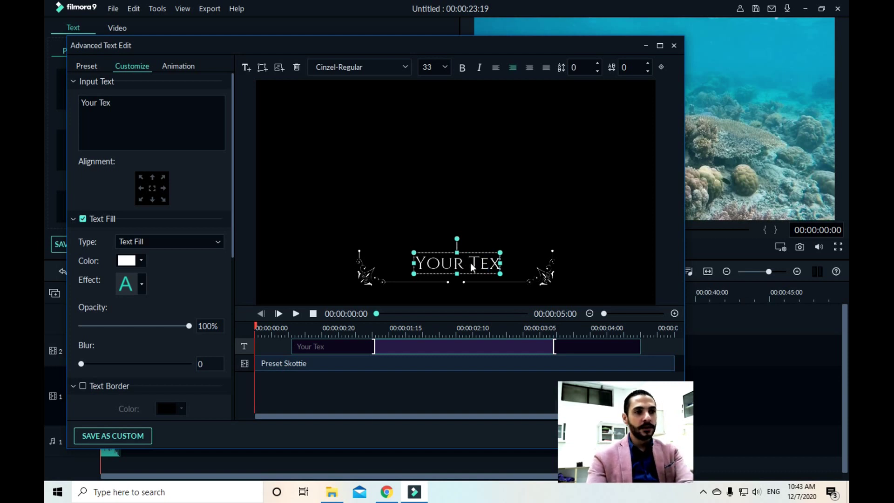
pyautogui.press('BackSpace')
pyautogui.press('BackSpace')
pyautogui.press('BackSpace')
pyautogui.press('BackSpace')
pyautogui.press('BackSpace')
pyautogui.press('BackSpace')
pyautogui.press('BackSpace')
pyautogui.press('BackSpace')
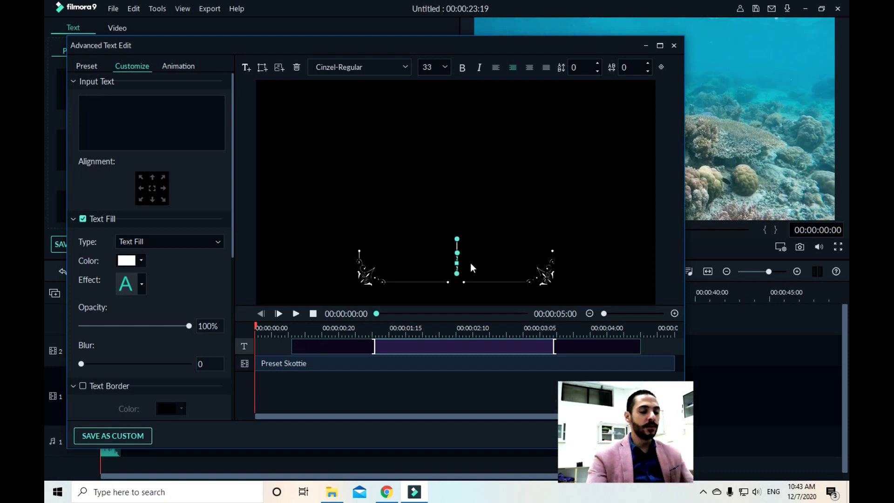
pyautogui.write('Mr.')
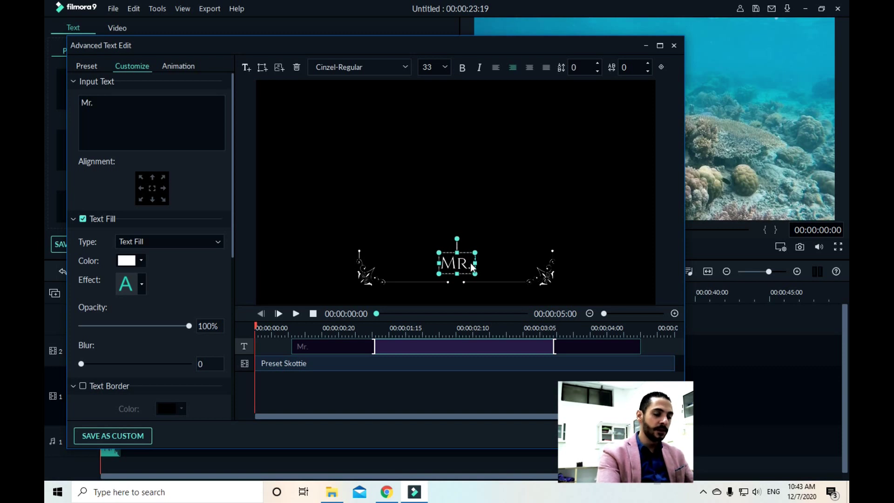
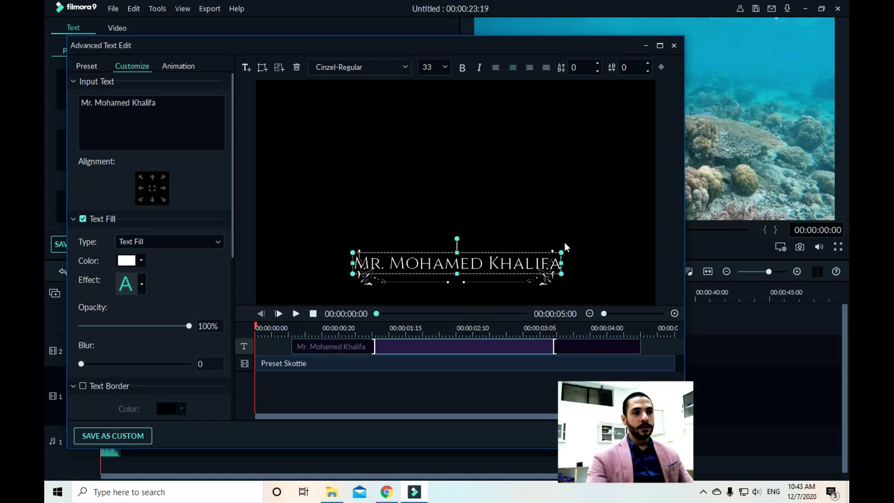
pyautogui.moveTo(561, 263)
pyautogui.mouseDown()
pyautogui.moveTo(584, 263)
pyautogui.moveTo(556, 263)
pyautogui.mouseUp()
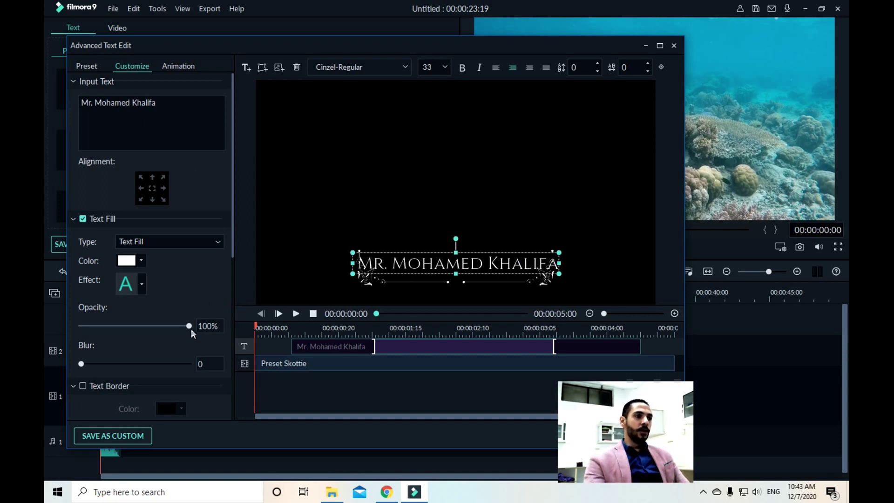
pyautogui.click(217, 239)
pyautogui.click(216, 239)
pyautogui.click(143, 261)
pyautogui.click(143, 261)
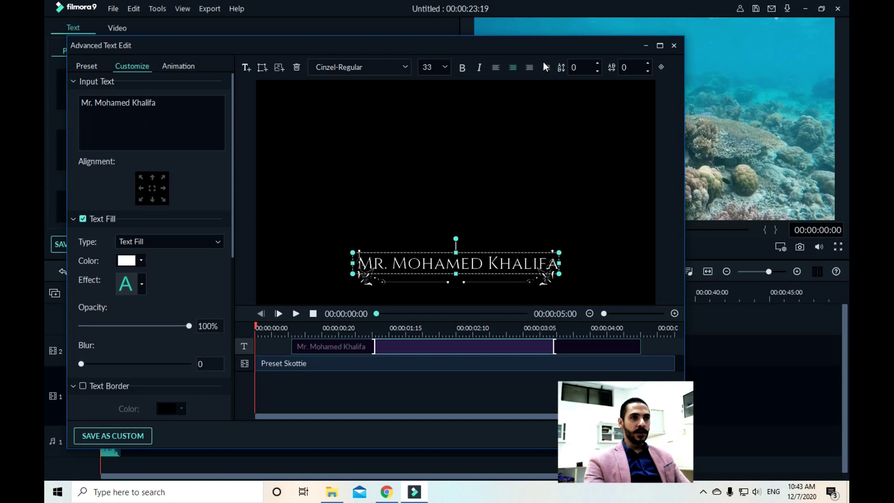
# Set the title font size to 150 and scale the text box up across the frame
pyautogui.click(440, 65)
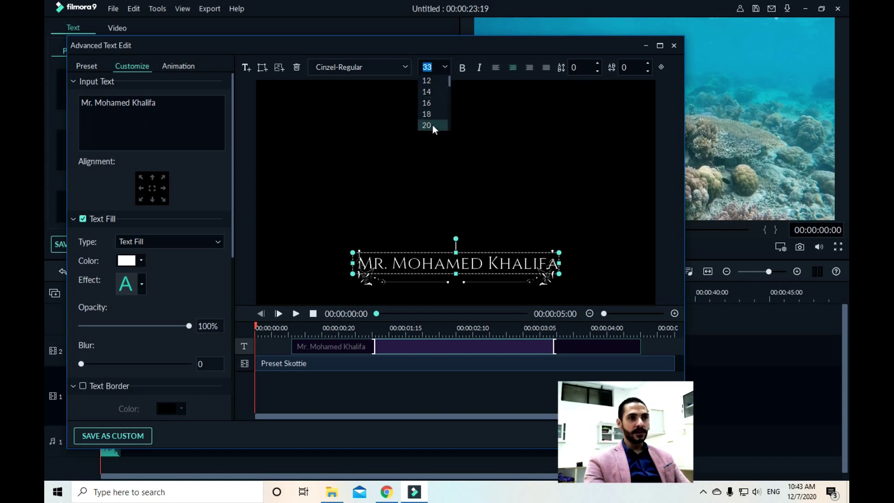
pyautogui.scroll(-5, 439, 89)
pyautogui.click(437, 124)
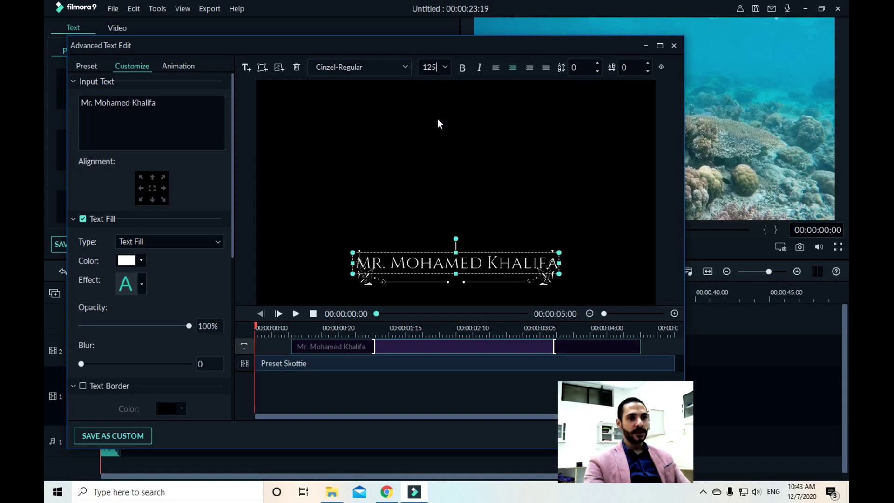
pyautogui.click(450, 66)
pyautogui.click(430, 124)
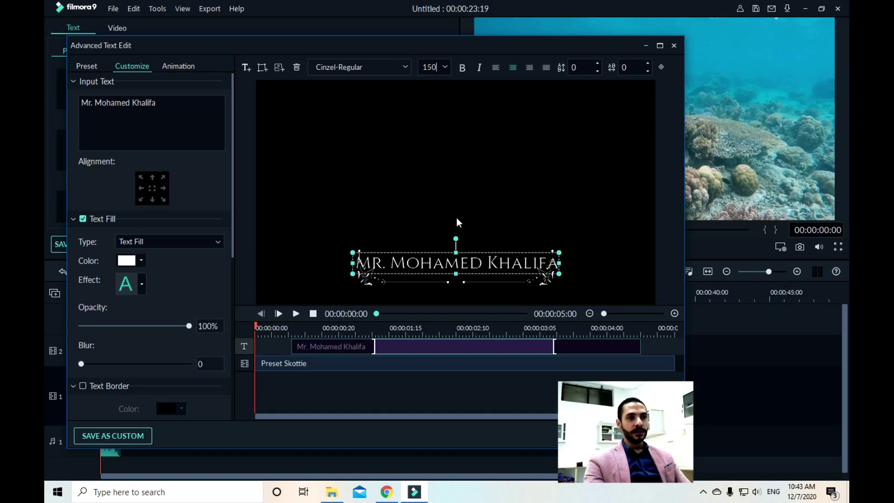
pyautogui.moveTo(558, 253); pyautogui.dragTo(422, 232)
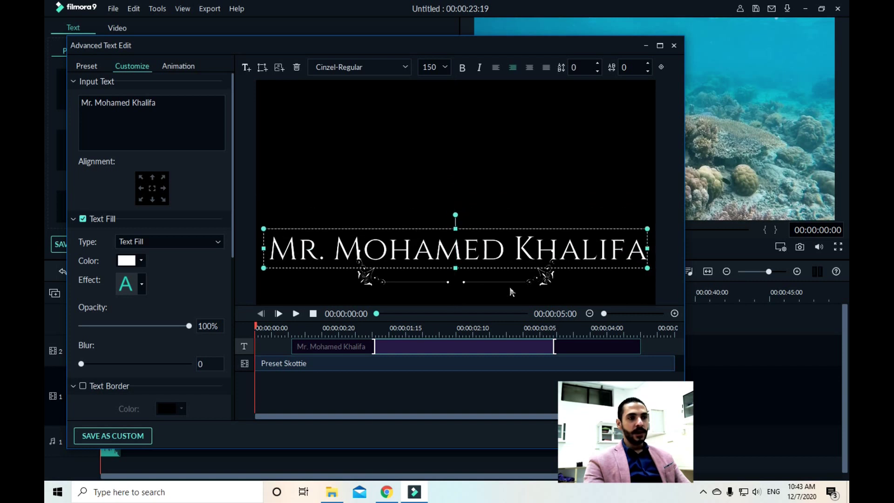
pyautogui.click(542, 283)
# Widen the decorative ornament on both sides and move it up under the title
pyautogui.moveTo(561, 269); pyautogui.dragTo(659, 260)
pyautogui.moveTo(354, 289); pyautogui.dragTo(272, 300)
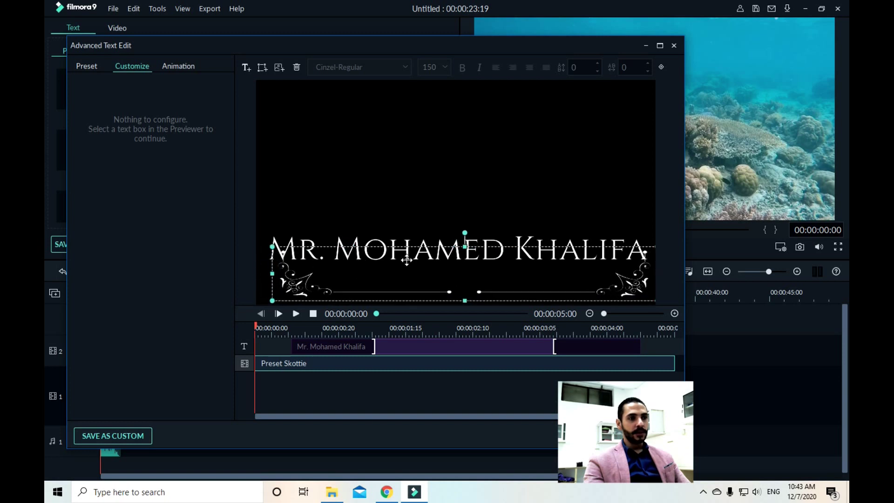
pyautogui.moveTo(270, 274); pyautogui.dragTo(254, 275)
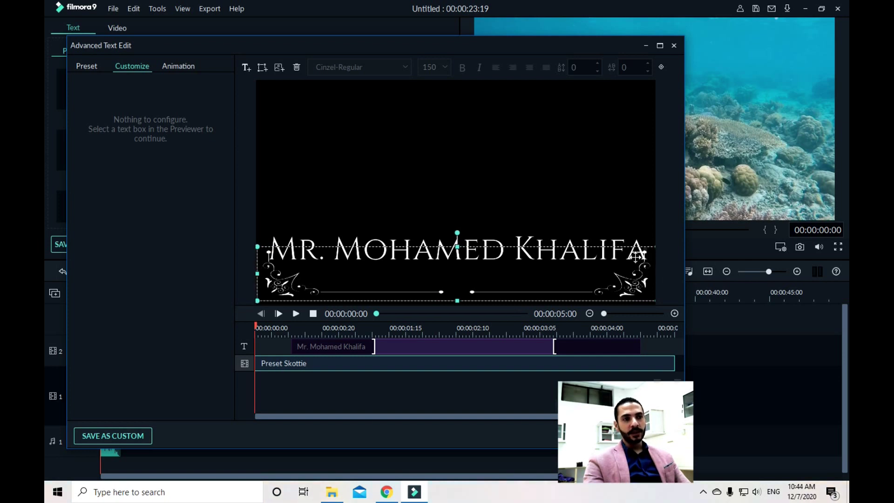
pyautogui.moveTo(470, 286); pyautogui.dragTo(493, 250)
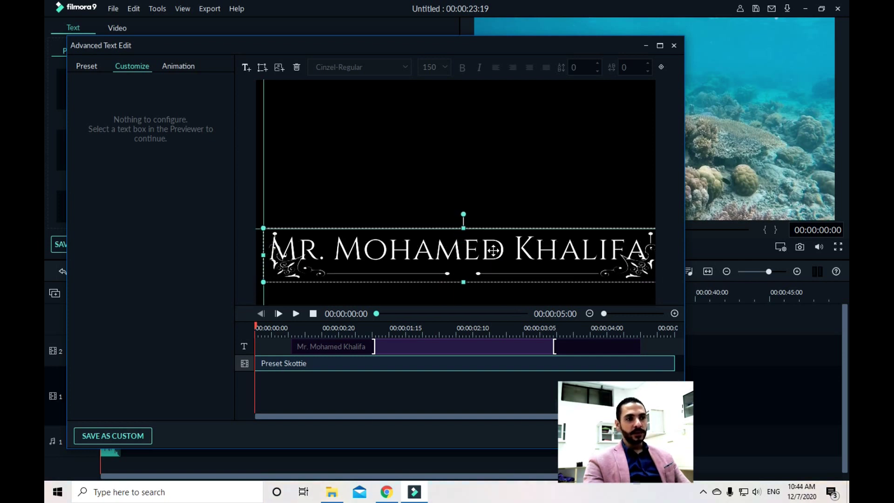
# Shrink the title text slightly and centre it horizontally over the ornament
pyautogui.click(491, 249)
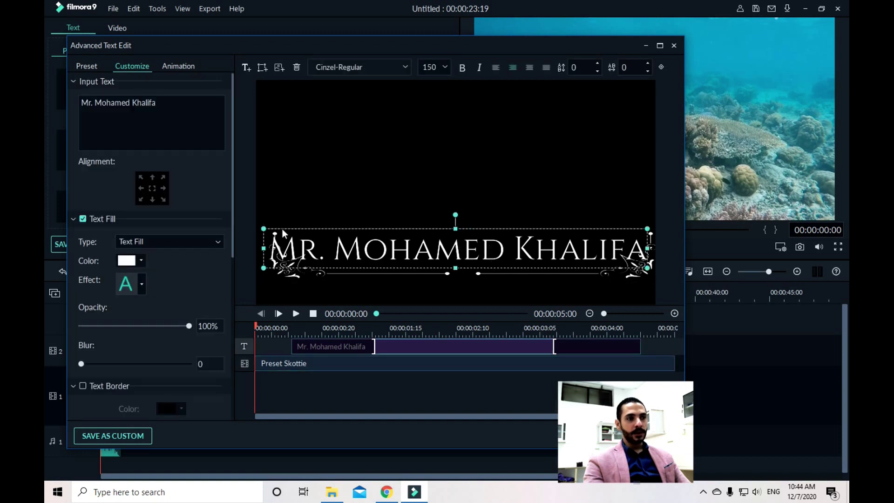
pyautogui.moveTo(264, 228); pyautogui.dragTo(324, 239)
pyautogui.moveTo(523, 233); pyautogui.dragTo(507, 229)
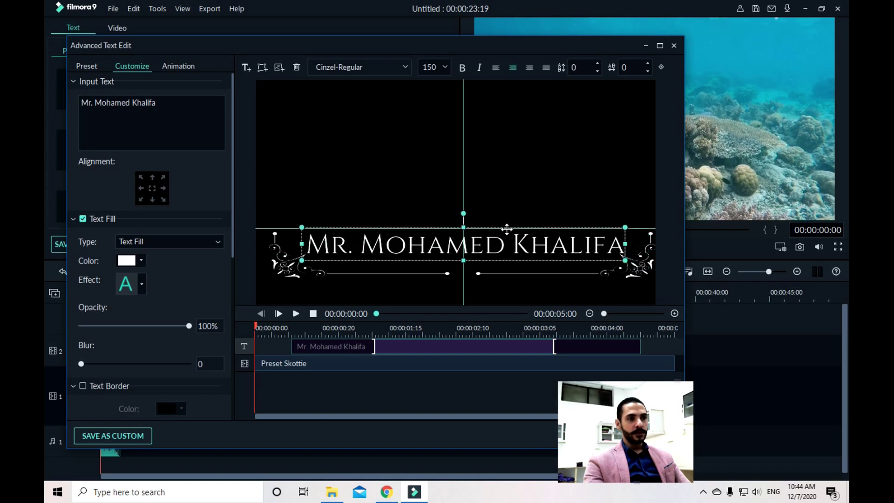
pyautogui.click(507, 212)
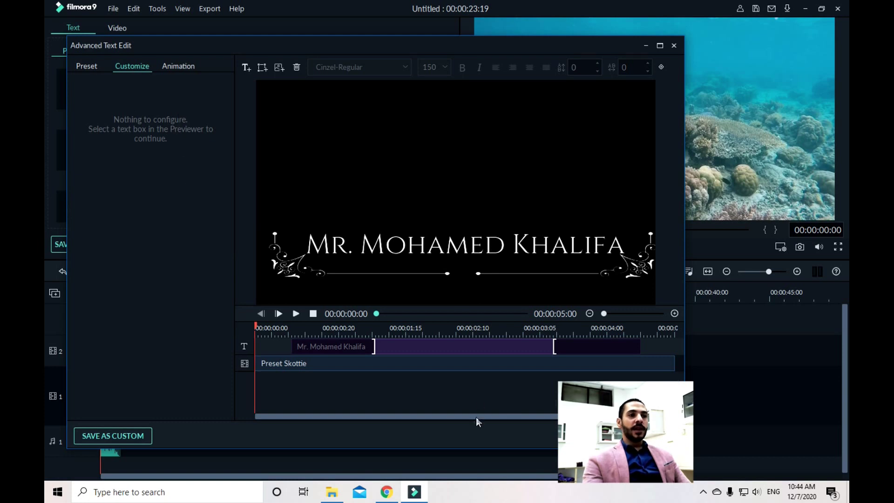
pyautogui.click(441, 253)
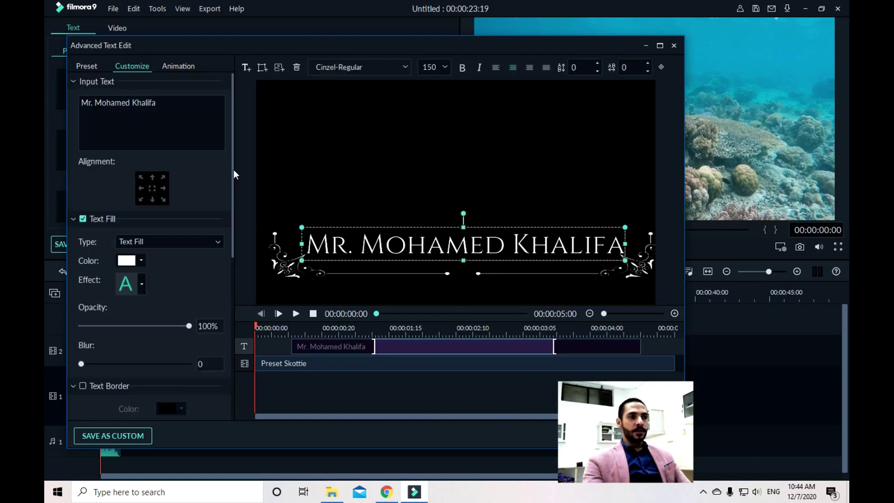
pyautogui.moveTo(233, 202); pyautogui.dragTo(225, 309)
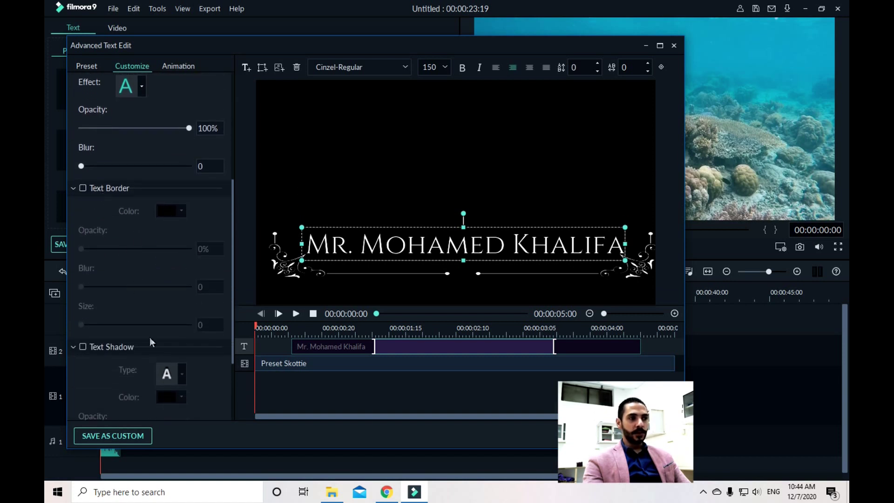
# Apply the Photo Spin 3 animation preset to the title and confirm with OK
pyautogui.scroll(-3, 150, 342)
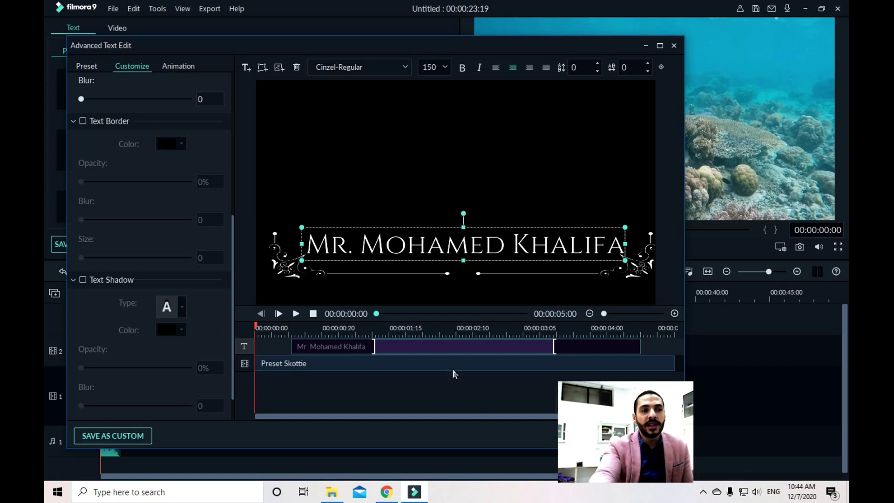
pyautogui.click(180, 68)
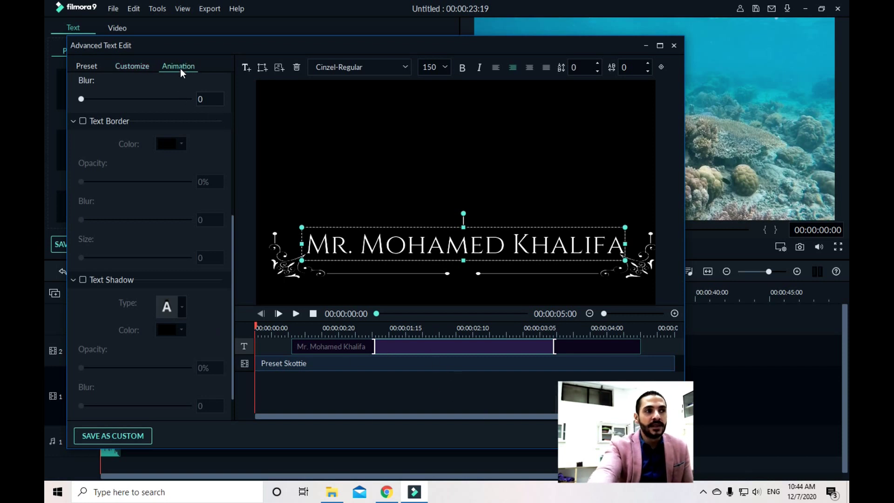
pyautogui.moveTo(231, 88); pyautogui.dragTo(230, 131)
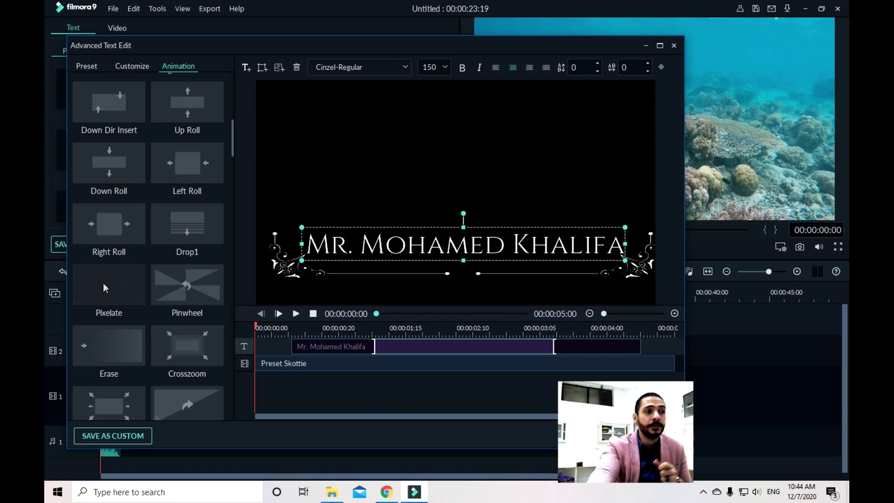
pyautogui.moveTo(233, 127); pyautogui.dragTo(237, 277)
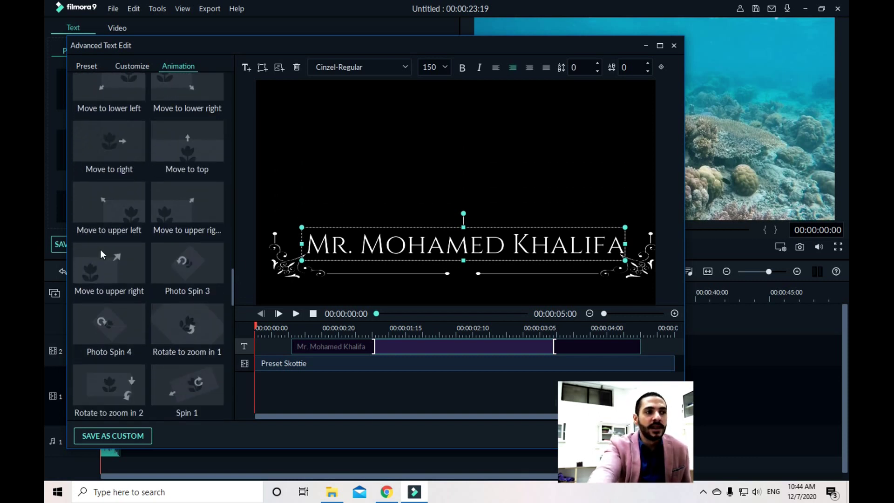
pyautogui.click(196, 265)
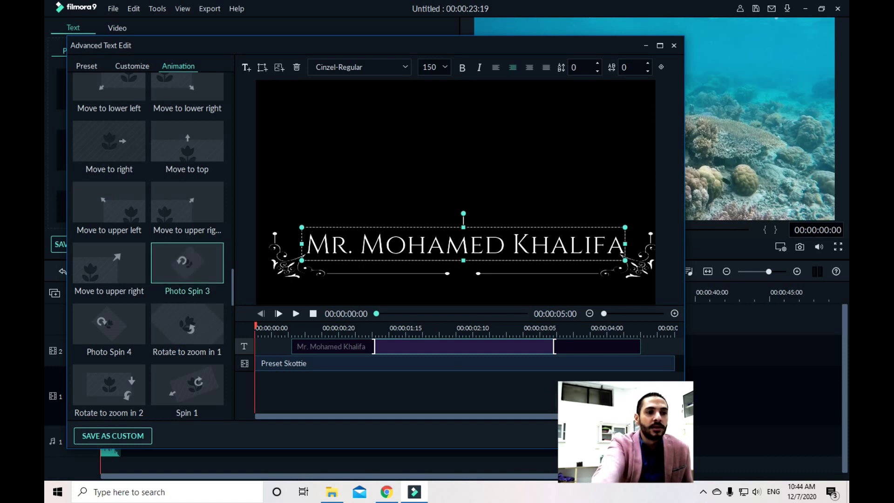
pyautogui.click(610, 435)
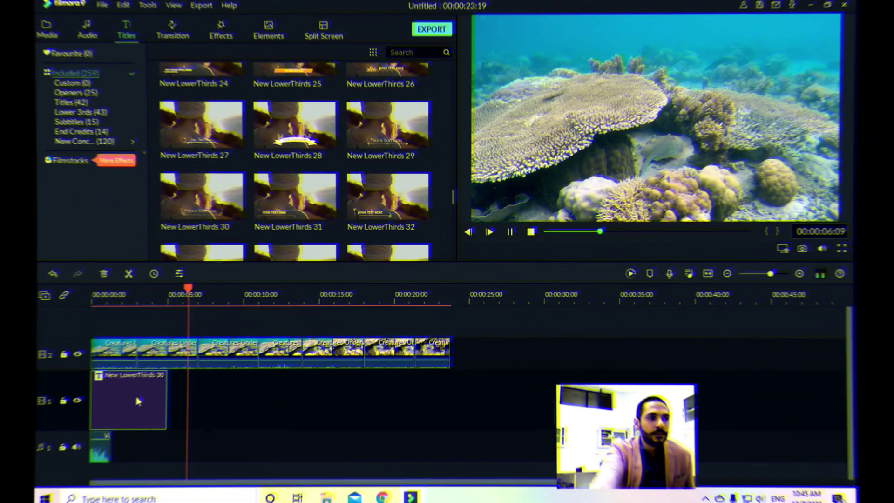
# Move the New LowerThirds 30 clip to a track above the footage and preview from the start
pyautogui.moveTo(135, 398); pyautogui.dragTo(131, 315)
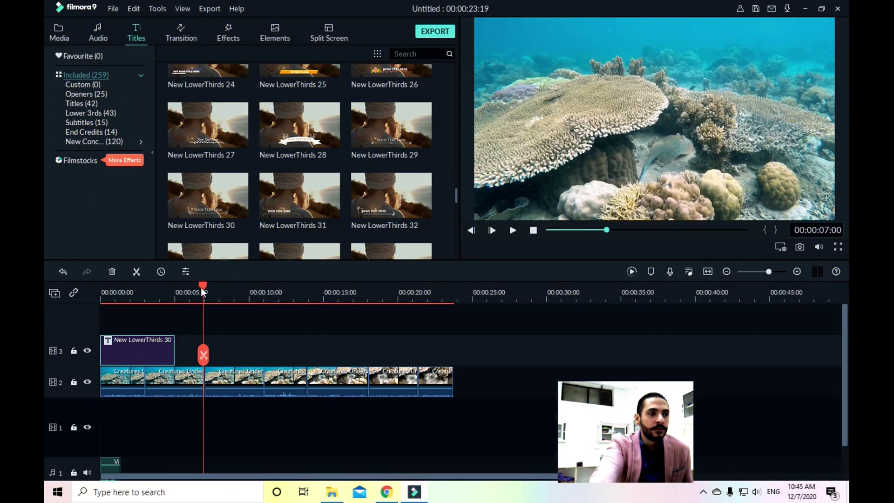
pyautogui.moveTo(201, 289); pyautogui.dragTo(61, 292)
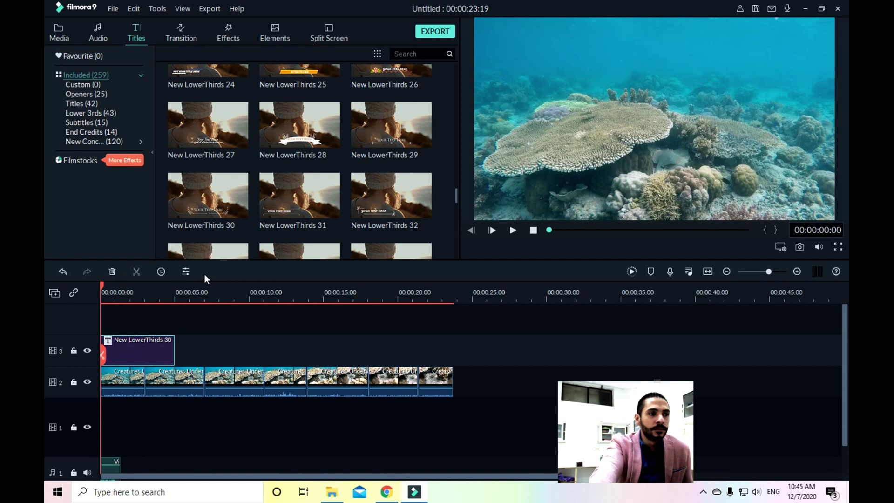
pyautogui.click(511, 230)
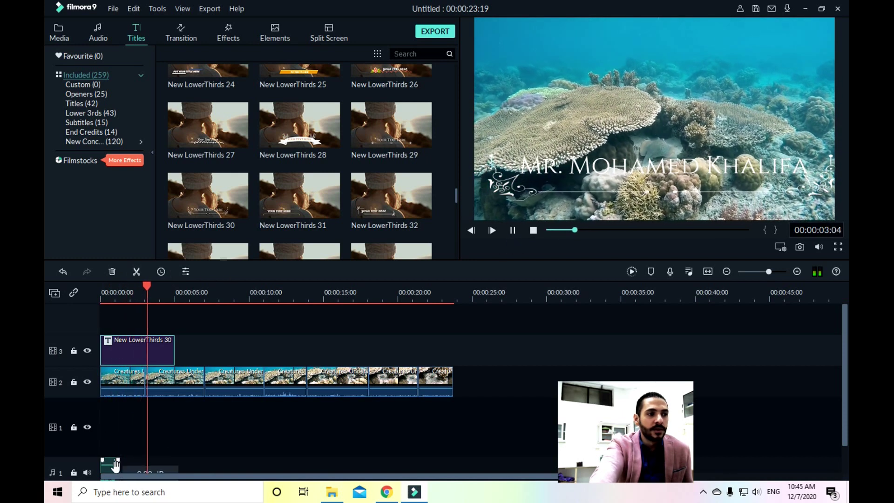
pyautogui.click(85, 405)
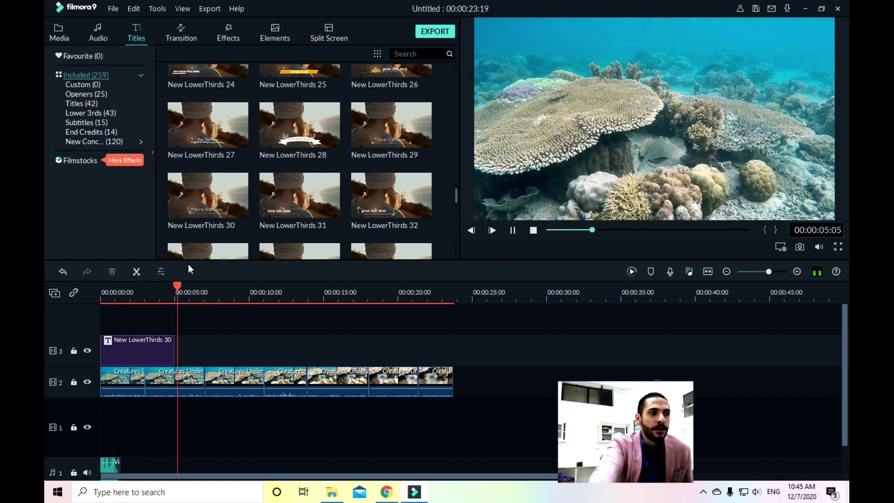
pyautogui.click(533, 230)
# Rewind and move the New LowerThirds 30 clip down to track 1
pyautogui.moveTo(208, 285); pyautogui.dragTo(46, 289)
pyautogui.click(122, 340)
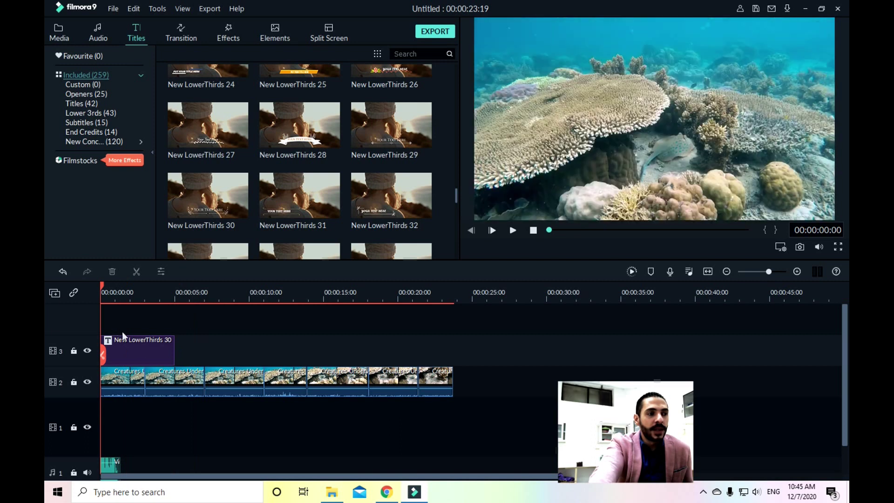
pyautogui.moveTo(205, 350); pyautogui.dragTo(134, 348)
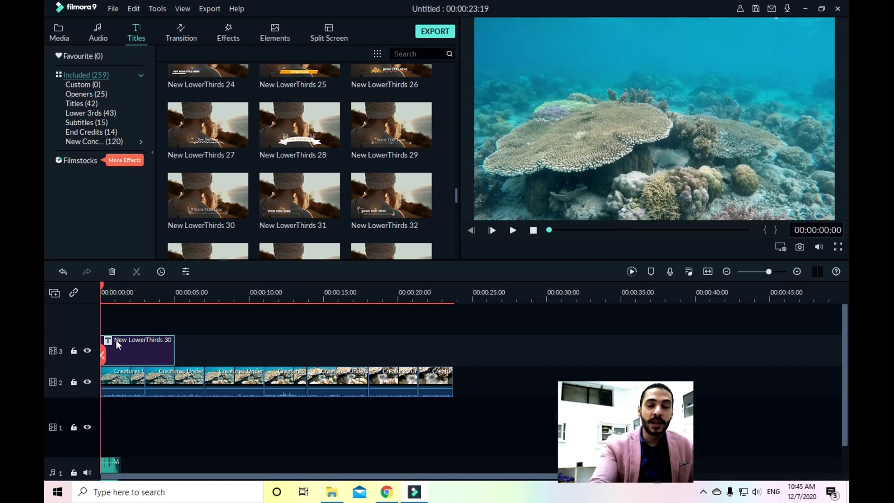
pyautogui.moveTo(150, 358); pyautogui.dragTo(135, 398)
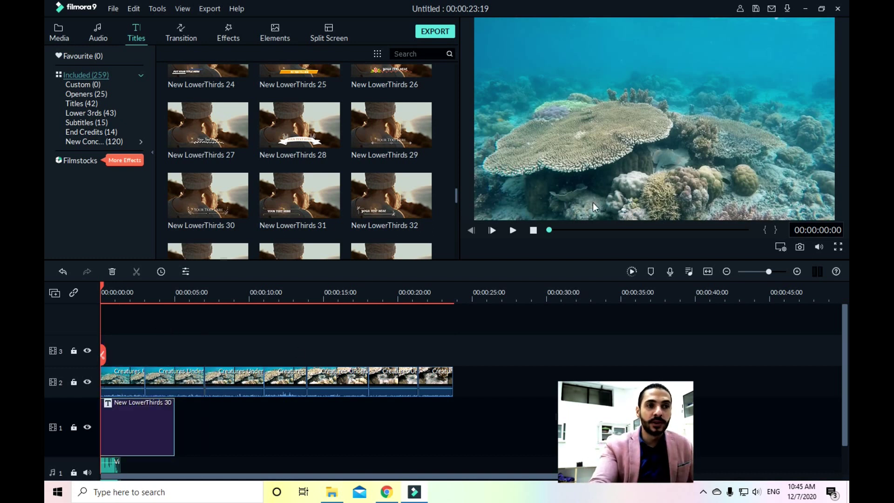
pyautogui.click(517, 230)
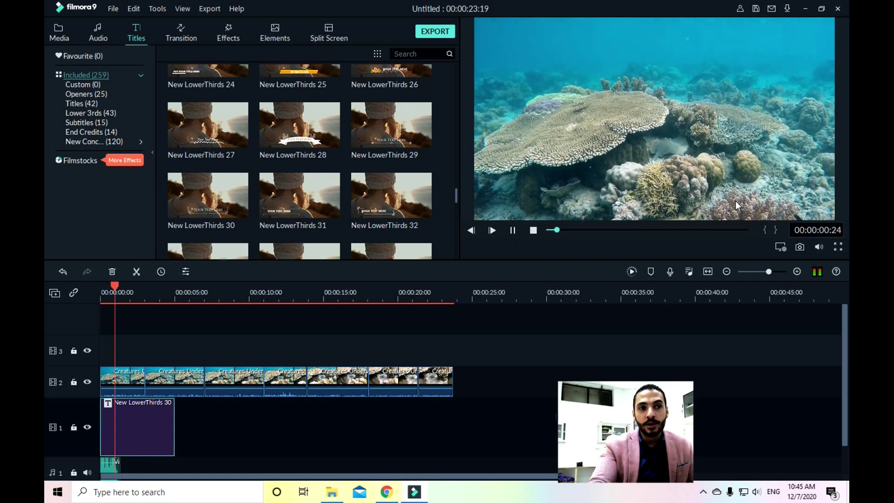
pyautogui.click(513, 230)
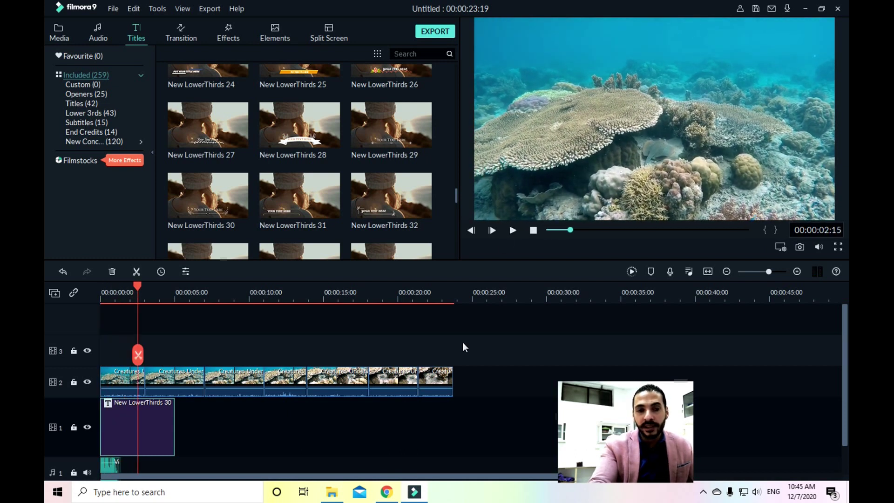
pyautogui.moveTo(158, 425); pyautogui.dragTo(161, 353)
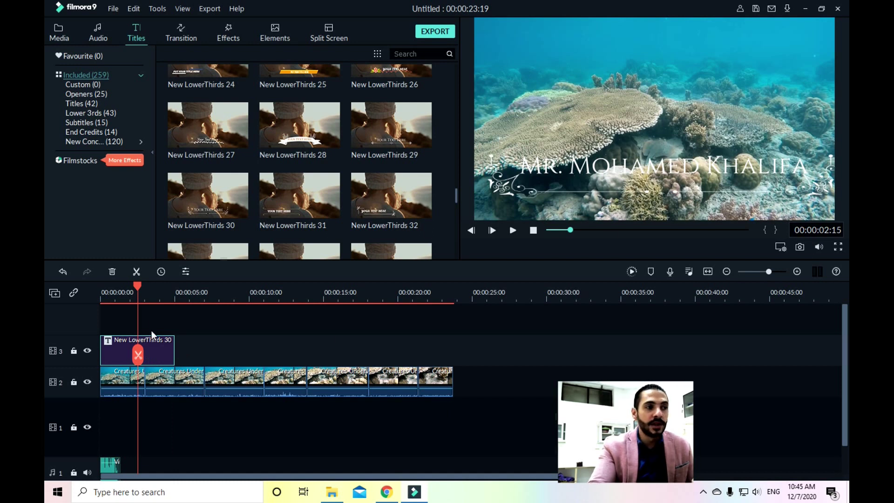
pyautogui.moveTo(136, 285); pyautogui.dragTo(93, 289)
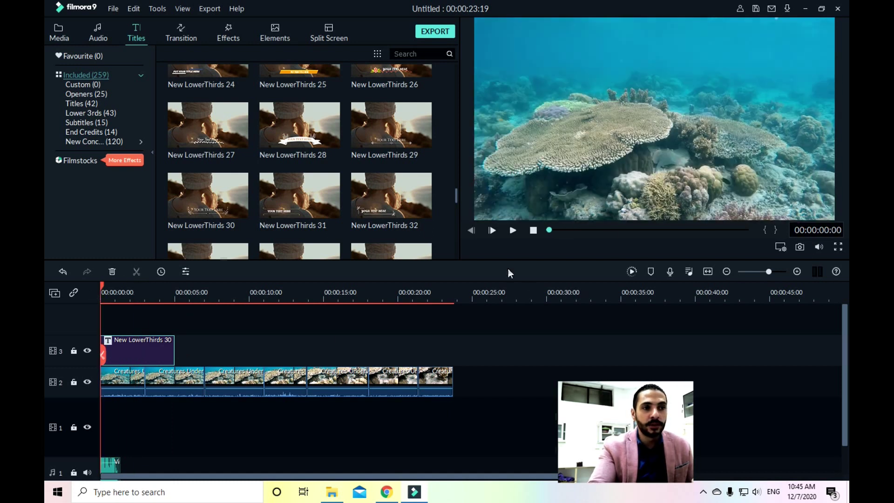
pyautogui.click(512, 230)
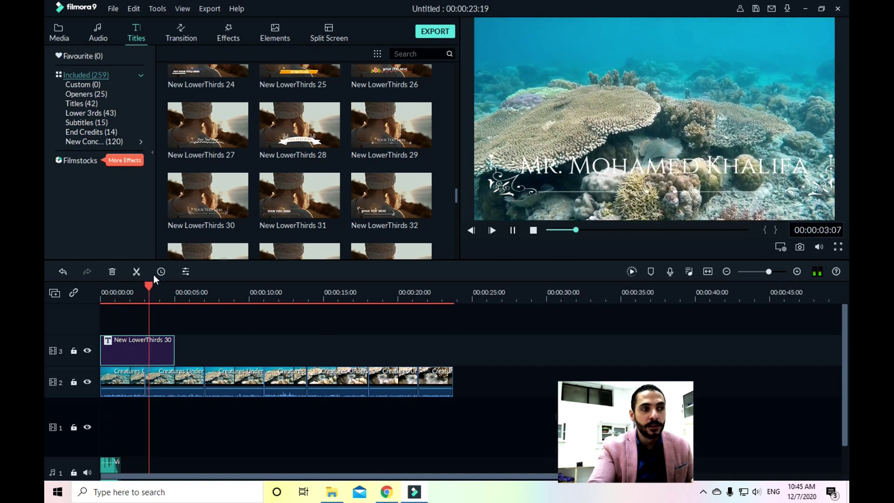
pyautogui.click(512, 230)
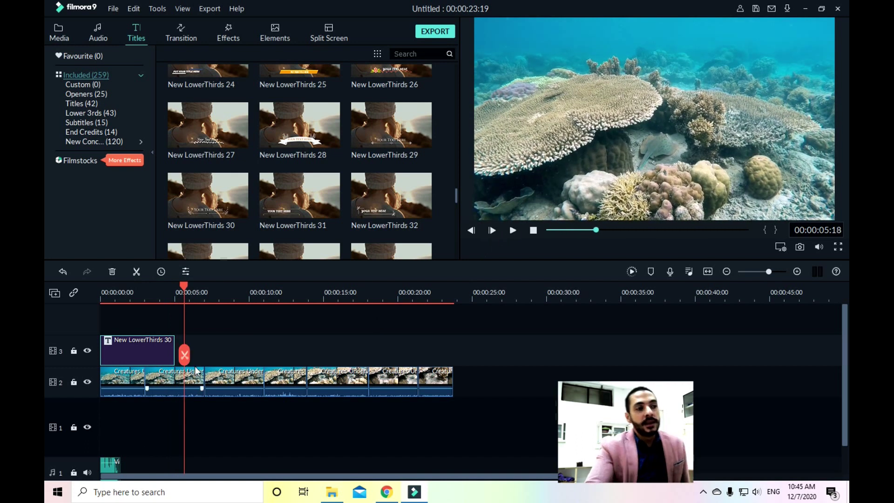
pyautogui.moveTo(179, 287); pyautogui.dragTo(71, 300)
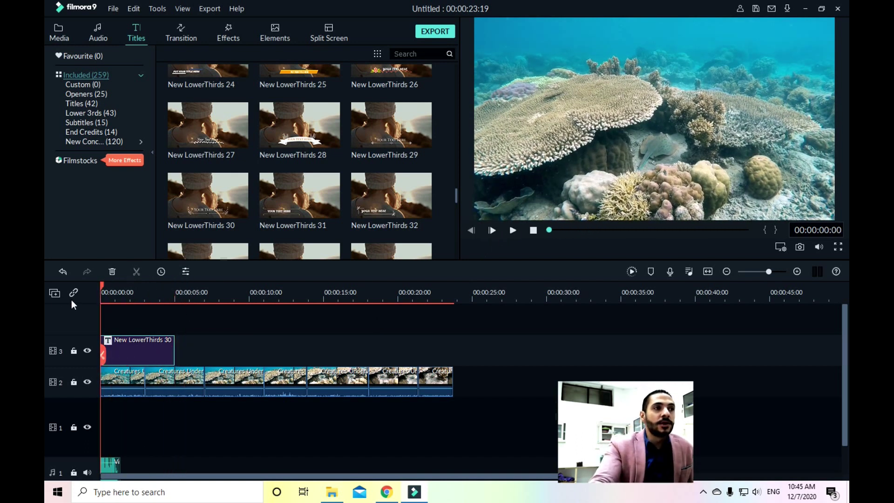
pyautogui.click(178, 29)
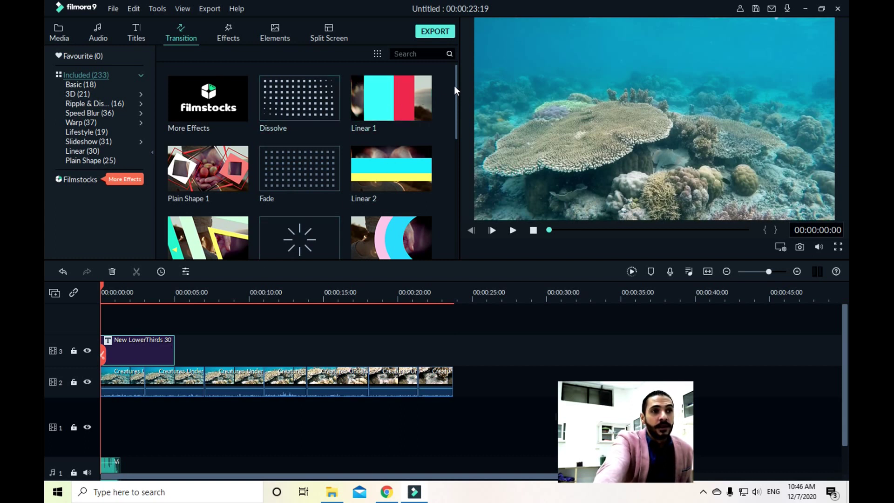
# Place Wormhole 2 between the first two Creatures clips on track 2 and preview it
pyautogui.moveTo(456, 82)
pyautogui.mouseDown()
pyautogui.moveTo(454, 262)
pyautogui.moveTo(443, 75)
pyautogui.mouseUp()
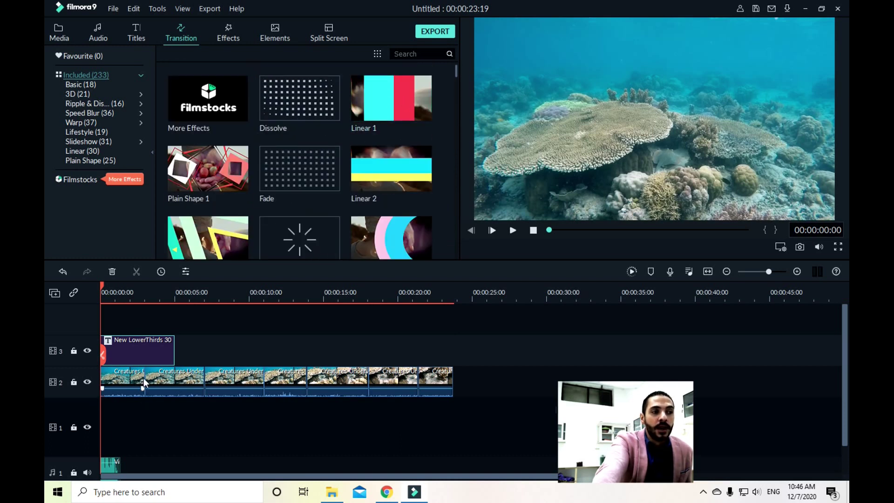
pyautogui.click(138, 377)
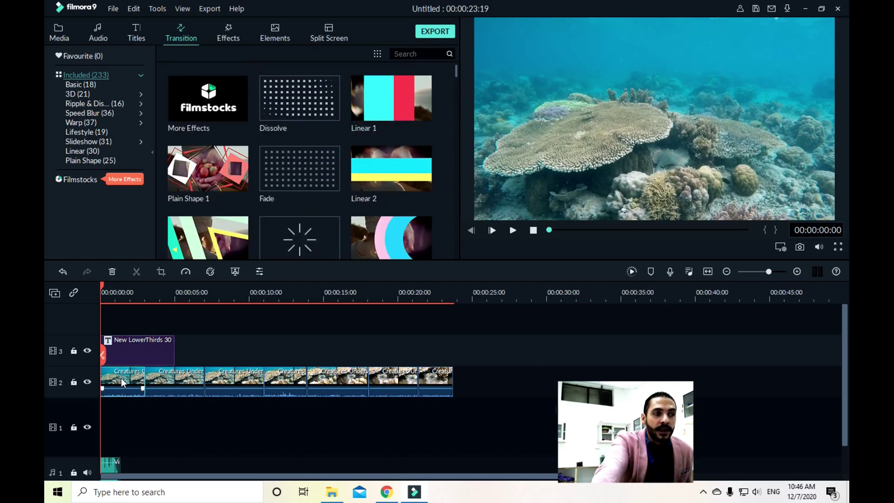
pyautogui.click(173, 377)
pyautogui.click(214, 376)
pyautogui.click(297, 382)
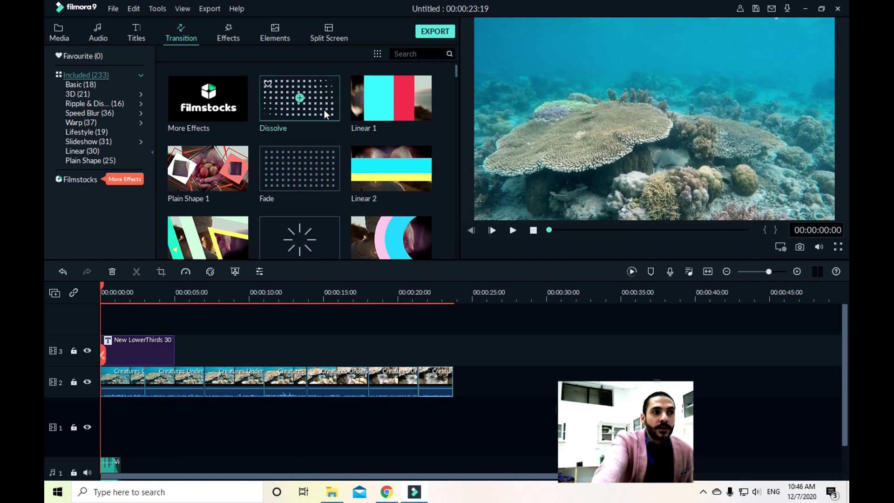
pyautogui.scroll(-15, 411, 145)
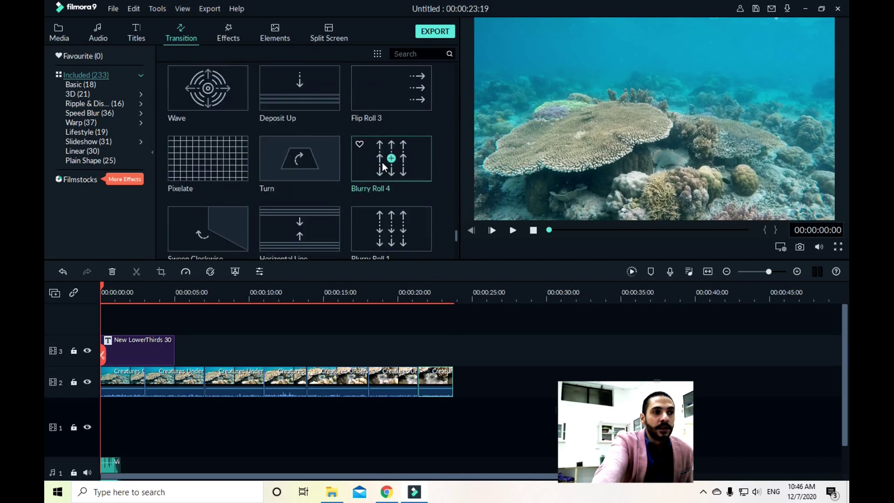
pyautogui.scroll(-3, 286, 181)
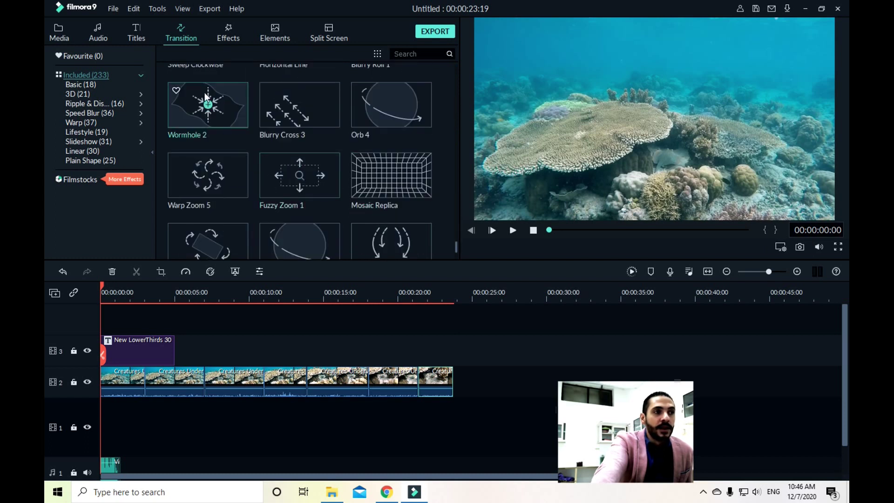
pyautogui.moveTo(208, 99); pyautogui.dragTo(136, 380)
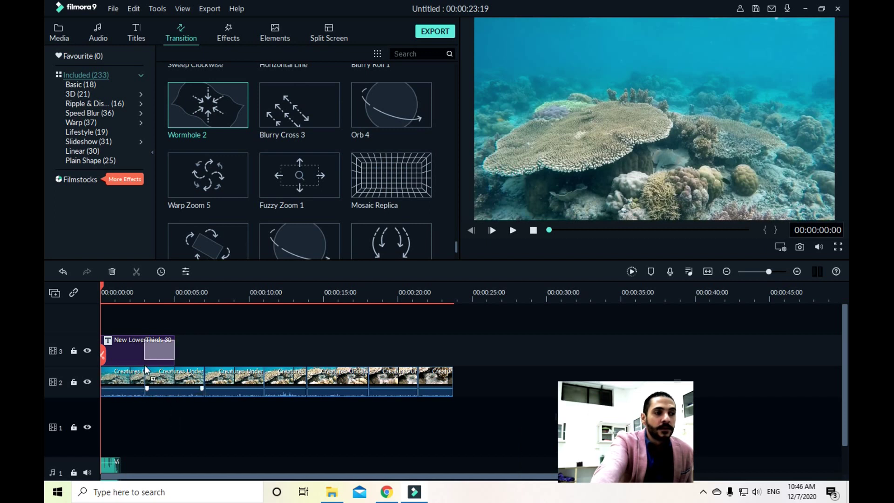
pyautogui.click(509, 230)
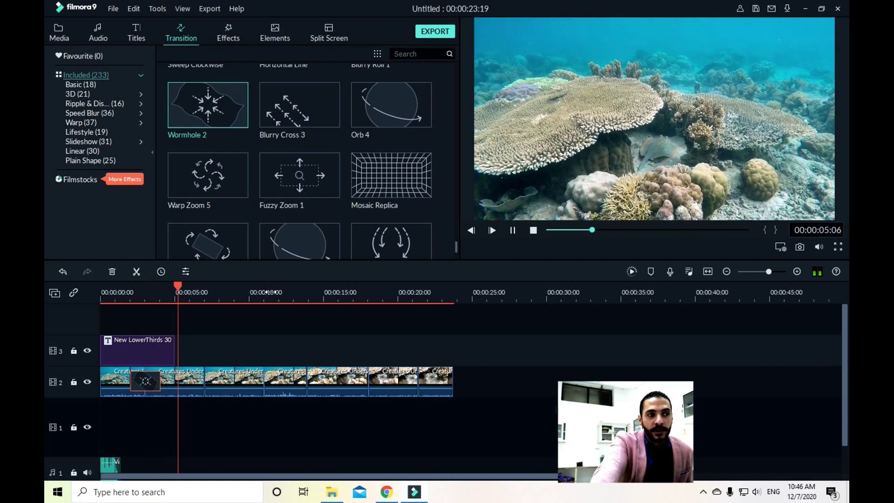
pyautogui.click(512, 229)
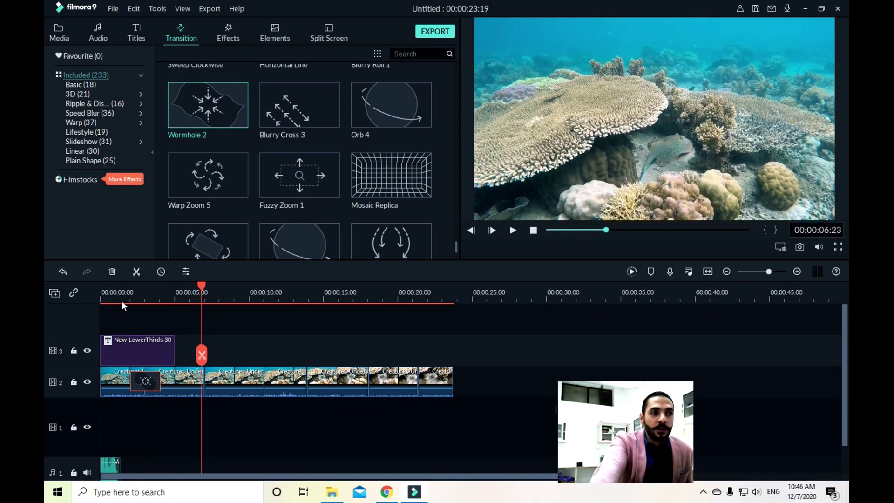
pyautogui.moveTo(202, 286); pyautogui.dragTo(46, 286)
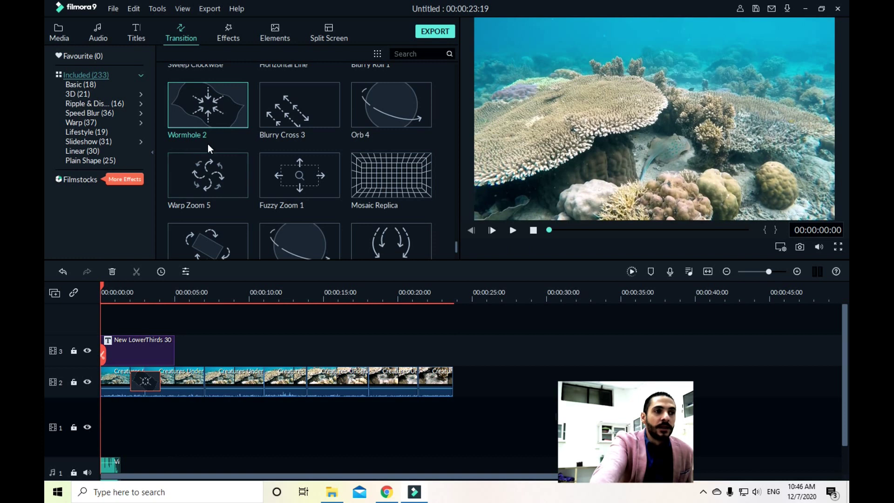
# Add Warp Zoom 5, Mosaic Replica and Orb 2 at the following cuts on track 2
pyautogui.moveTo(218, 178); pyautogui.dragTo(202, 376)
pyautogui.moveTo(410, 172); pyautogui.dragTo(258, 382)
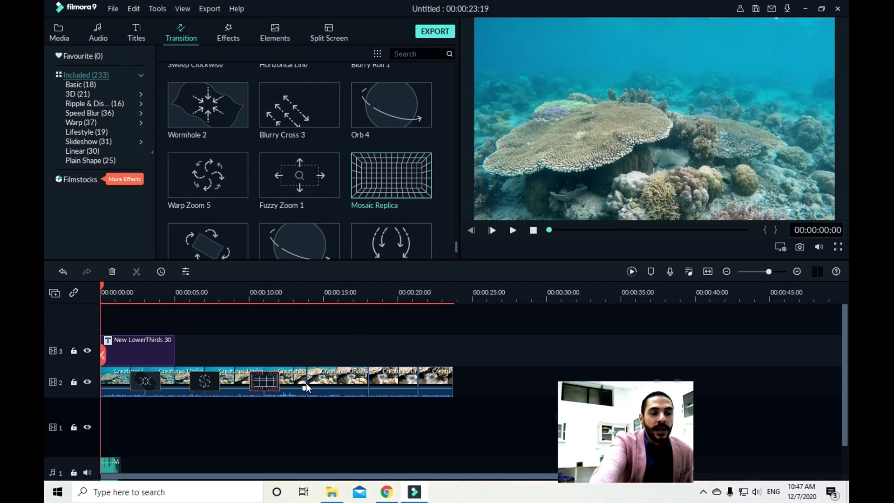
pyautogui.scroll(2, 437, 156)
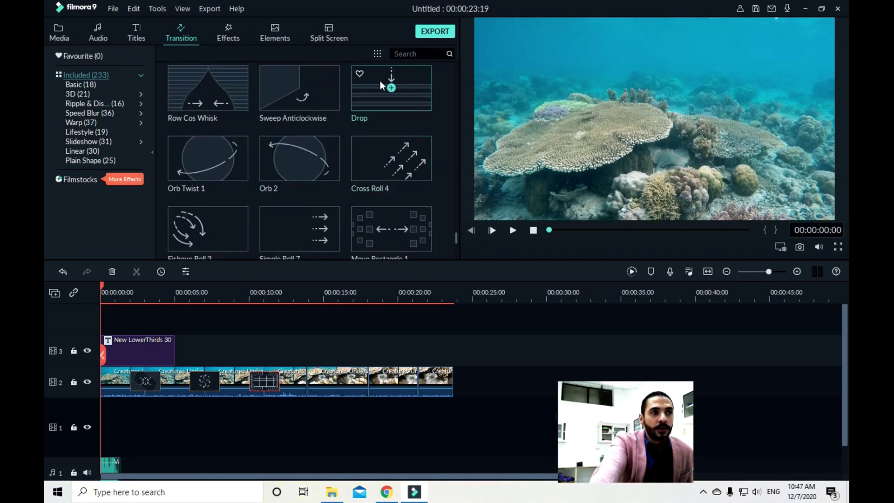
pyautogui.scroll(2, 334, 143)
pyautogui.scroll(2, 335, 142)
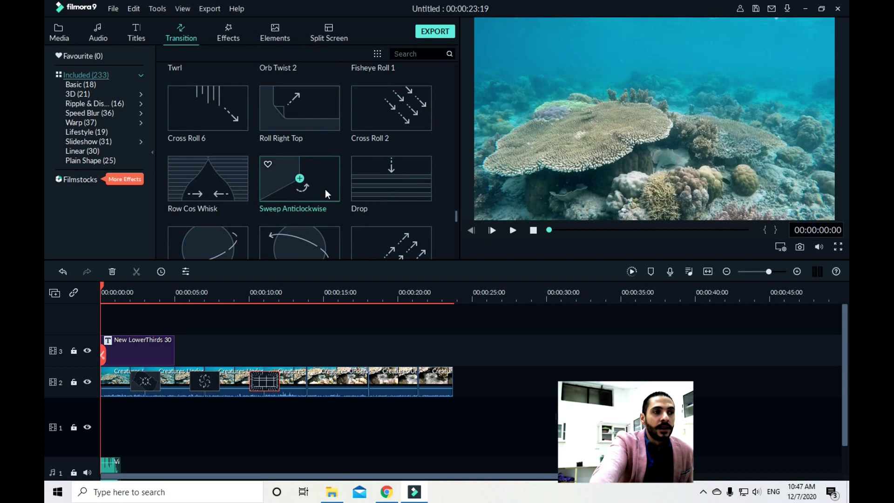
pyautogui.scroll(2, 322, 189)
pyautogui.moveTo(319, 72); pyautogui.dragTo(300, 385)
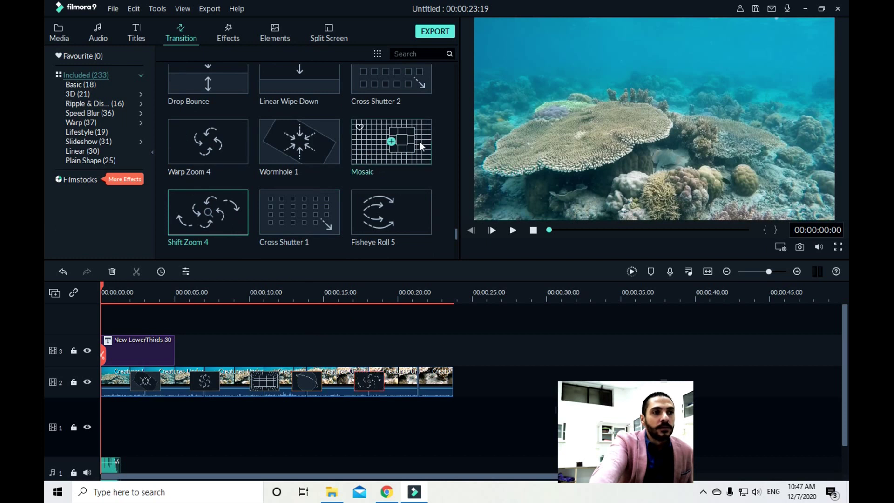
# Add the Whirl 5 transition between the last clips on track 2
pyautogui.scroll(-5, 420, 141)
pyautogui.scroll(-3, 415, 172)
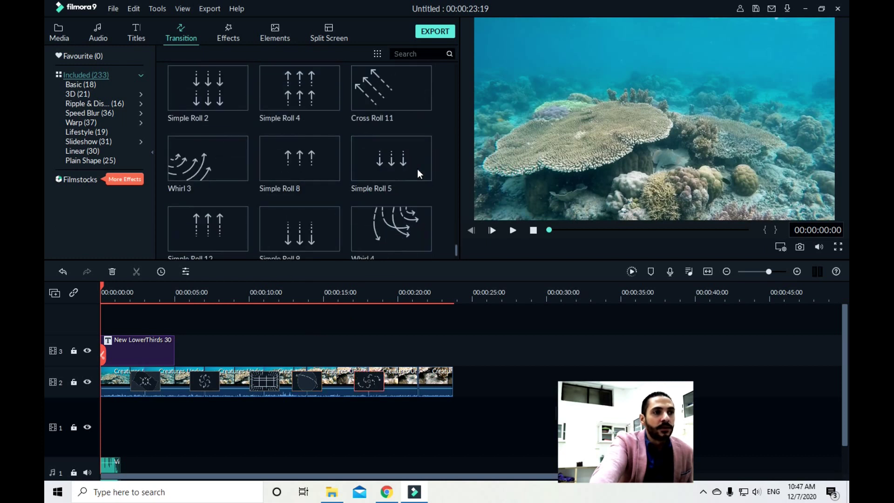
pyautogui.scroll(-2, 418, 170)
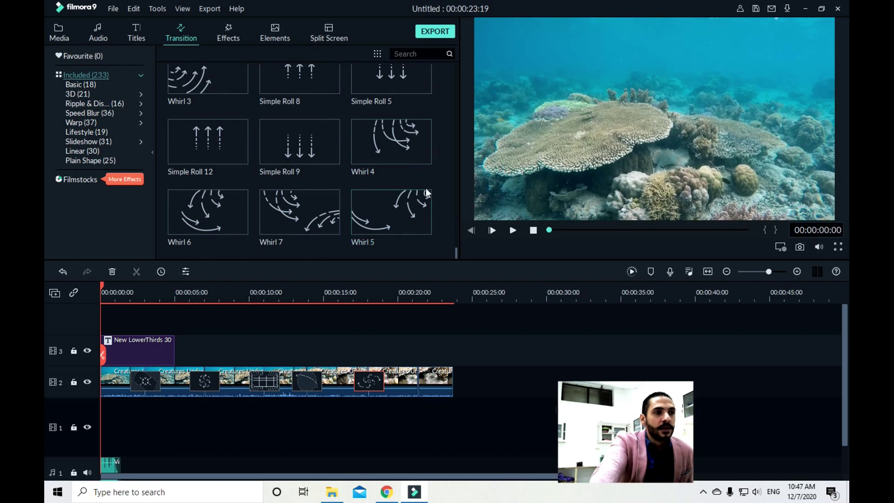
pyautogui.scroll(2, 401, 206)
pyautogui.scroll(-2, 403, 195)
pyautogui.moveTo(408, 202); pyautogui.dragTo(422, 385)
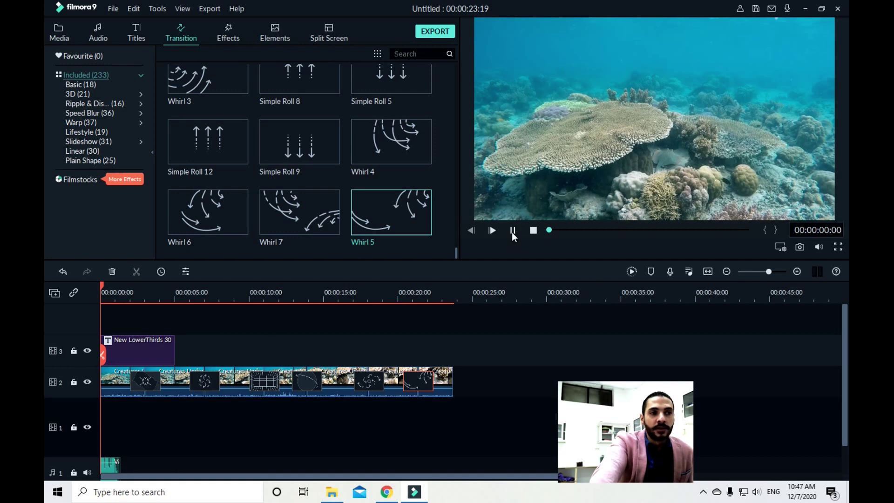
# Play the whole sequence to review the transitions, then bring up the Effects library
pyautogui.click(512, 231)
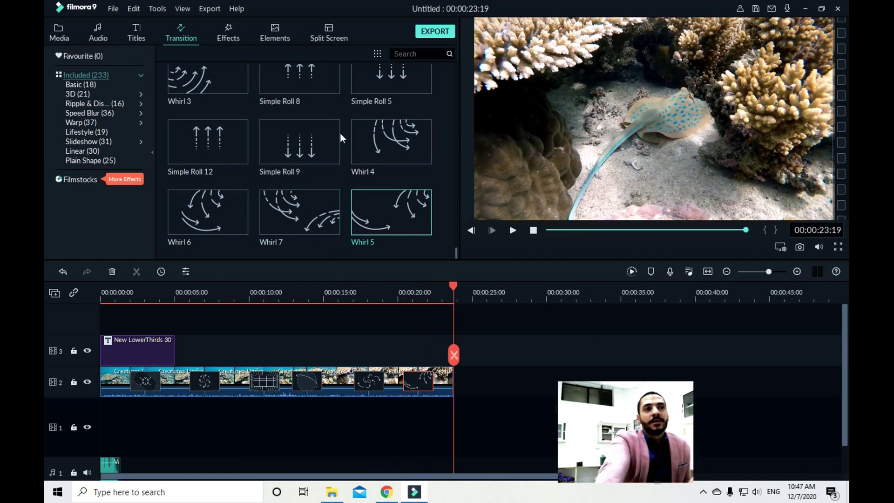
pyautogui.moveTo(306, 97)
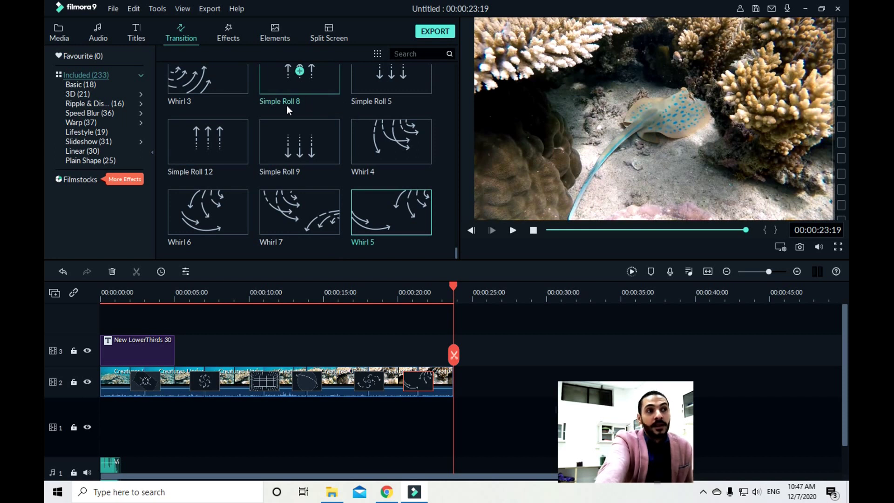
pyautogui.click(232, 36)
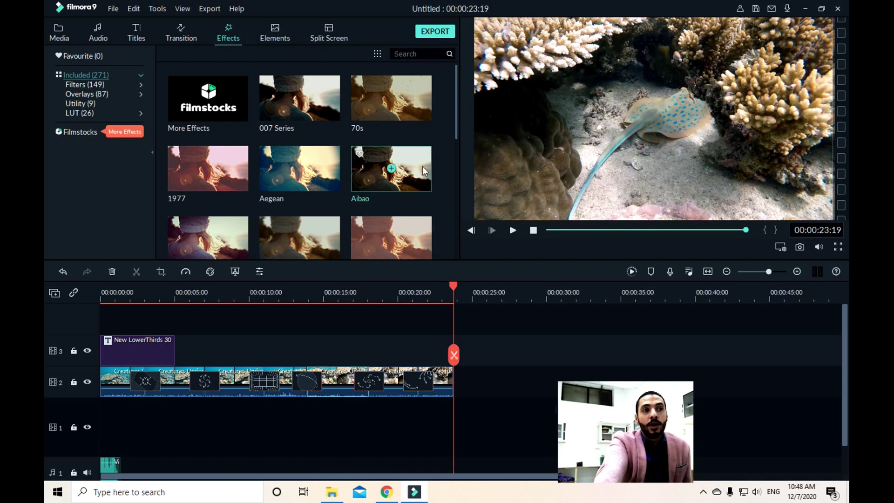
# Rewind to the start and apply the Bad TV Signal filter to the first clip
pyautogui.click(458, 75)
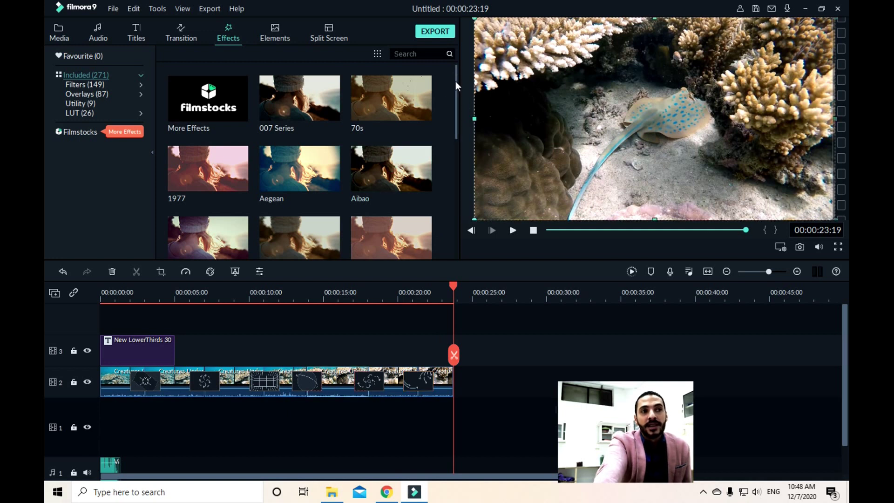
pyautogui.moveTo(455, 82); pyautogui.dragTo(452, 169)
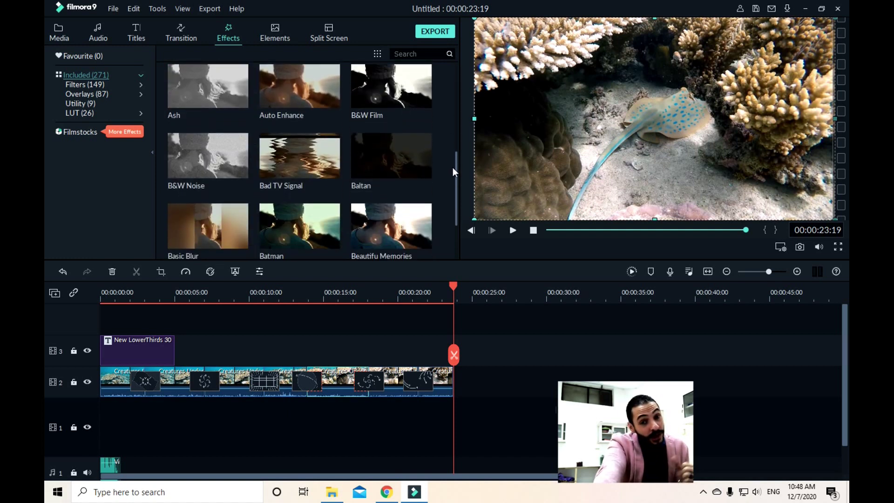
pyautogui.moveTo(304, 190)
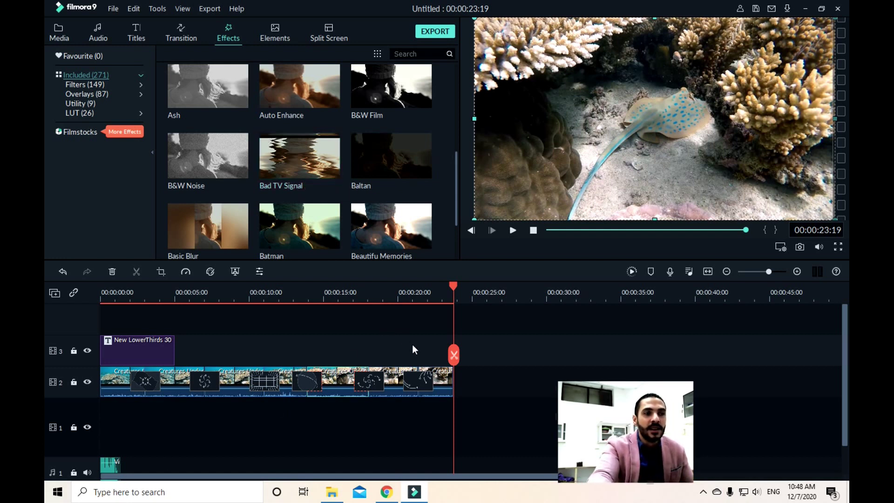
pyautogui.moveTo(459, 280); pyautogui.dragTo(44, 319)
pyautogui.moveTo(275, 155)
pyautogui.moveTo(275, 155); pyautogui.dragTo(124, 381)
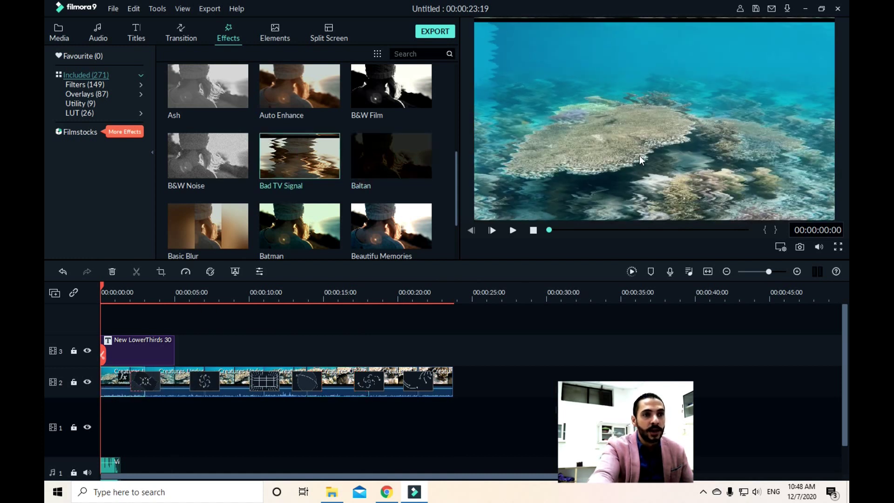
# Apply the Bright Lights filter to the second clip and play the project to review
pyautogui.scroll(-5, 281, 156)
pyautogui.moveTo(410, 115)
pyautogui.moveTo(411, 115); pyautogui.dragTo(182, 372)
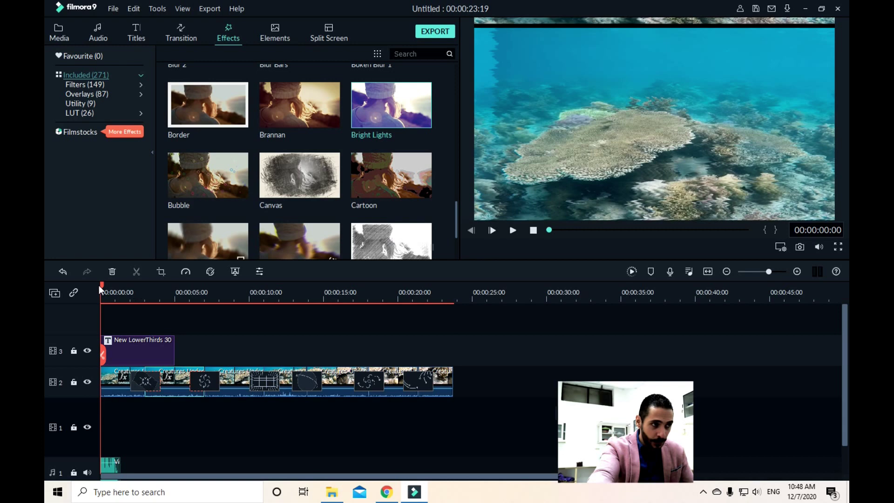
pyautogui.click(512, 230)
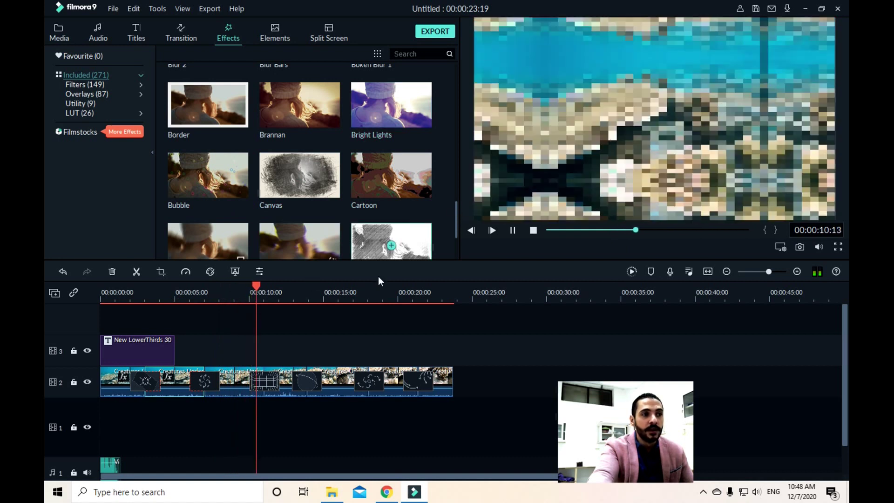
# Play the timeline from the last transition and clip to the end, then rewind to 00:00:00:00
pyautogui.click(405, 384)
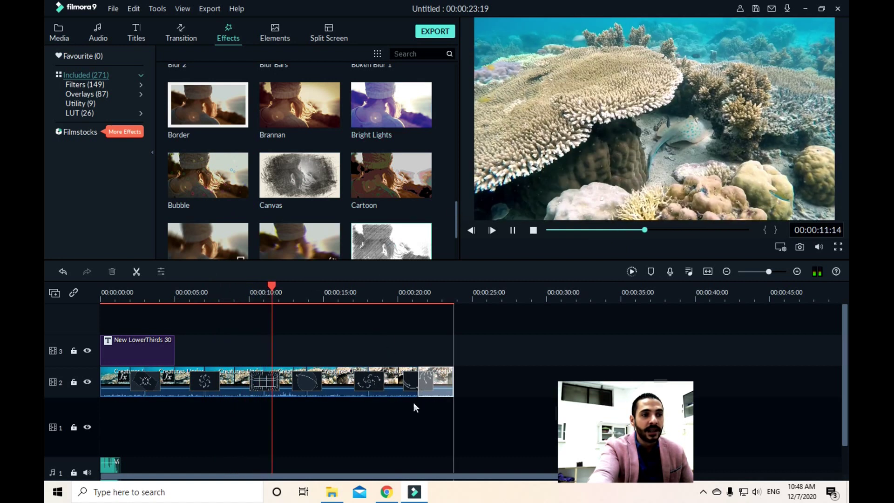
pyautogui.click(426, 376)
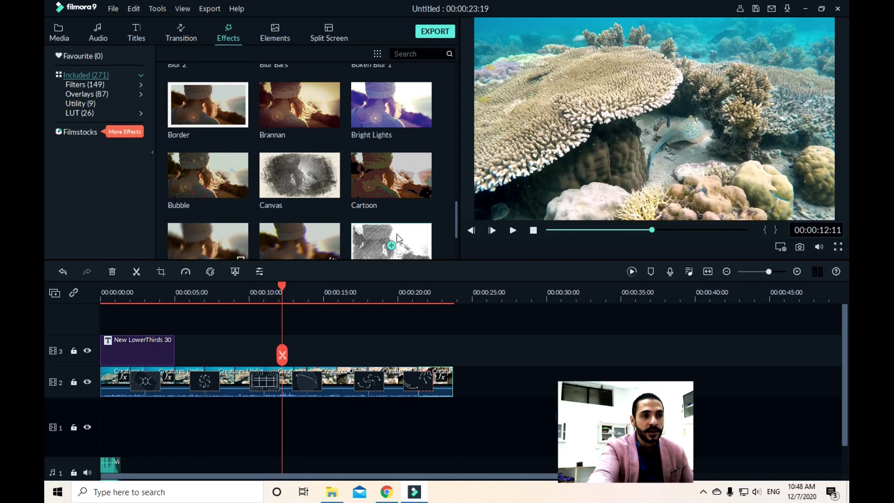
pyautogui.click(512, 230)
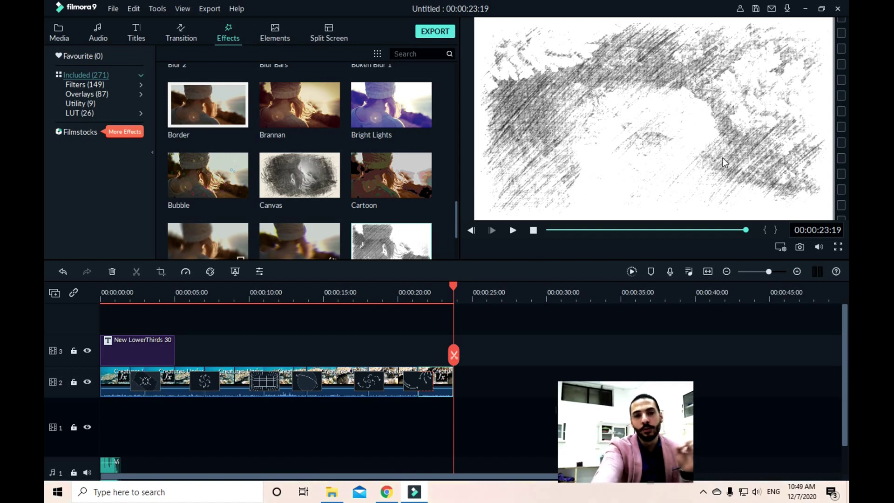
pyautogui.moveTo(454, 283); pyautogui.dragTo(87, 314)
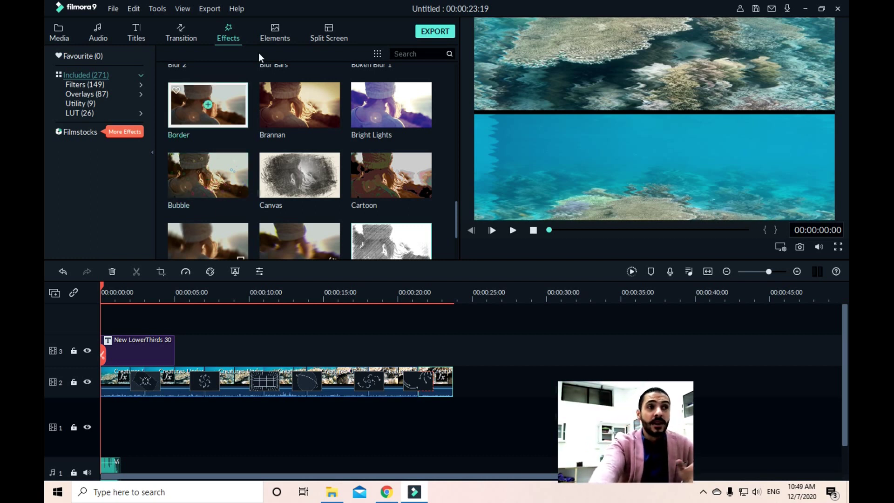
pyautogui.click(282, 34)
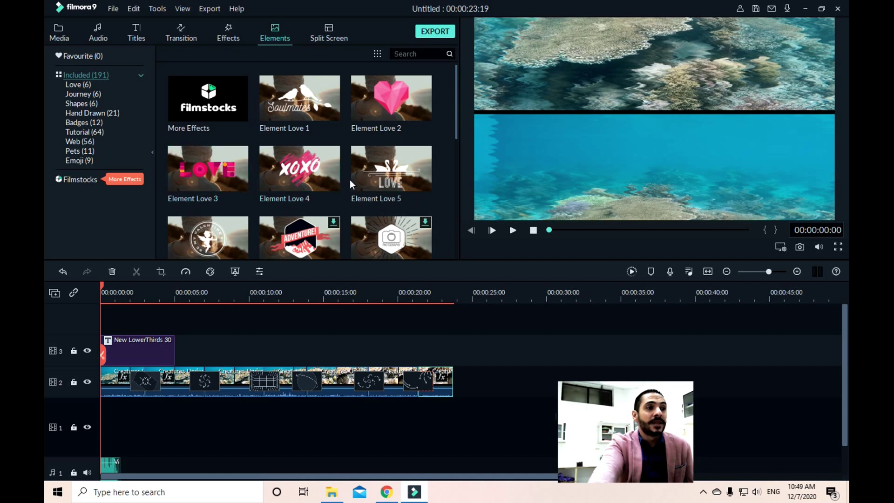
# Scroll through the Elements thumbnails, then switch to the Split Screen layouts library
pyautogui.scroll(-8, 350, 180)
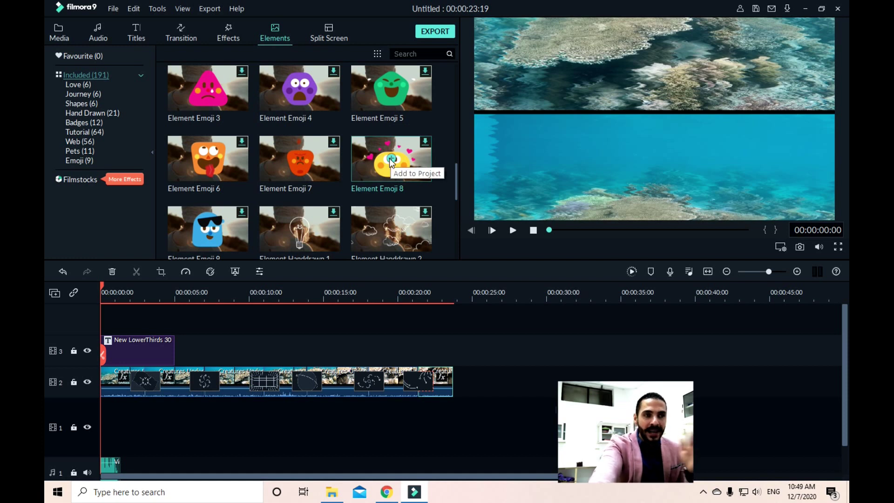
pyautogui.scroll(-5, 208, 187)
pyautogui.scroll(5, 242, 163)
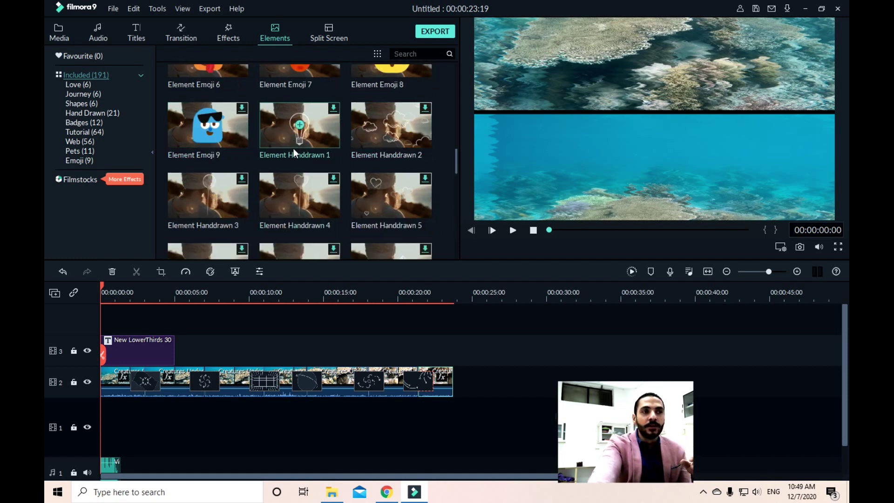
pyautogui.scroll(-10, 264, 205)
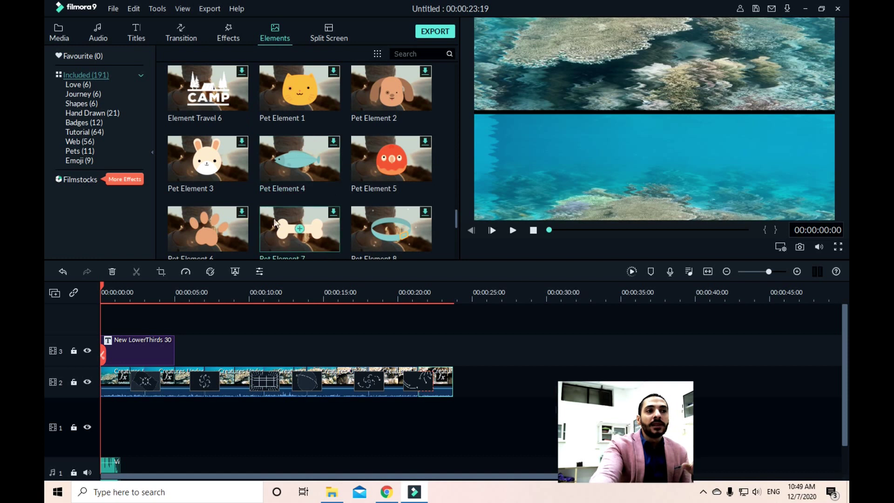
pyautogui.scroll(-10, 247, 205)
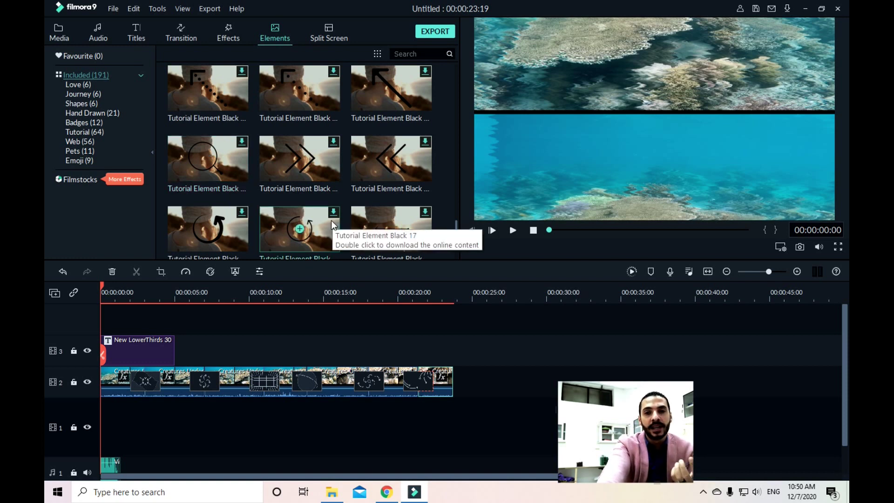
pyautogui.click(320, 30)
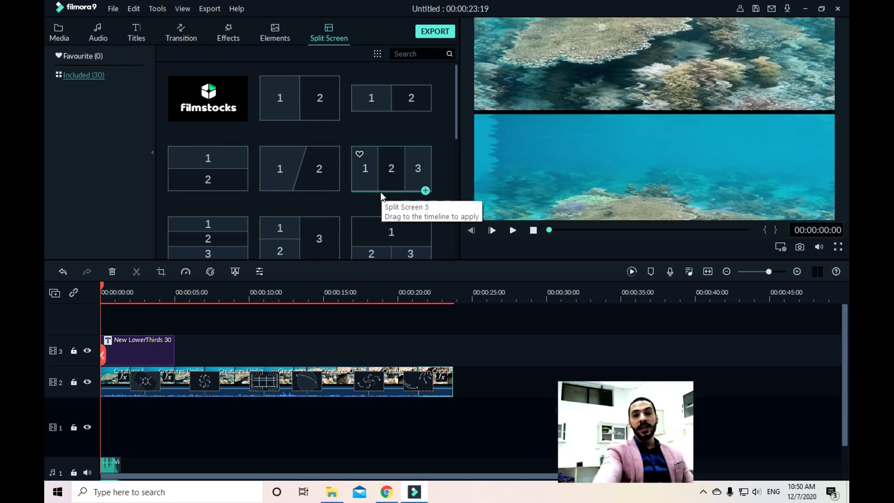
# Add Split Screen 5 and move it to the end of track 2 after the underwater footage
pyautogui.click(425, 190)
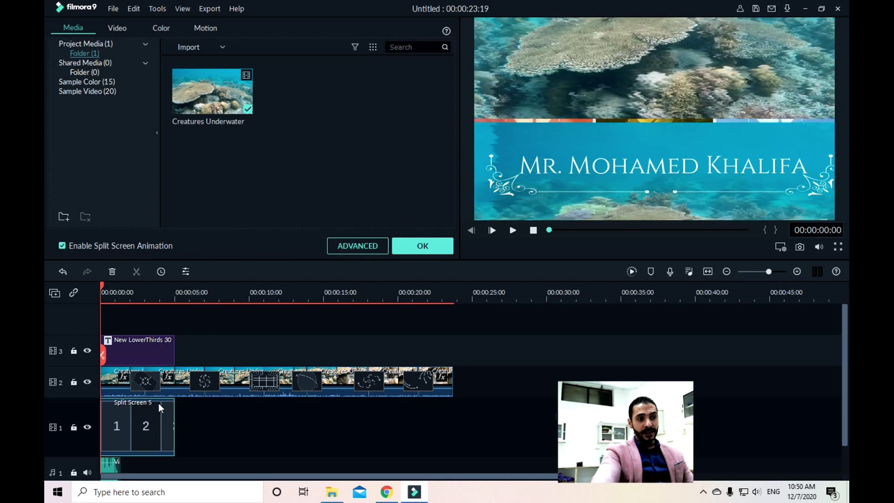
pyautogui.moveTo(152, 401); pyautogui.dragTo(497, 374)
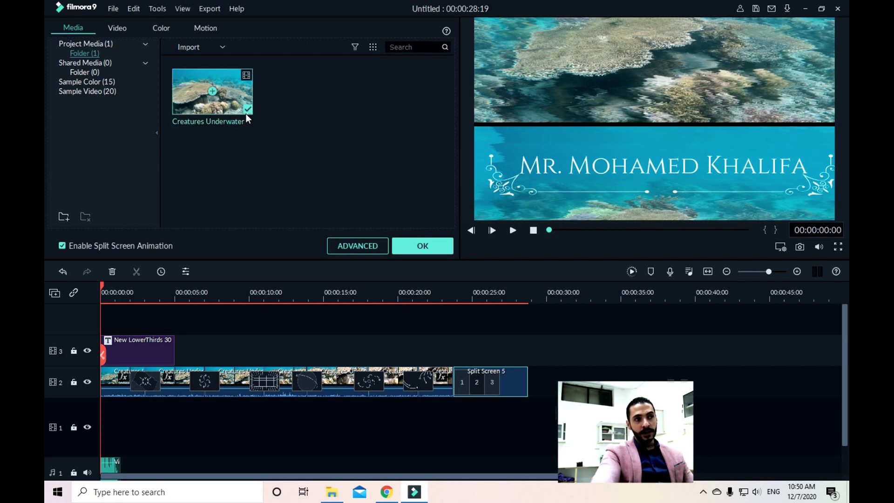
pyautogui.click(194, 43)
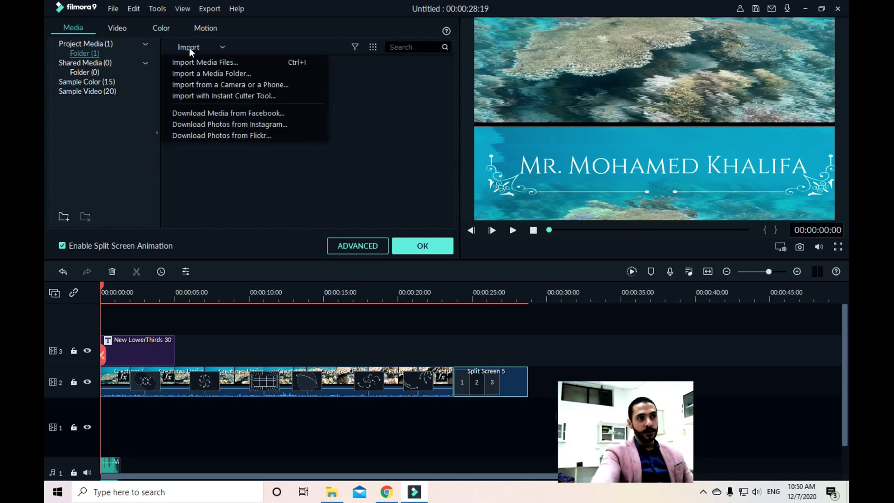
# Import the three underwater video files through Import Media Files
pyautogui.click(202, 64)
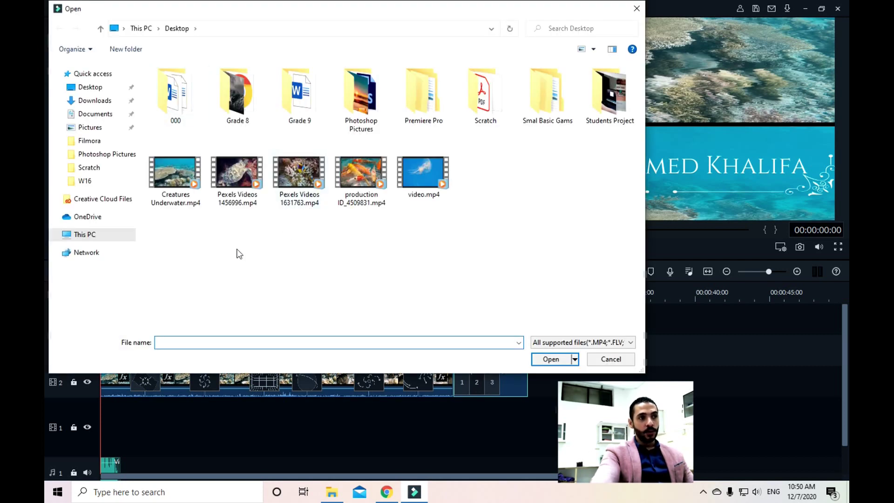
pyautogui.moveTo(236, 250); pyautogui.dragTo(370, 135)
pyautogui.click(551, 359)
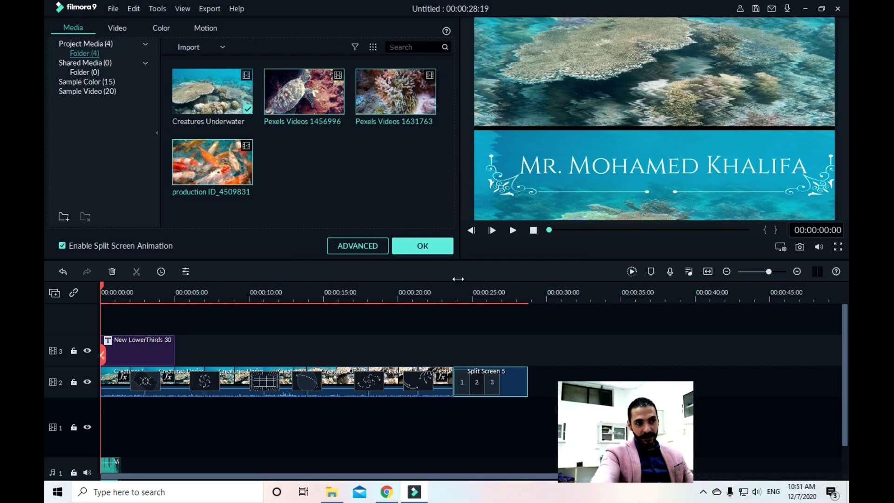
# Fill split-screen panels 1–3 with the turtle, clownfish and koi clips, shrinking the turtle clip
pyautogui.click(432, 245)
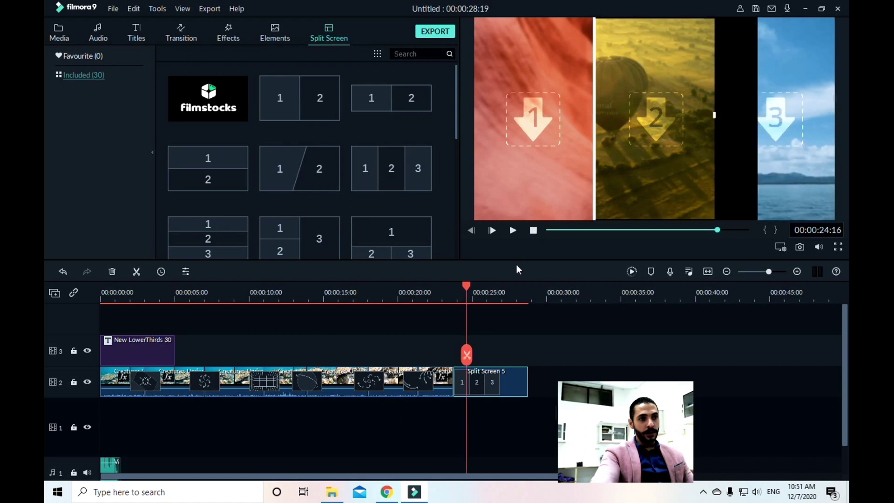
pyautogui.click(460, 285)
pyautogui.click(477, 284)
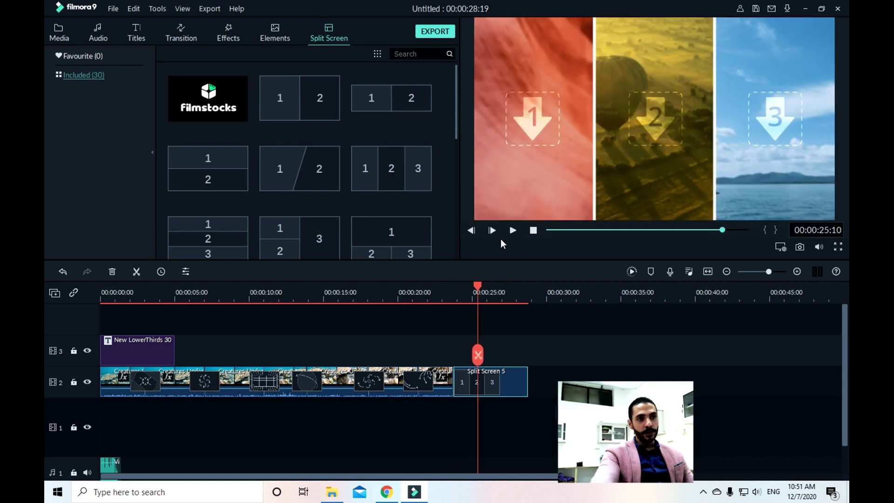
pyautogui.click(529, 114)
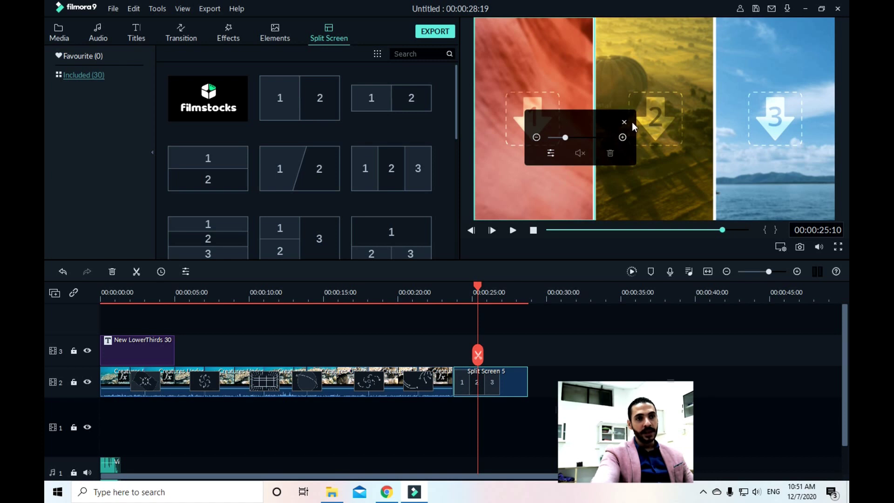
pyautogui.doubleClick(526, 96)
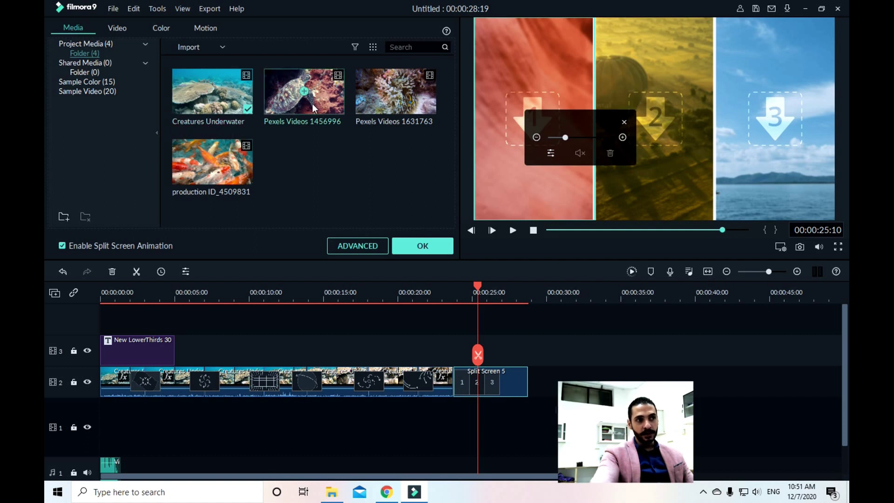
pyautogui.moveTo(298, 94); pyautogui.dragTo(536, 118)
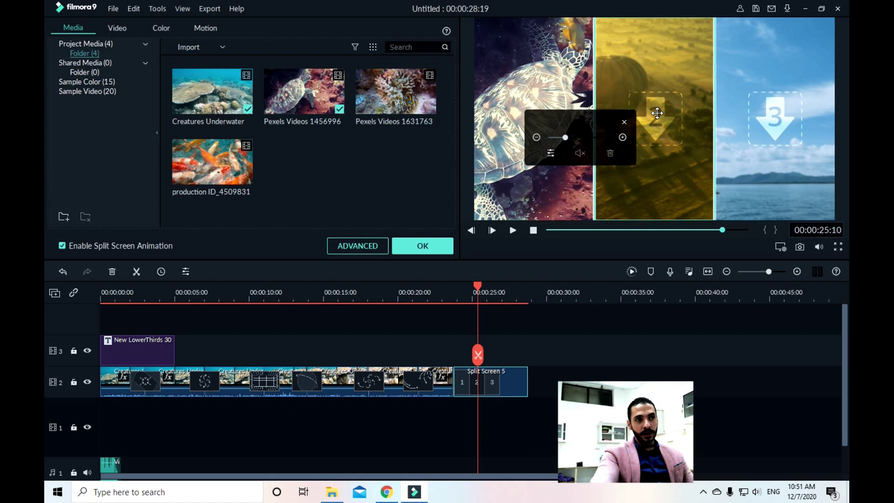
pyautogui.moveTo(396, 92); pyautogui.dragTo(654, 118)
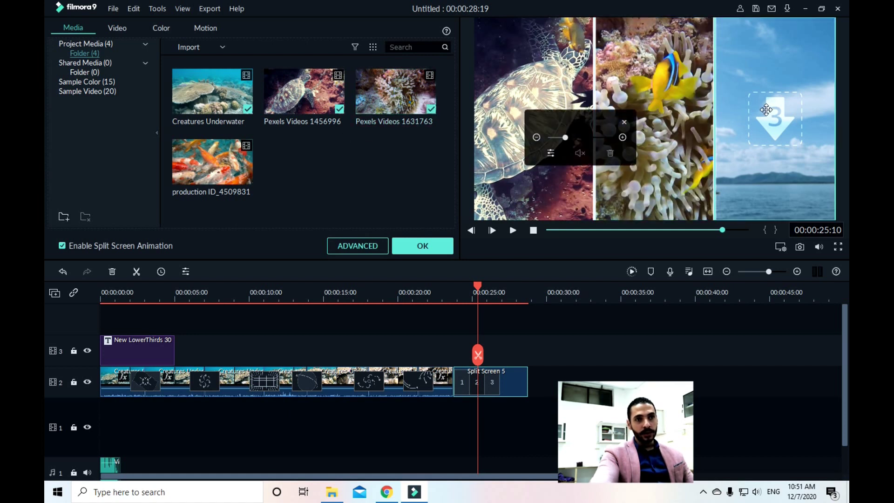
pyautogui.click(212, 160)
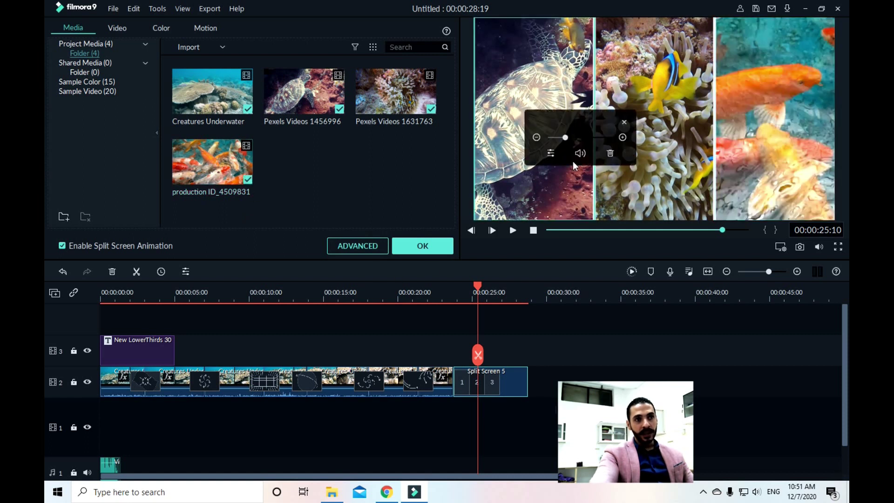
pyautogui.moveTo(565, 138)
pyautogui.mouseDown()
pyautogui.moveTo(542, 137)
pyautogui.moveTo(556, 138)
pyautogui.mouseUp()
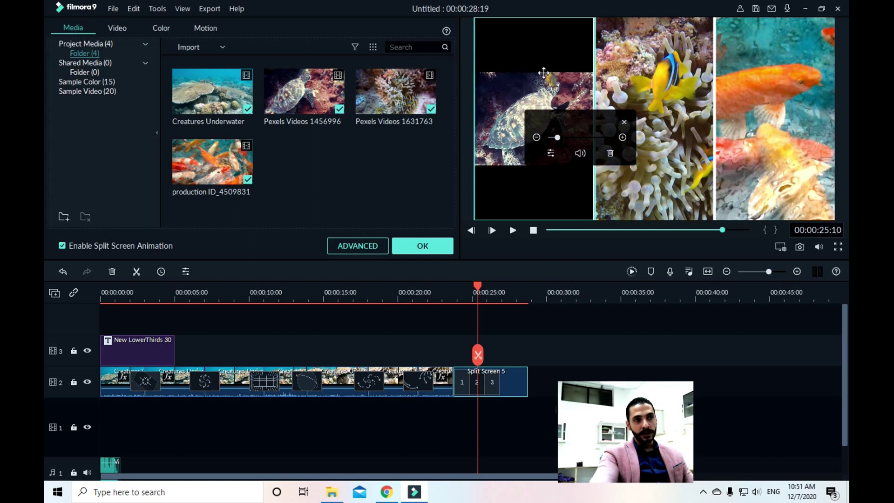
# Adjust the turtle clip in panel 1 and shrink the orange-fish clip in panel 3, then proceed to export
pyautogui.moveTo(557, 138); pyautogui.dragTo(557, 139)
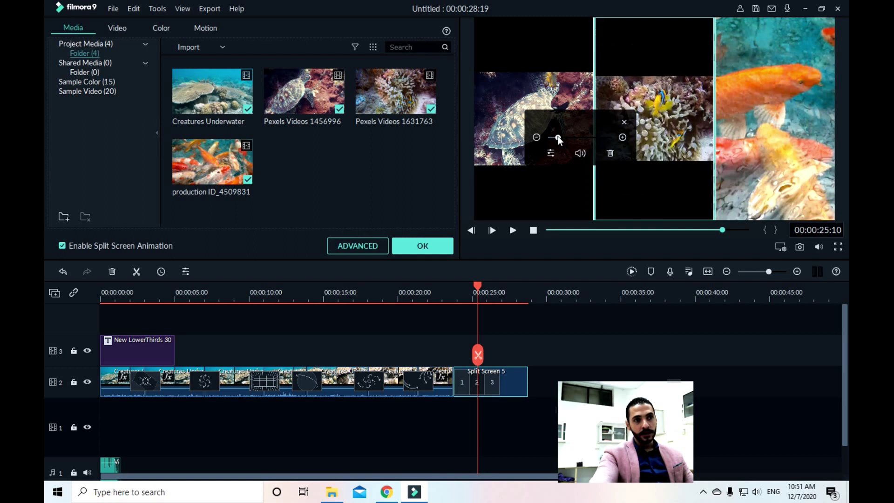
pyautogui.click(793, 86)
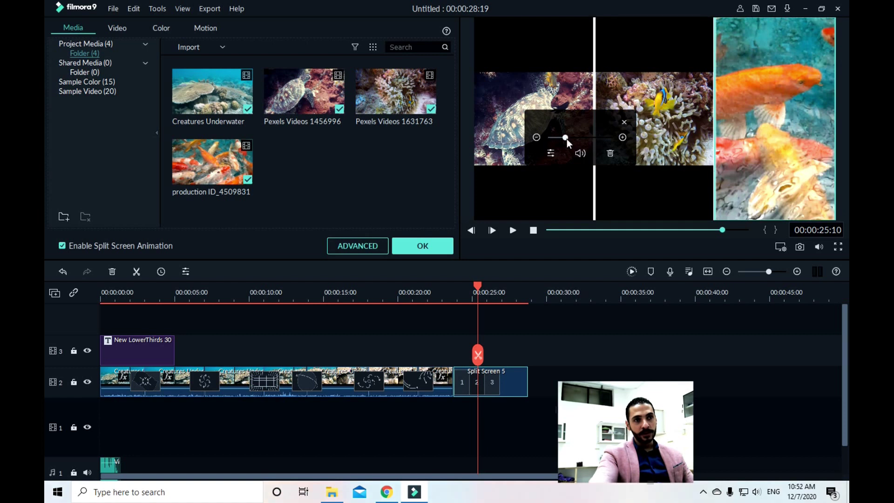
pyautogui.moveTo(565, 139); pyautogui.dragTo(557, 132)
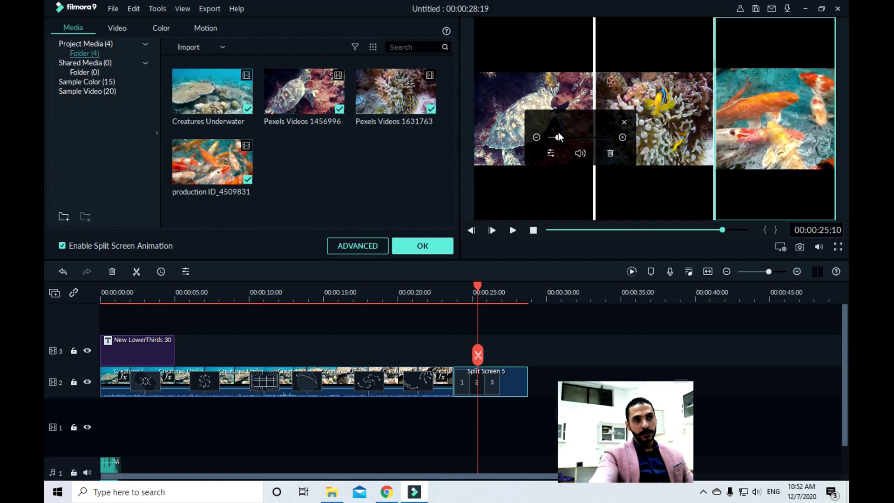
pyautogui.click(622, 137)
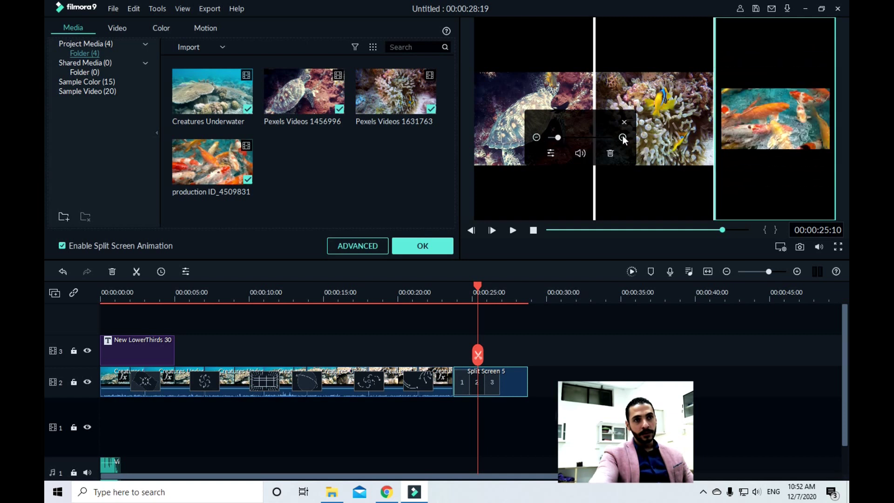
pyautogui.click(558, 136)
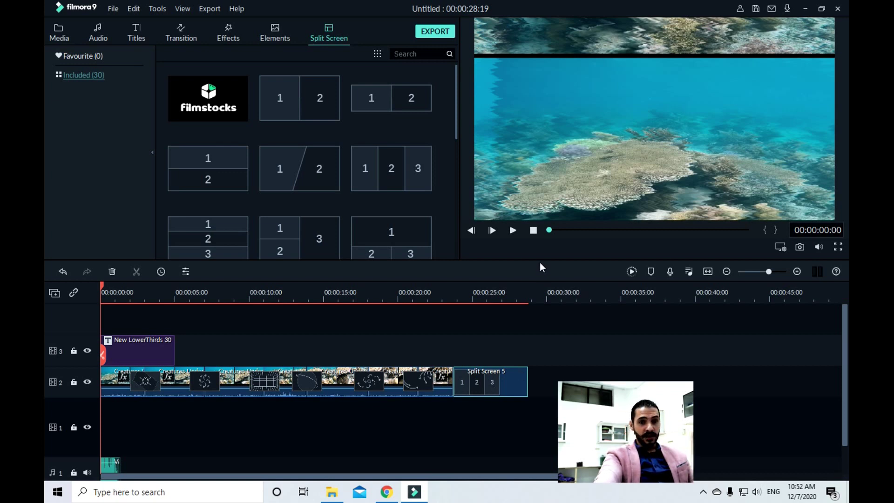
pyautogui.click(443, 33)
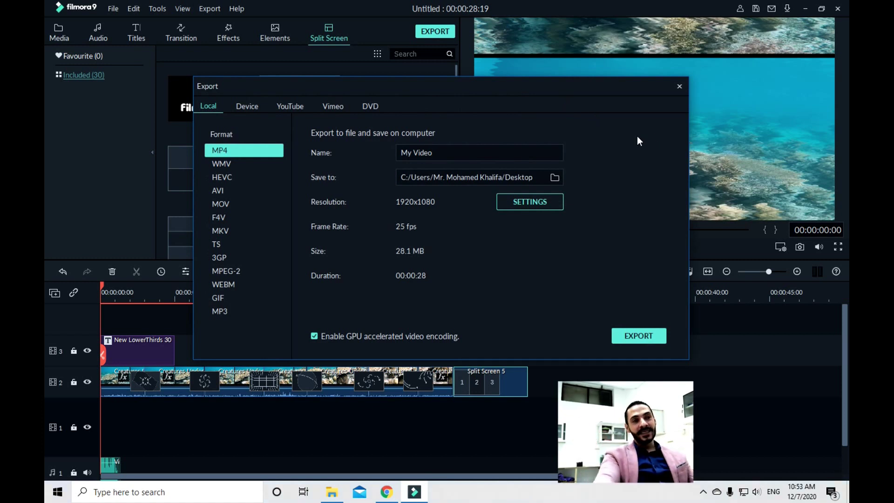
# Rename the export from My Video to 'My 1st Project'
pyautogui.moveTo(459, 151); pyautogui.dragTo(397, 157)
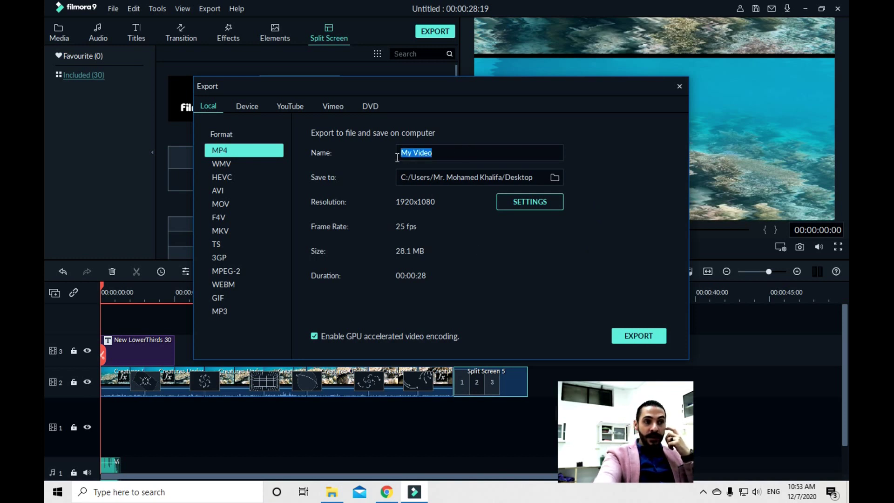
pyautogui.write('M')
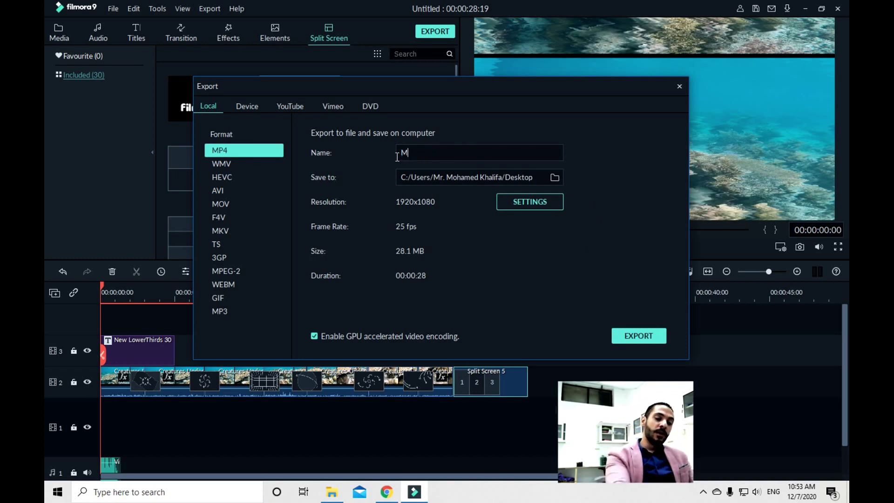
pyautogui.write('y 1')
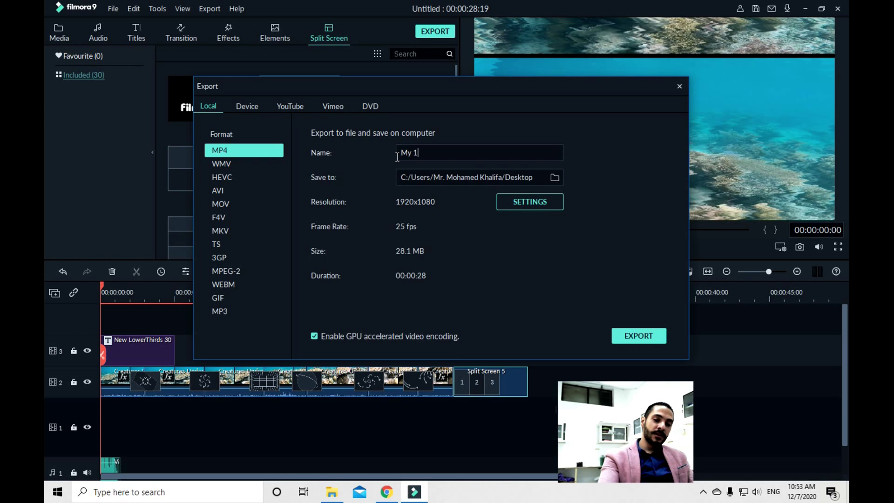
pyautogui.write('st Pri')
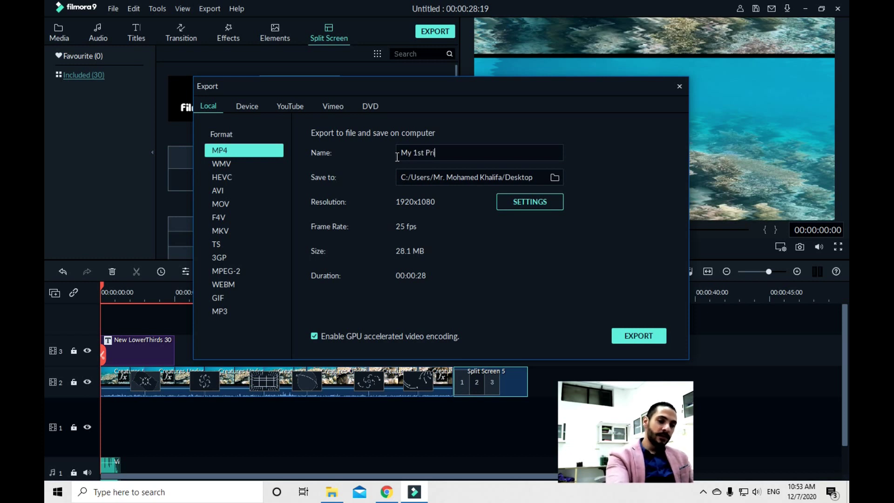
pyautogui.press('BackSpace')
pyautogui.write('o')
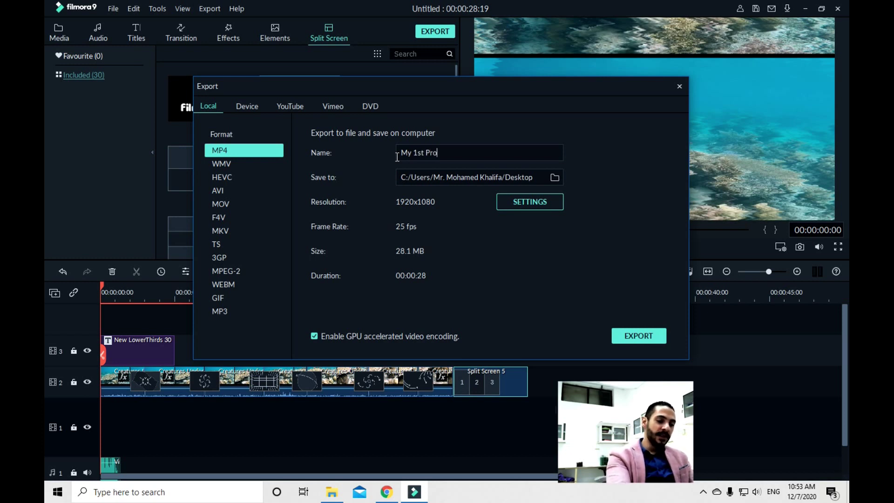
pyautogui.write('ject')
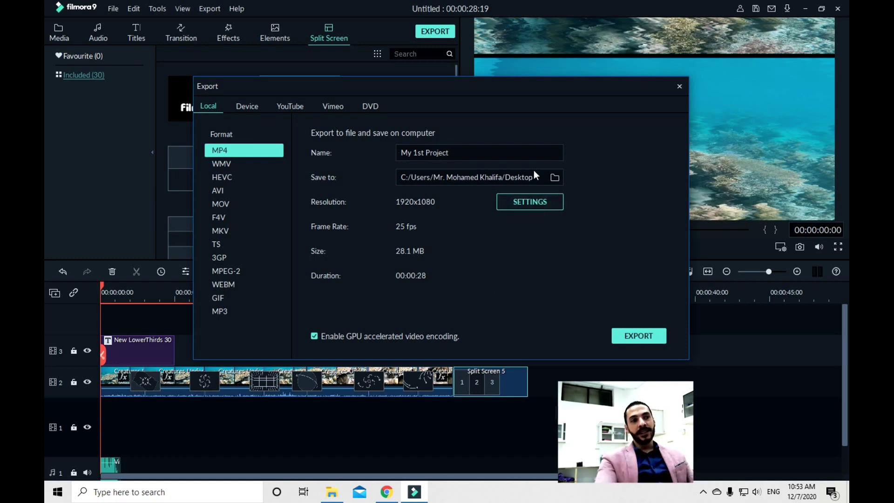
# Choose the Desktop as the export's save folder
pyautogui.click(554, 177)
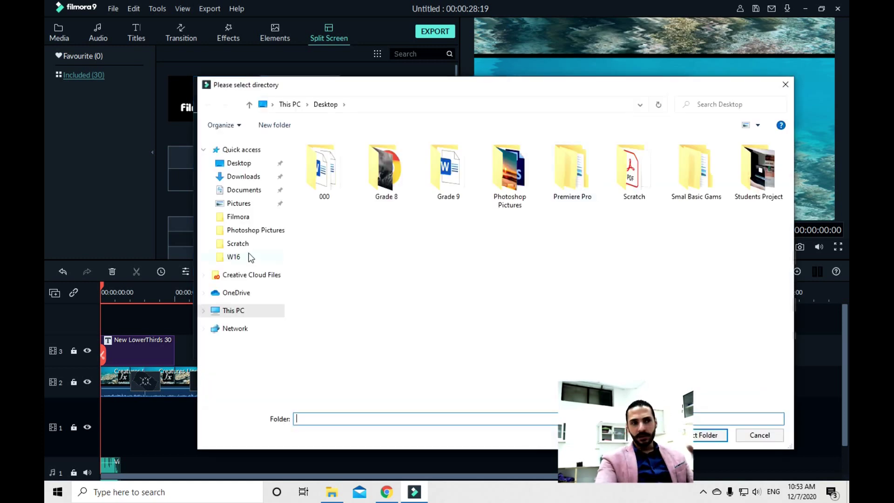
pyautogui.click(239, 163)
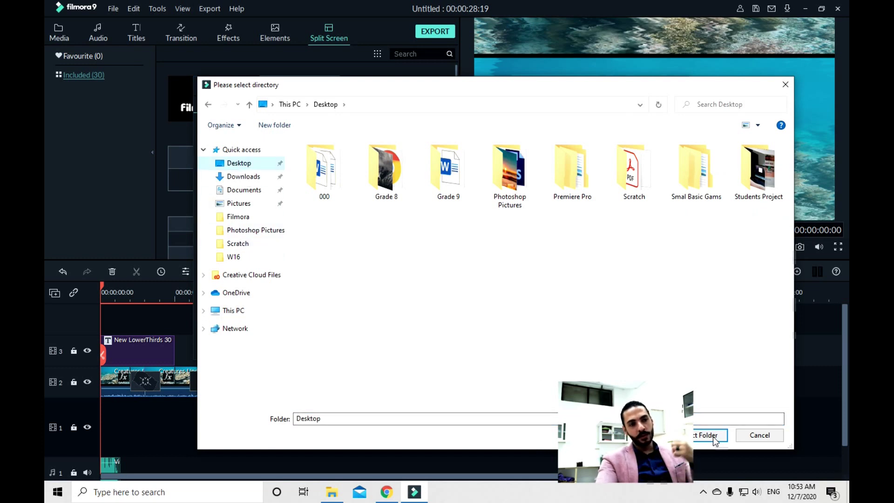
pyautogui.click(708, 434)
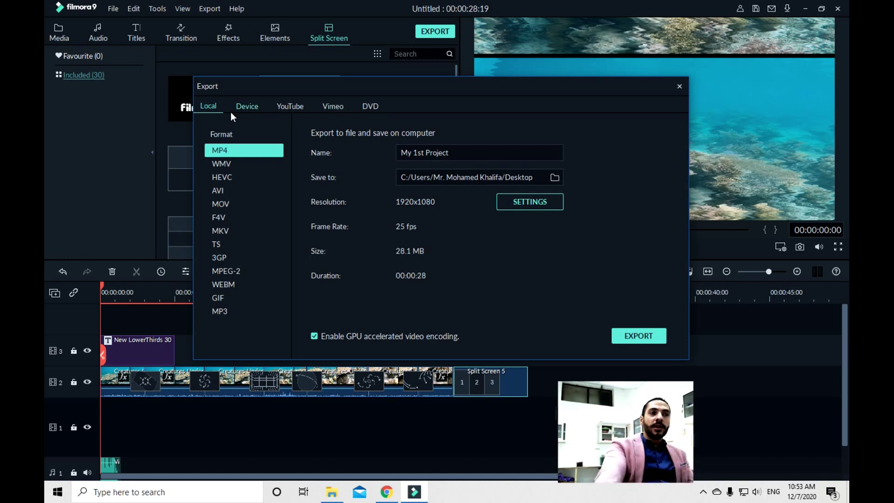
pyautogui.click(247, 107)
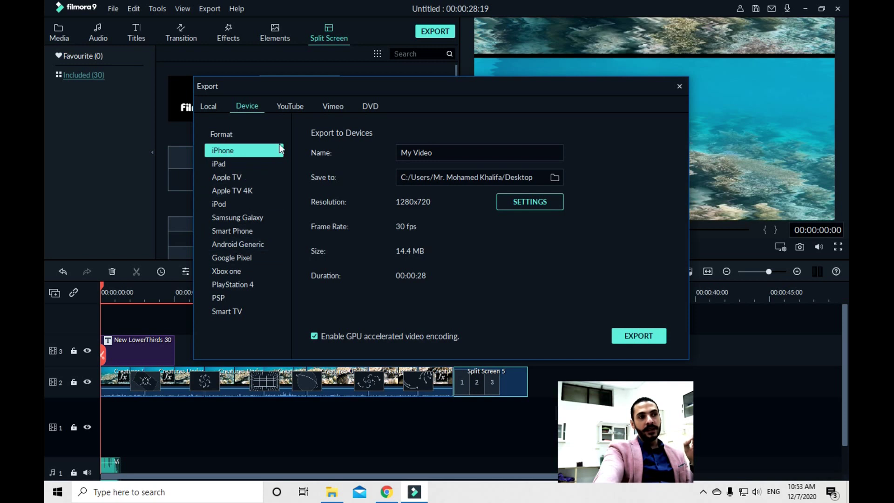
pyautogui.click(295, 103)
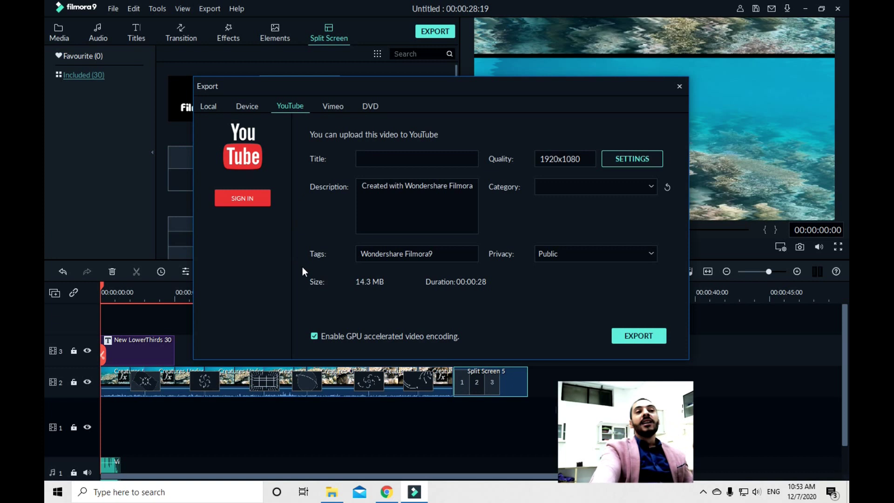
pyautogui.click(338, 106)
pyautogui.click(371, 106)
pyautogui.click(335, 107)
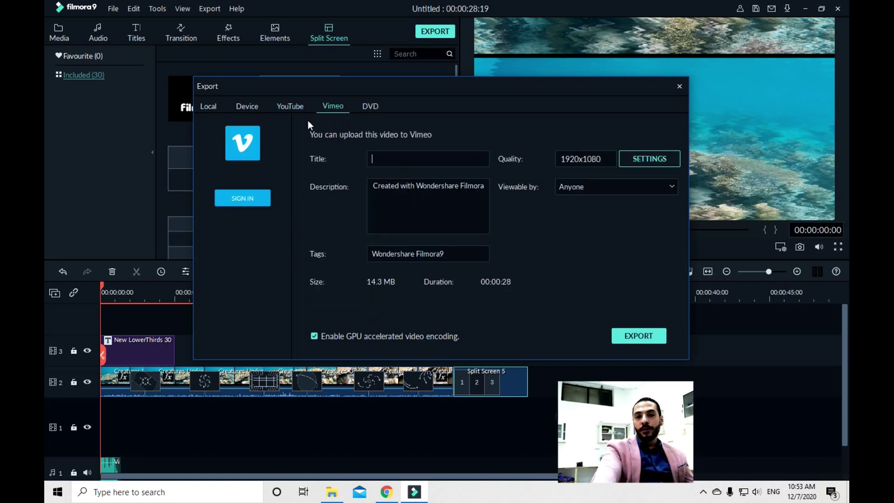
pyautogui.click(213, 109)
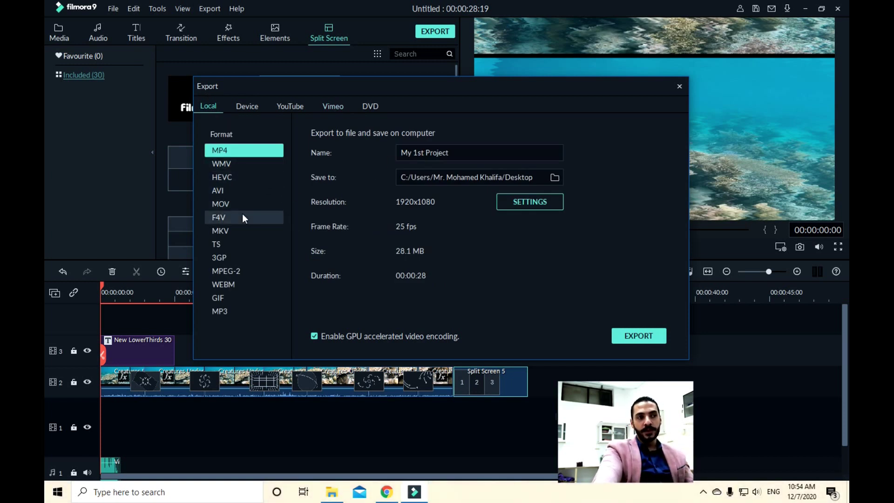
# Switch the export format to AVI and start rendering My 1st Project
pyautogui.click(230, 190)
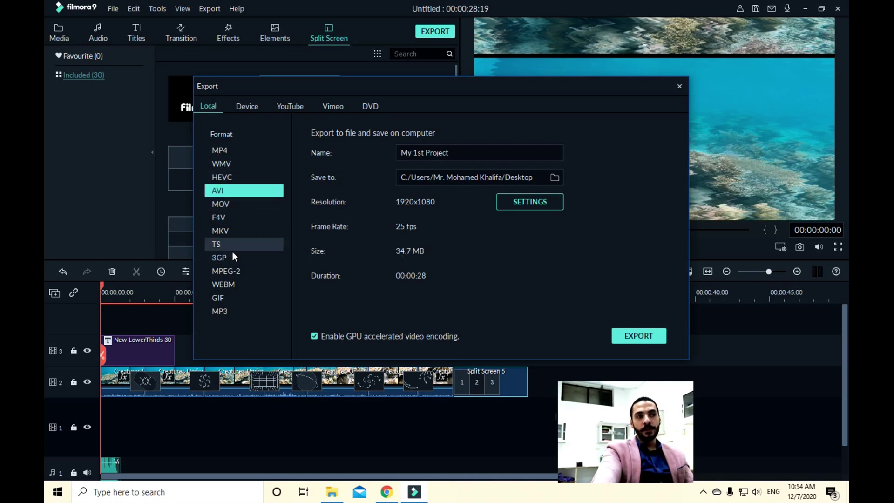
pyautogui.click(236, 206)
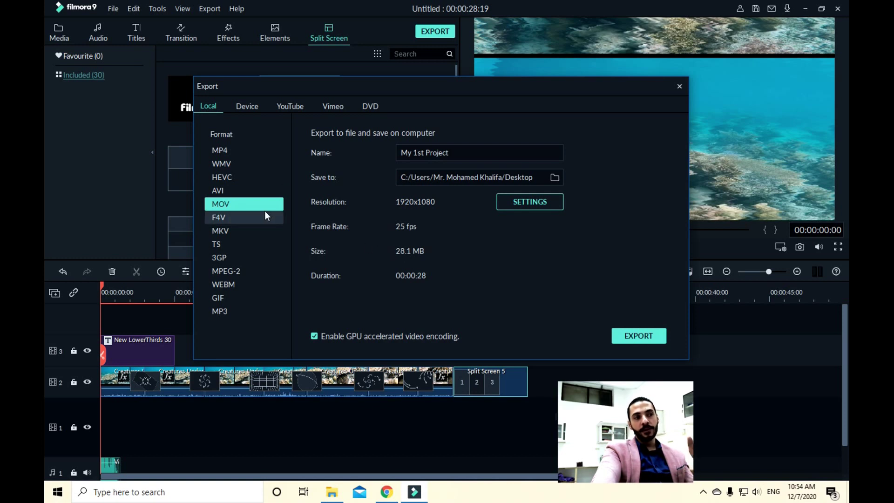
pyautogui.click(257, 191)
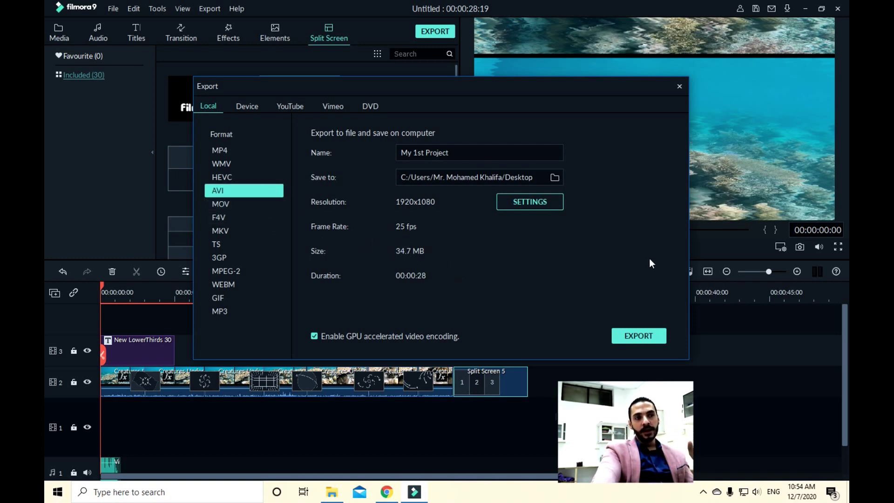
pyautogui.click(644, 339)
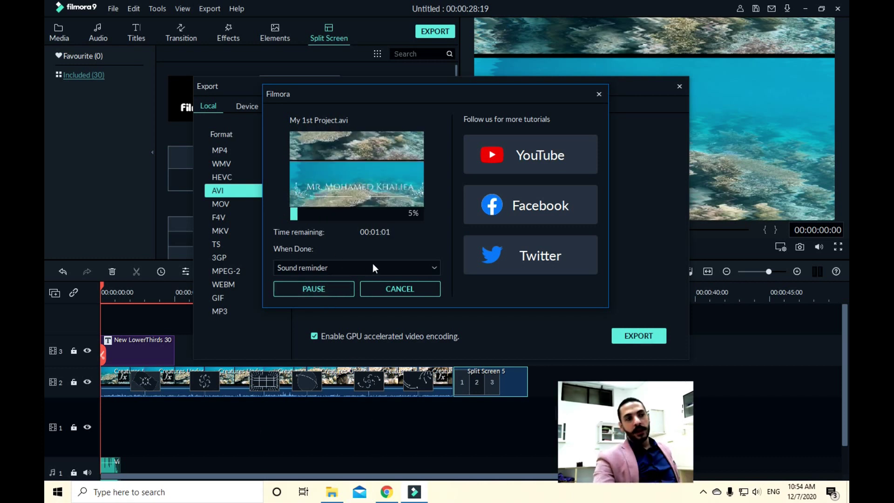
# Keep Sound reminder as the When Done action and dismiss the notice once rendering reaches 100%
pyautogui.click(385, 268)
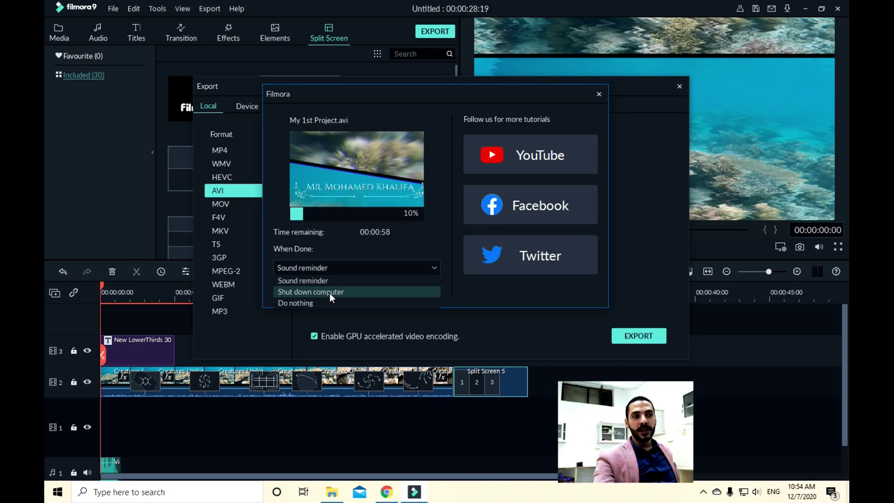
pyautogui.click(315, 267)
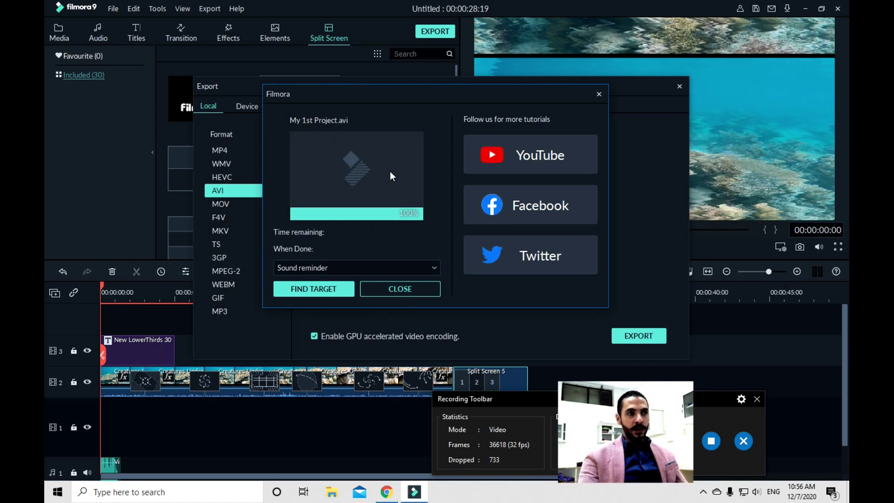
pyautogui.click(396, 288)
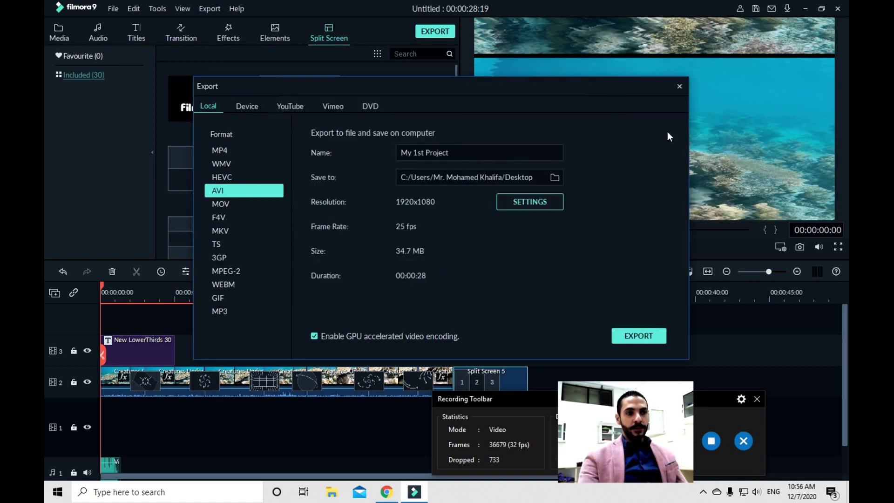
# Close the export window, minimise Filmora, and play My 1st Project.avi maximised in Windows Media Player
pyautogui.click(679, 87)
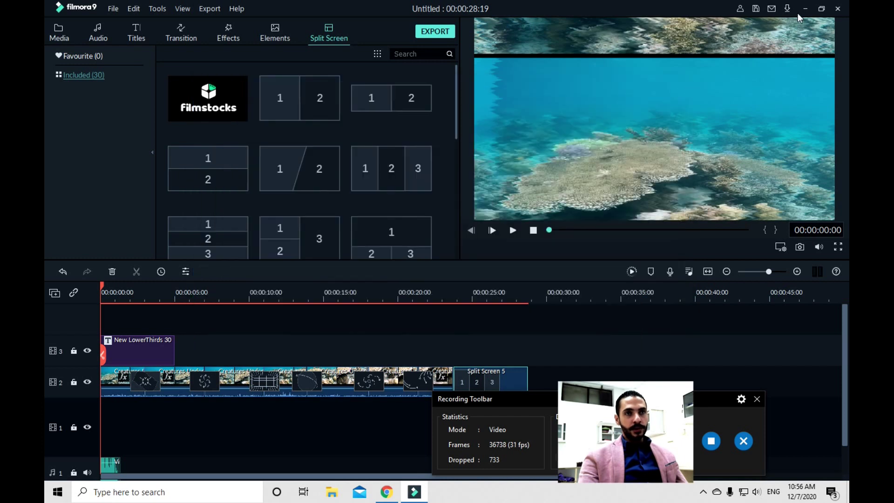
pyautogui.click(806, 8)
pyautogui.moveTo(148, 254); pyautogui.dragTo(399, 135)
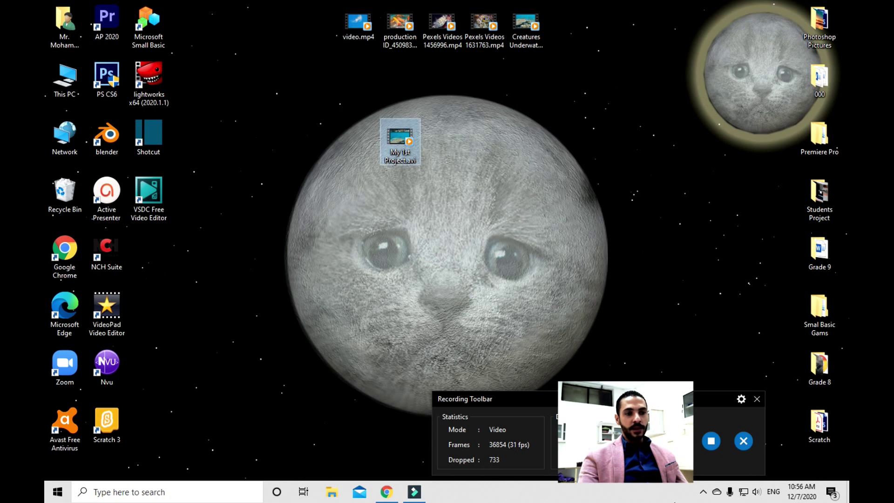
pyautogui.click(703, 492)
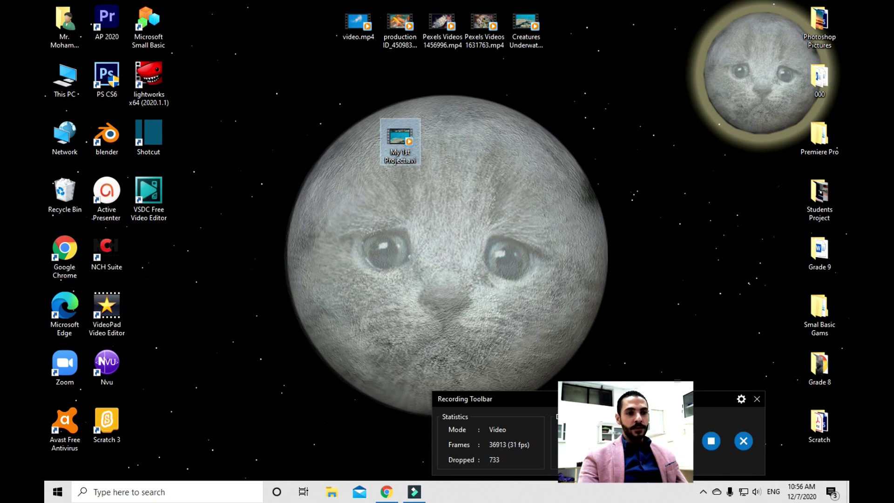
pyautogui.hotkey('ctrl', 'shift', '2')
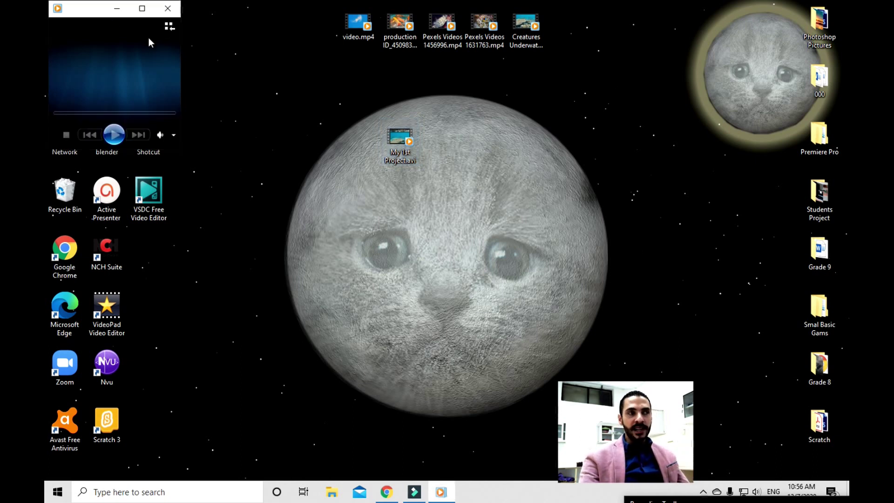
pyautogui.click(142, 9)
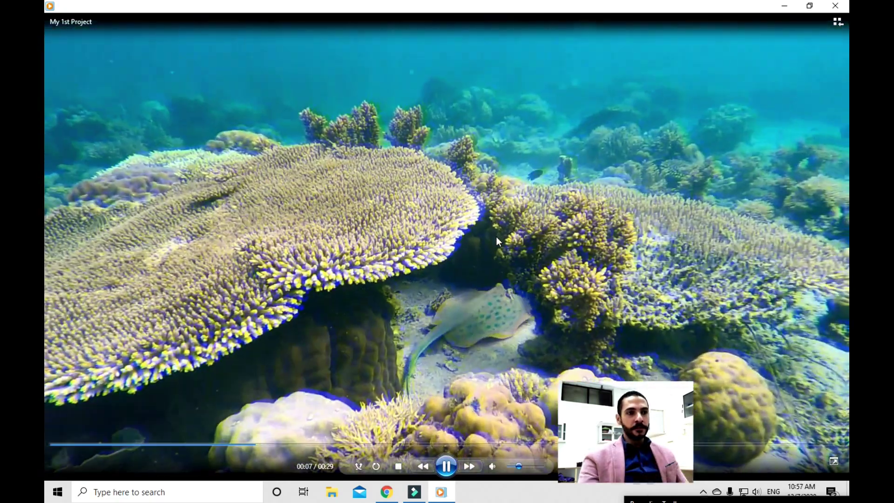
# Switch the My 1st Project.avi playback to full screen
pyautogui.doubleClick(497, 236)
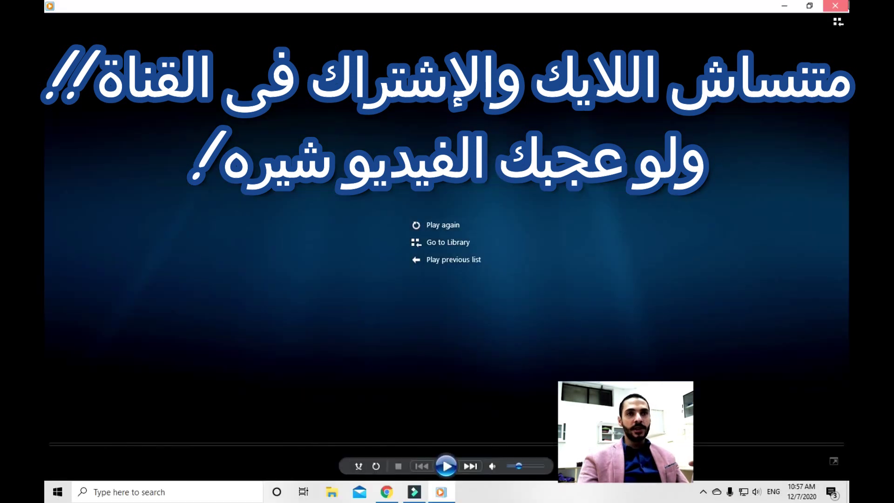
# Close Windows Media Player to return to the desktop
pyautogui.click(845, 6)
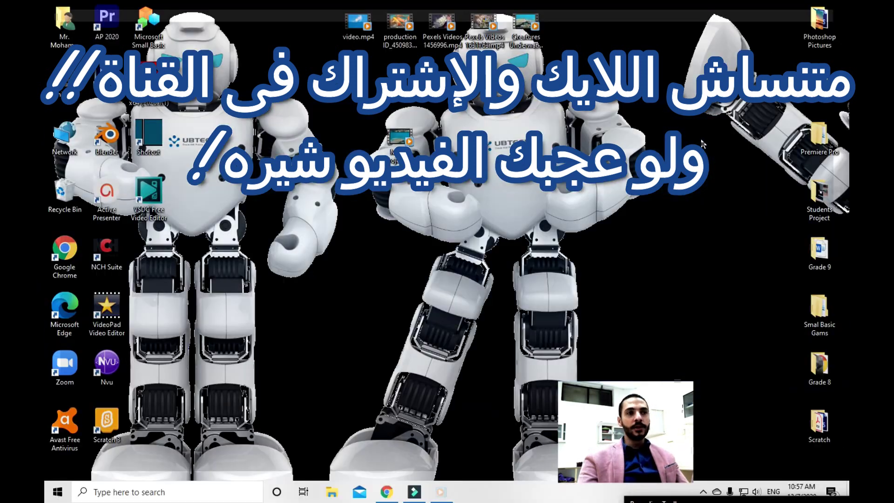
pyautogui.moveTo(657, 500); pyautogui.dragTo(491, 392)
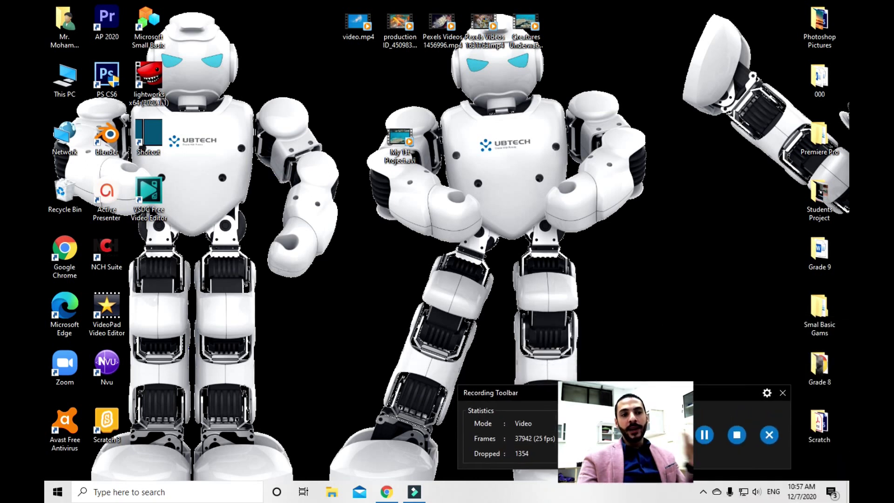